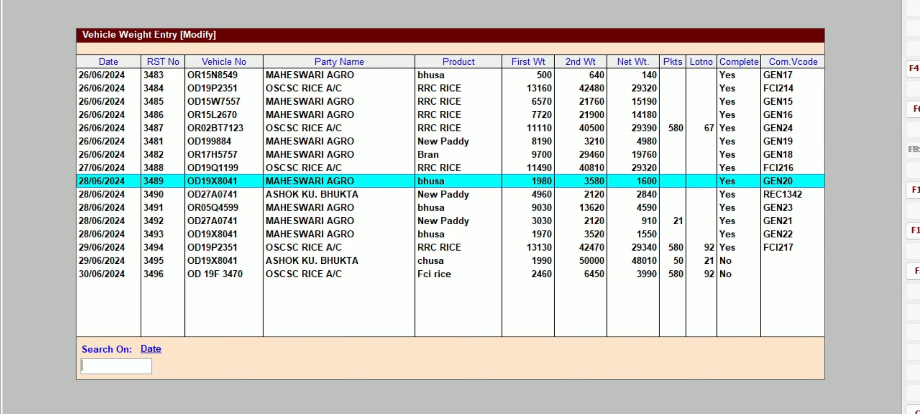
# Leave the vehicle weight entry list and open the Paddy Purchase entry list for modification.
pyautogui.press('Escape')
pyautogui.press('Escape')
pyautogui.press('Down')
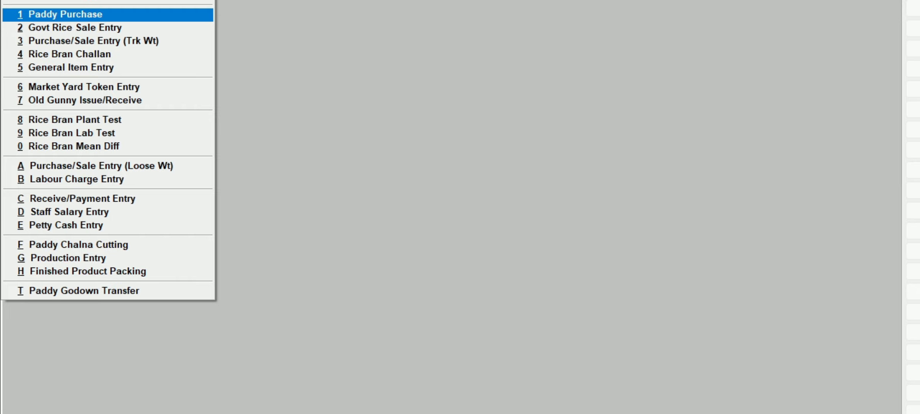
pyautogui.press('Return')
pyautogui.press('Right')
pyautogui.press('Return')
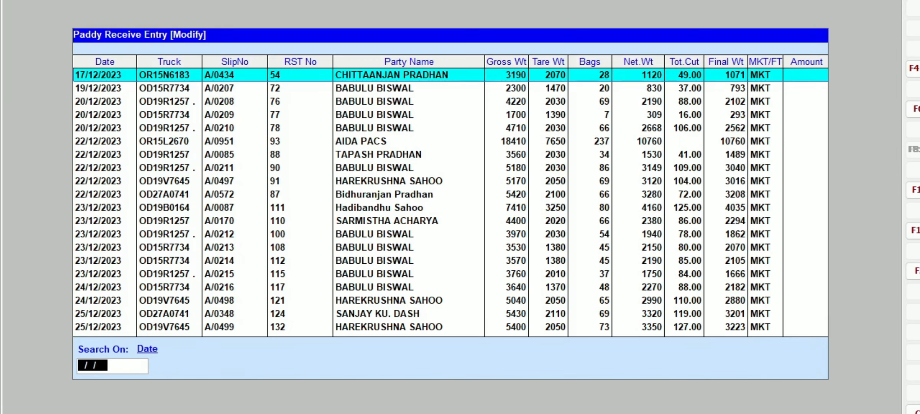
# Open the paddy receive entry dated 23/12/2023 with slip A/0214 and RST No 112 for modification.
pyautogui.press('Down')
pyautogui.press('Down')
pyautogui.press('Down')
pyautogui.press('Down')
pyautogui.press('Down')
pyautogui.press('Down')
pyautogui.press('Down')
pyautogui.press('Down')
pyautogui.press('Down')
pyautogui.press('Down')
pyautogui.press('Down')
pyautogui.press('Down')
pyautogui.press('Down')
pyautogui.press('Down')
pyautogui.press('Down')
pyautogui.press('Down')
pyautogui.press('Down')
pyautogui.press('Down')
pyautogui.press('Down')
pyautogui.press('Down')
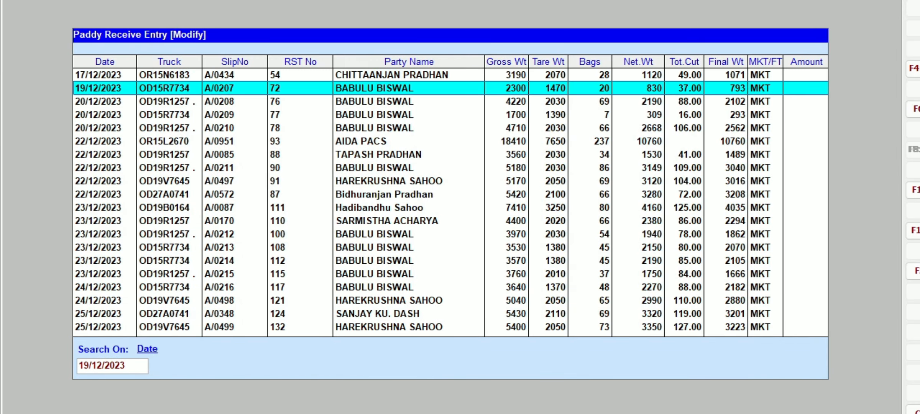
pyautogui.press('Up')
pyautogui.press('Up')
pyautogui.press('Up')
pyautogui.press('Up')
pyautogui.press('Up')
pyautogui.press('Up')
pyautogui.press('Up')
pyautogui.press('Up')
pyautogui.press('Up')
pyautogui.press('Up')
pyautogui.press('Up')
pyautogui.press('Up')
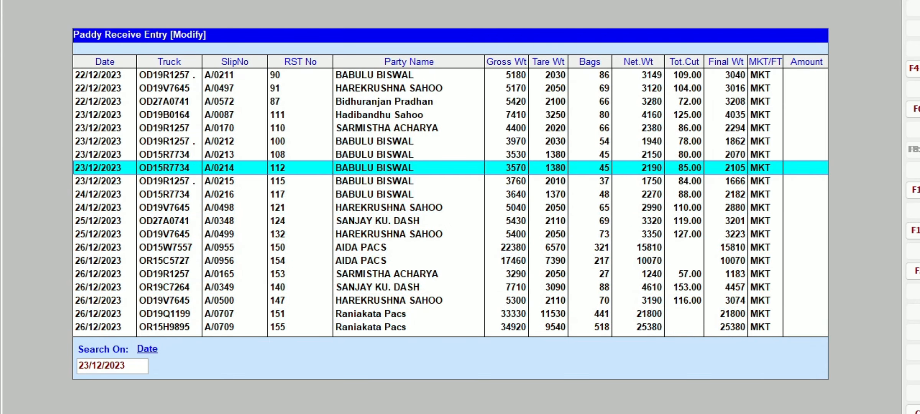
pyautogui.press('Return')
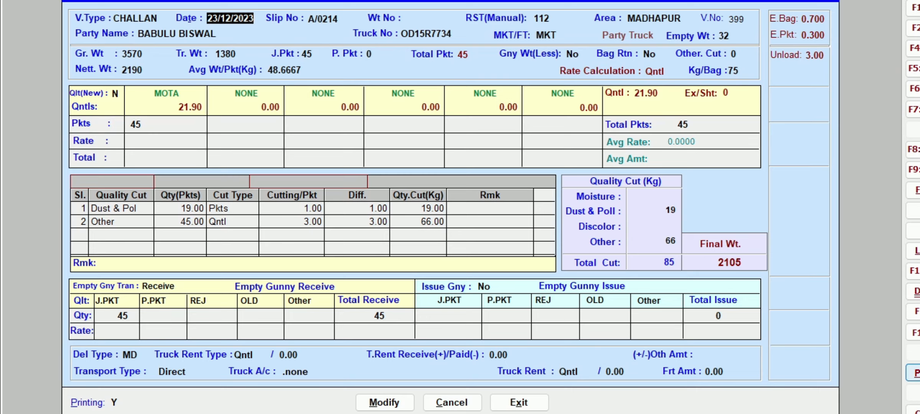
# Change the paddy entry's voucher type to BILL.
pyautogui.click(135, 18)
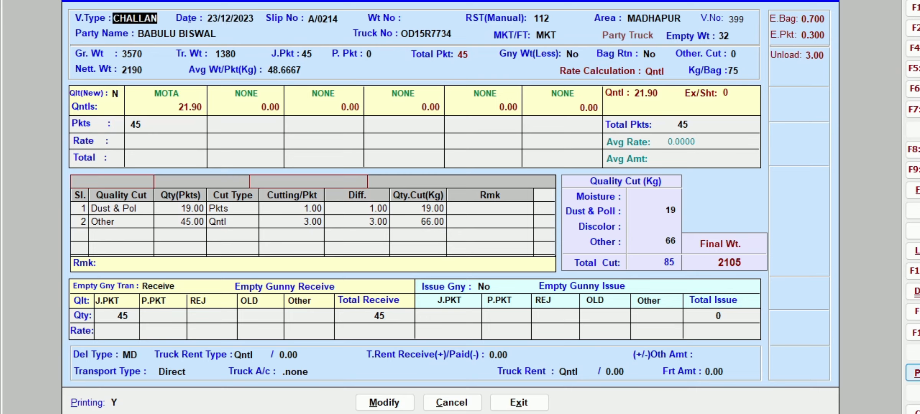
pyautogui.write('b')
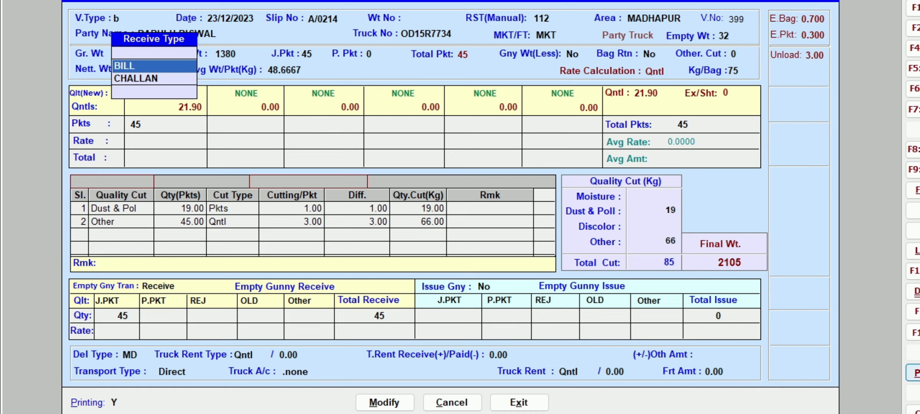
pyautogui.press('Return')
pyautogui.press('Return')
pyautogui.press('Return')
pyautogui.press('Return')
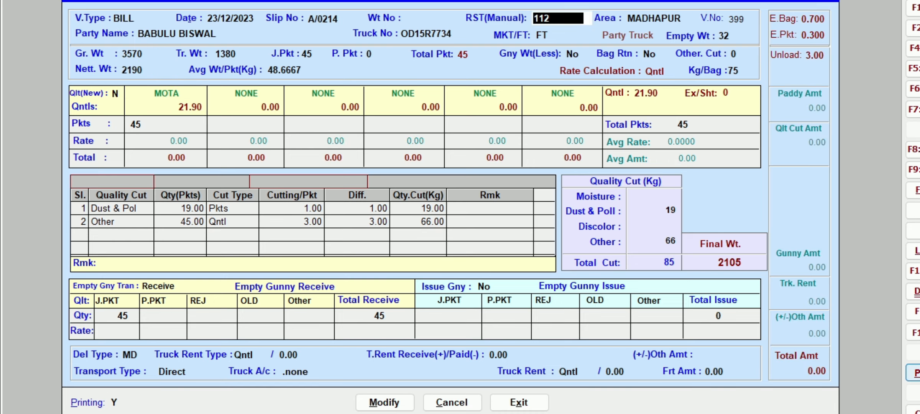
# Set the bill's slip number to A/0000, keeping the voucher type and date.
pyautogui.press('Up')
pyautogui.press('Up')
pyautogui.press('Up')
pyautogui.press('Up')
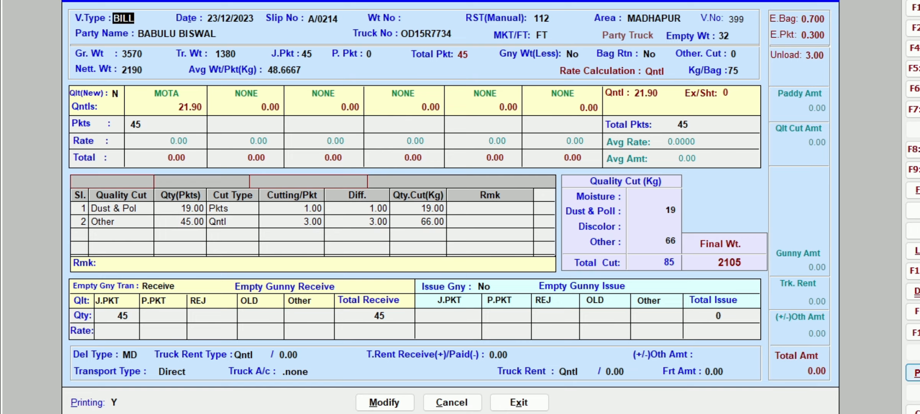
pyautogui.press('Return')
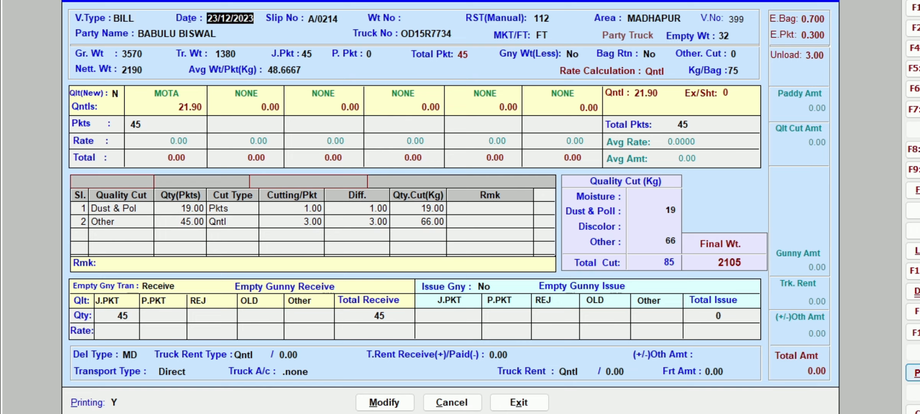
pyautogui.press('Return')
pyautogui.press('Return')
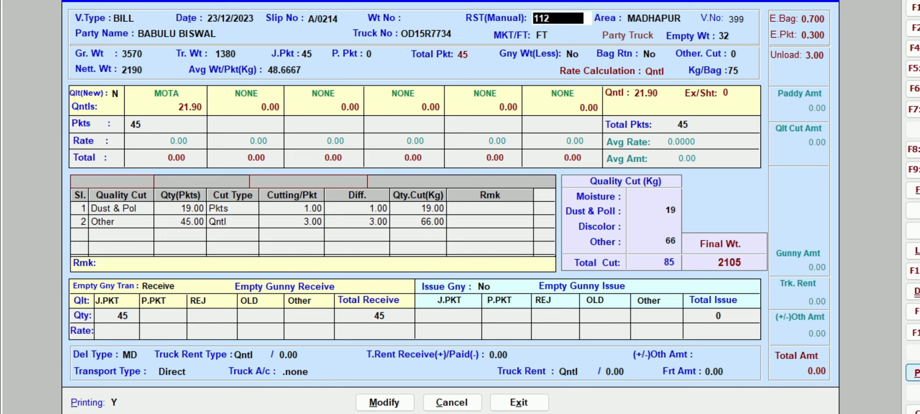
pyautogui.hotkey('shift', 'Tab')
pyautogui.press('Return')
pyautogui.hotkey('shift', 'Tab')
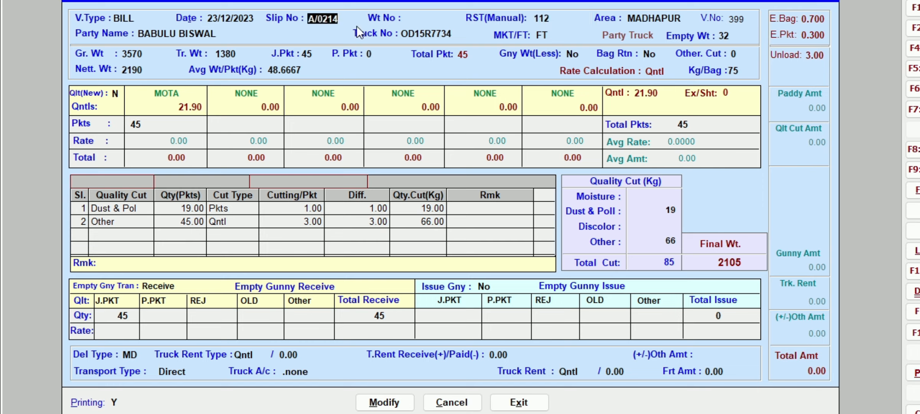
pyautogui.write('A/')
pyautogui.press('Return')
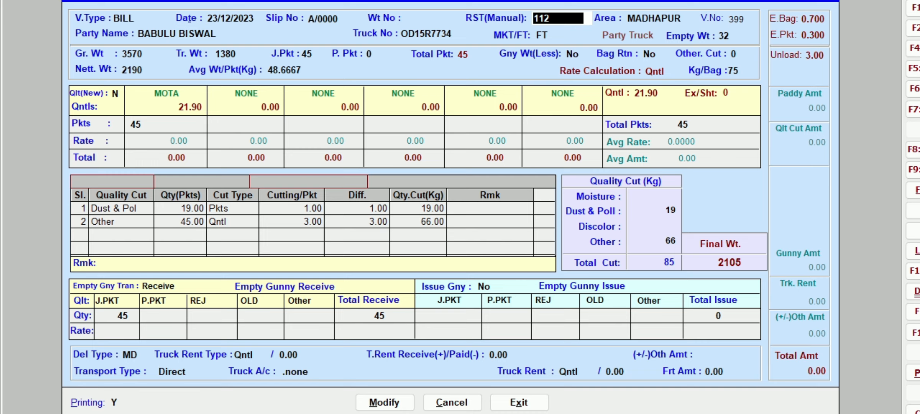
# Accept the RST, party and truck details and set MKT/FT to FT.
pyautogui.press('Return')
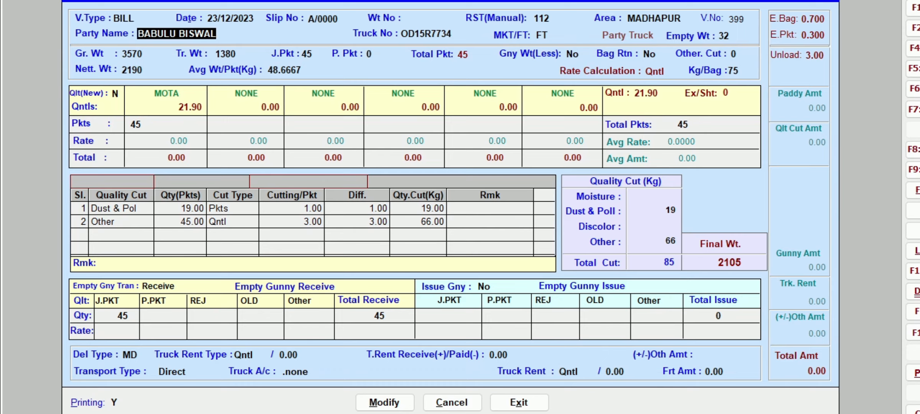
pyautogui.press('Return')
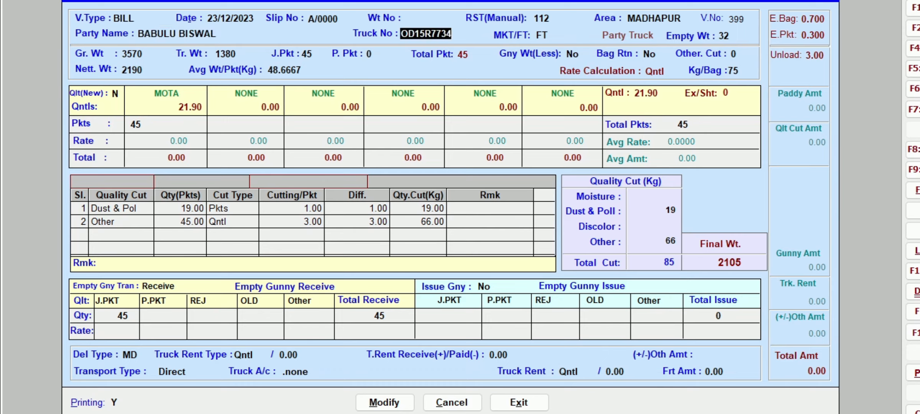
pyautogui.press('Return')
pyautogui.write('s')
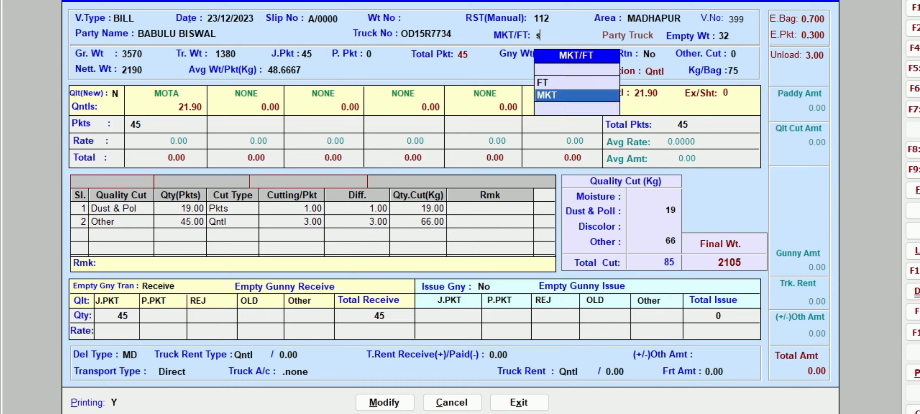
pyautogui.press('Up')
pyautogui.press('Return')
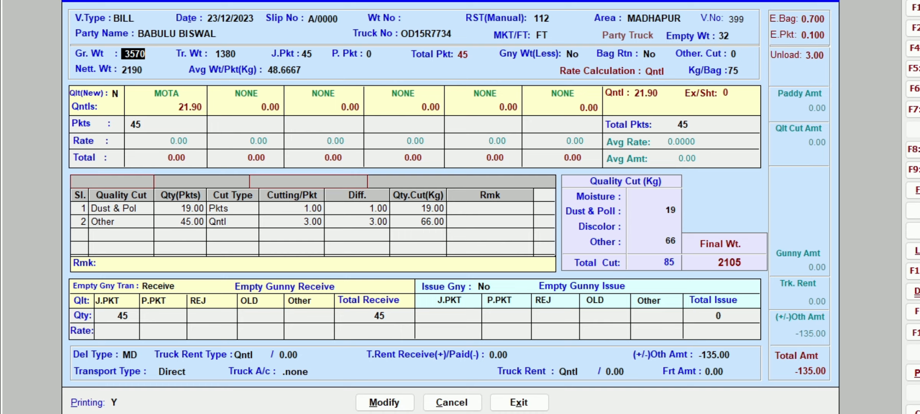
# Accept the gross weight, tare weight and packet values, keep Bag Rtn at No, and proceed to the MOTA packets.
pyautogui.press('Return')
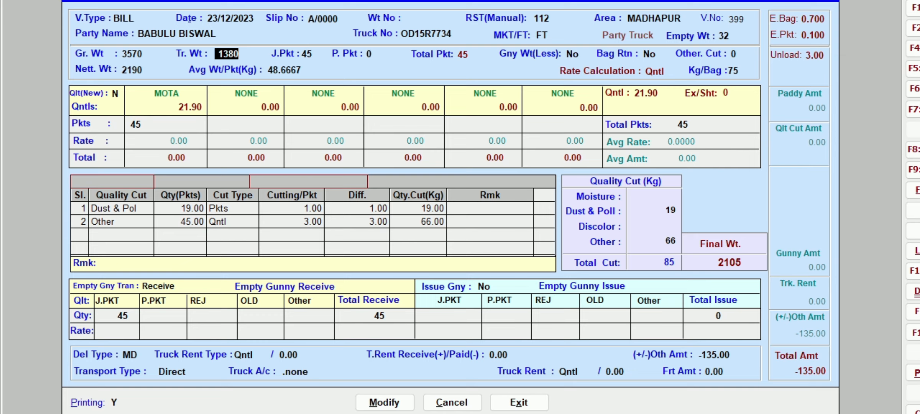
pyautogui.press('Return')
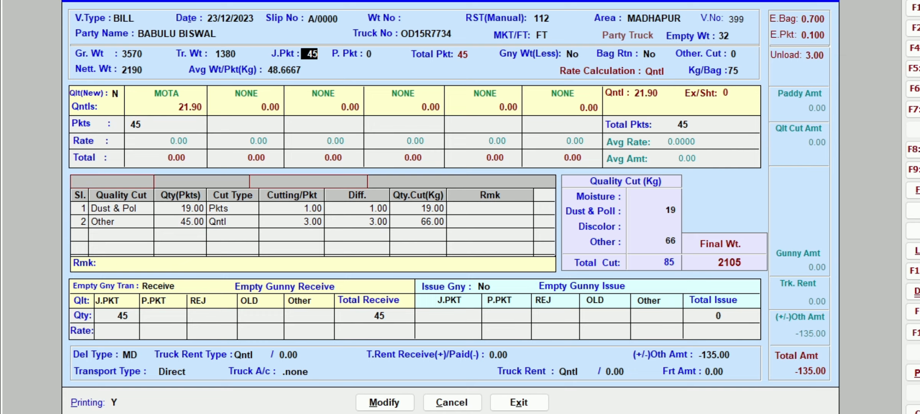
pyautogui.press('Return')
pyautogui.press('Return')
pyautogui.press('Return')
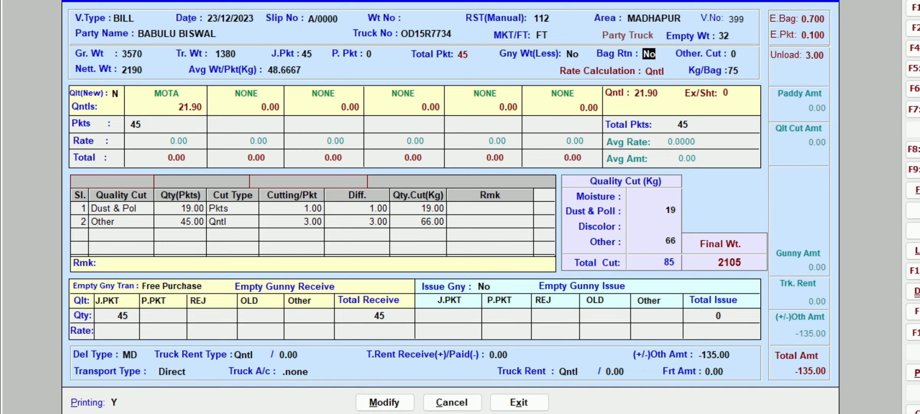
pyautogui.press('Up')
pyautogui.press('Return')
pyautogui.press('Return')
pyautogui.press('Return')
pyautogui.press('Return')
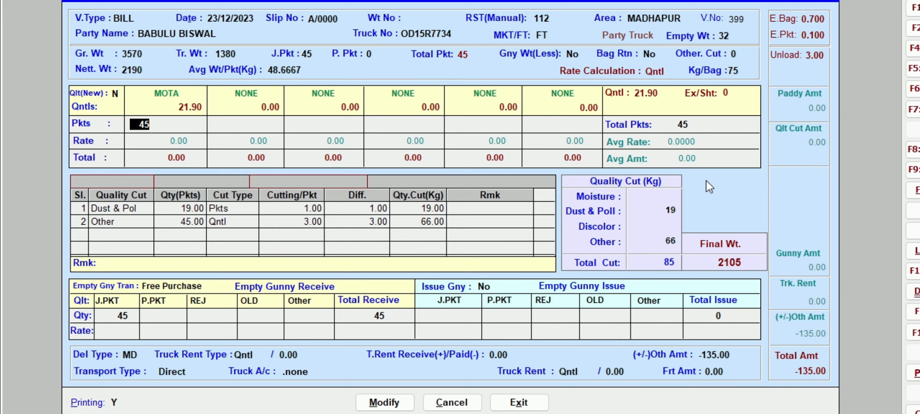
# Check the net weight in the calculator with 3570-1380, then close it.
pyautogui.click(912, 409)
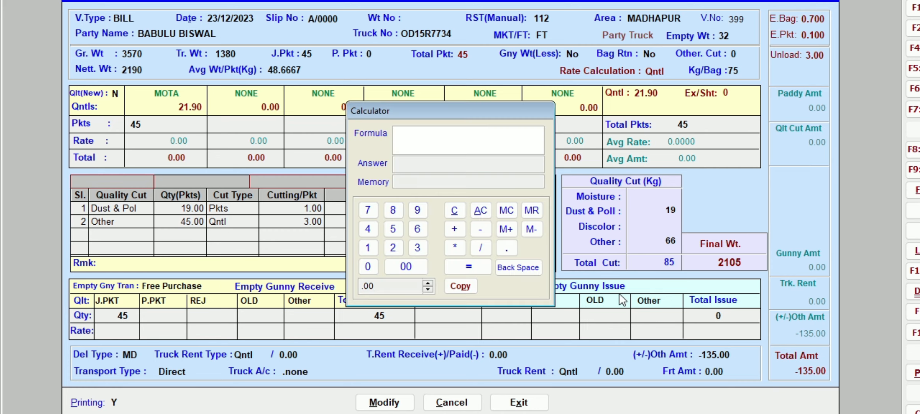
pyautogui.write('3570-1380')
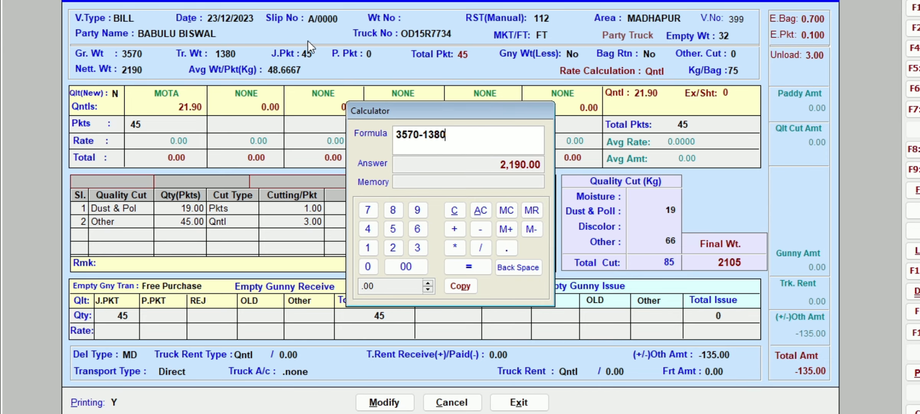
pyautogui.hotkey('alt', 'a')
pyautogui.press('Escape')
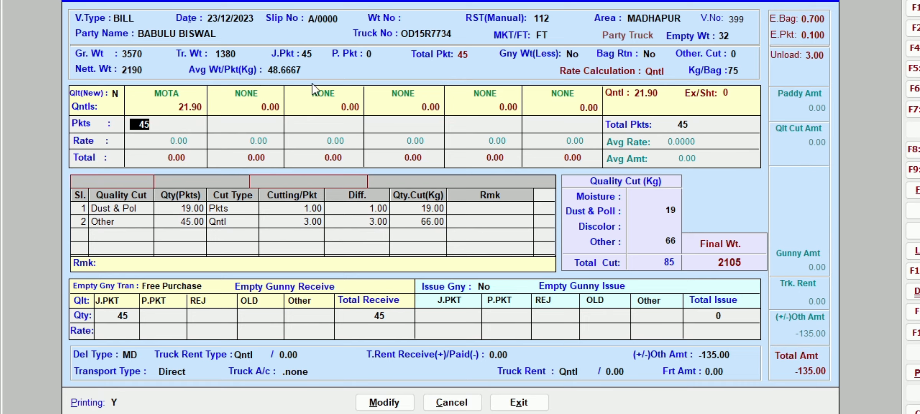
# Accept the MOTA packets and quintals and set the MOTA rate to 2000.
pyautogui.press('Return')
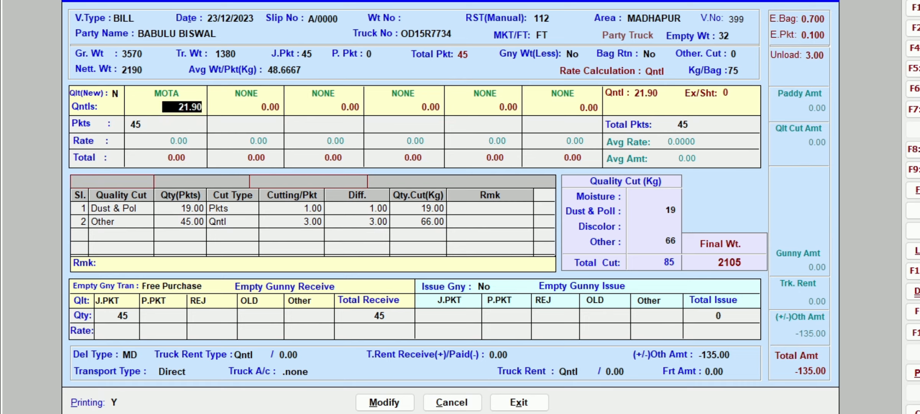
pyautogui.press('Return')
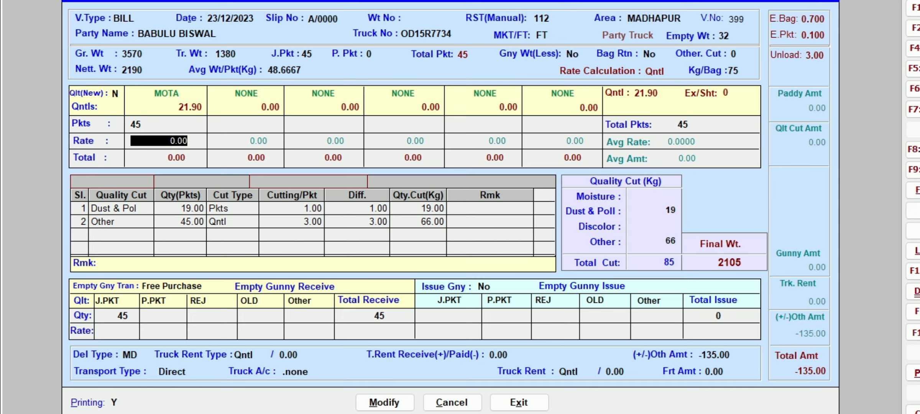
pyautogui.write('2000')
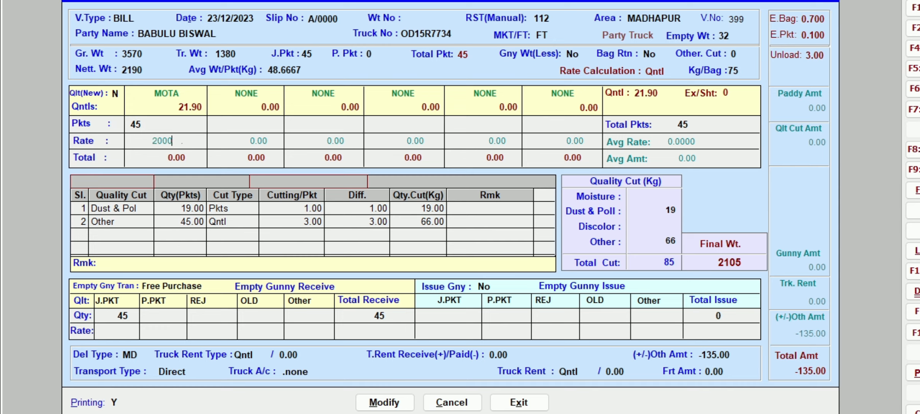
pyautogui.press('Return')
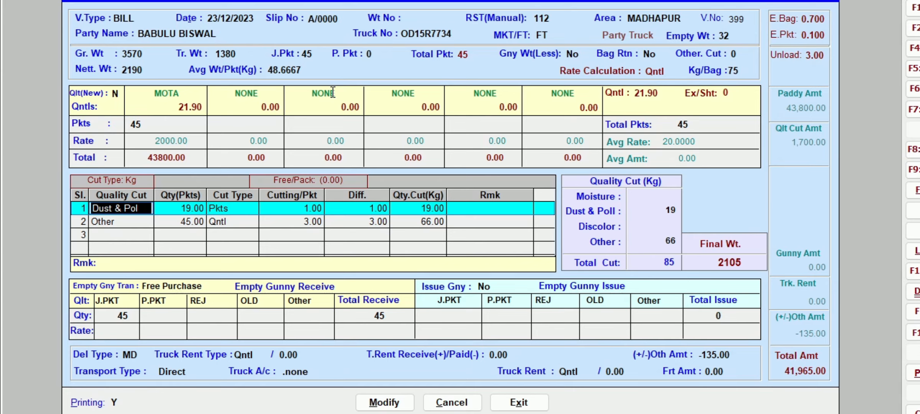
# Review the Dust & Pol and Other quality cut rows through to their remarks, keeping their values.
pyautogui.press('Return')
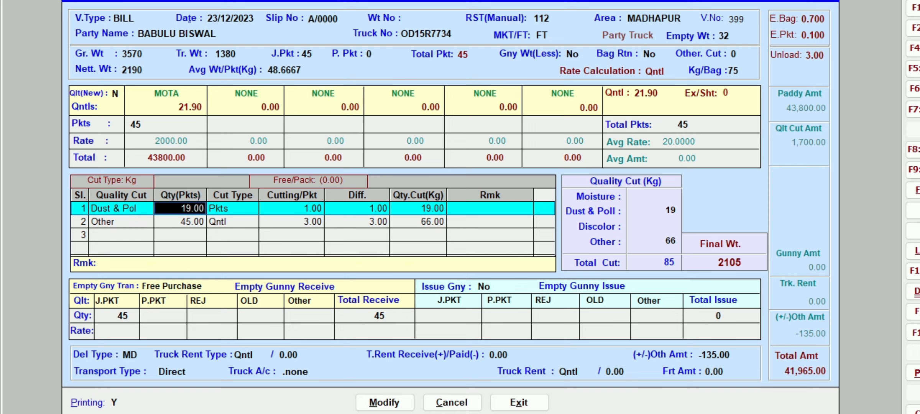
pyautogui.press('Return')
pyautogui.press('Return')
pyautogui.press('Return')
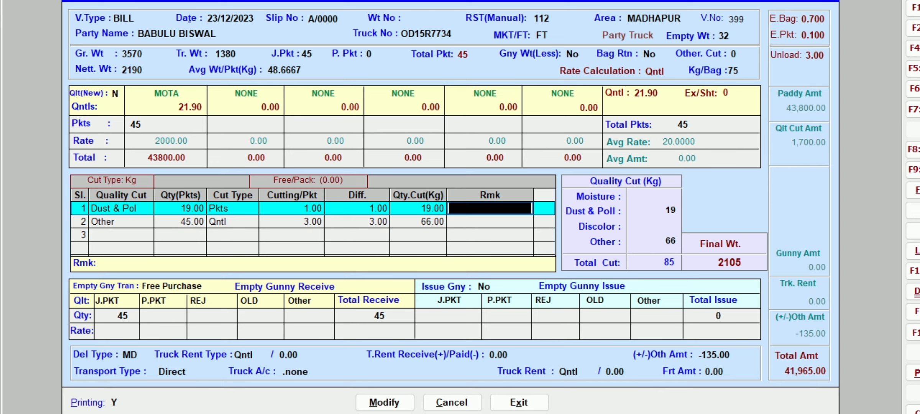
pyautogui.press('Return')
pyautogui.press('Return')
pyautogui.press('Return')
pyautogui.press('Return')
pyautogui.press('Return')
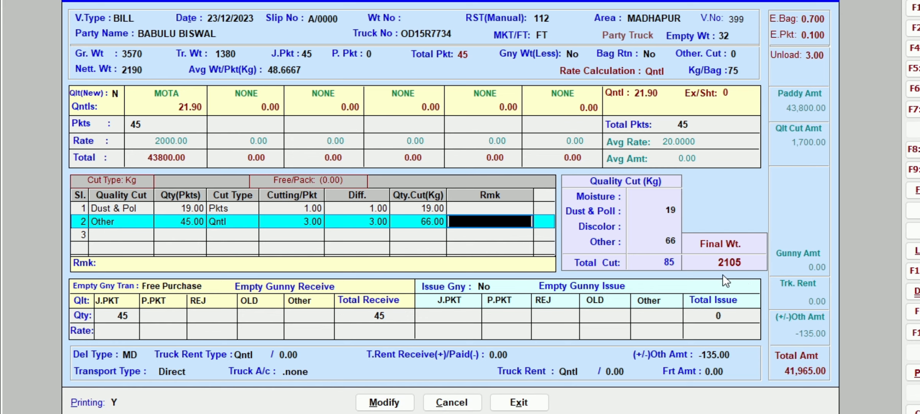
# Check the bill's total amount in the calculator with 21.05*2000-135, then close it.
pyautogui.click(915, 409)
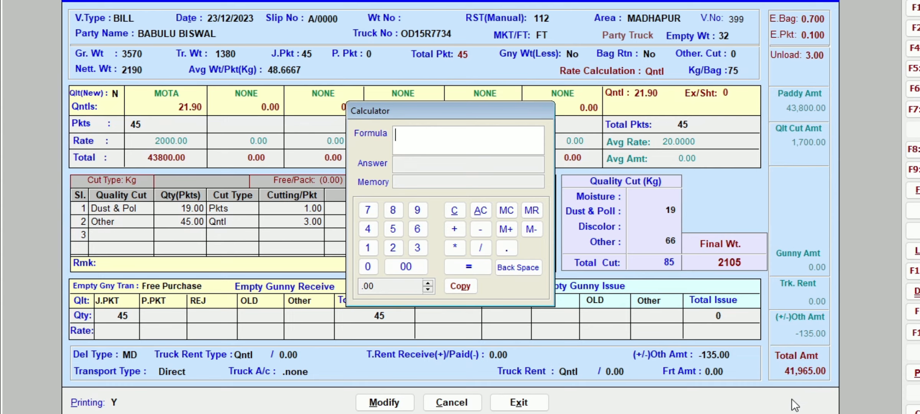
pyautogui.write('21.05*2000-')
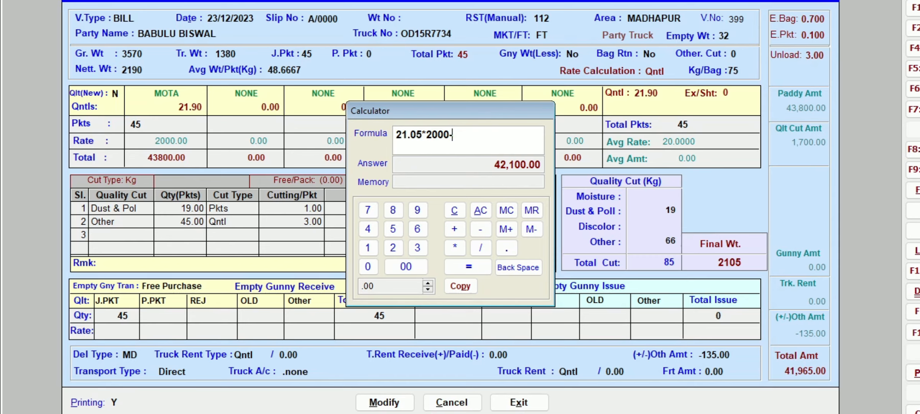
pyautogui.write('135')
pyautogui.press('Escape')
pyautogui.press('Escape')
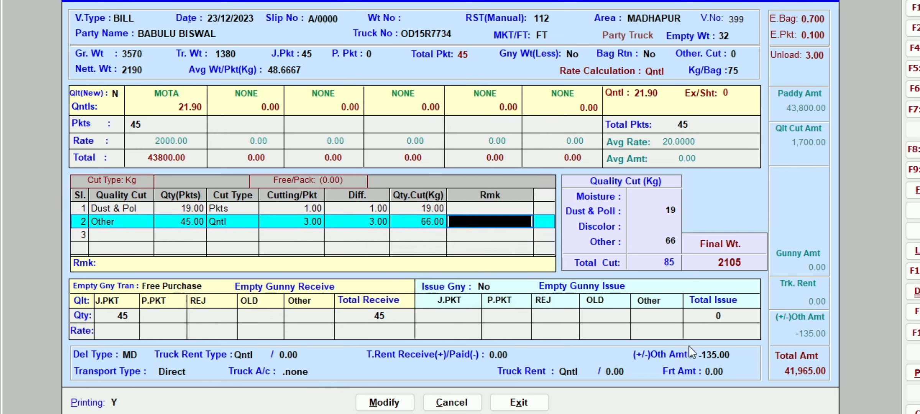
# Clear the bill's (+/-) other amount so that no adjustment is applied.
pyautogui.click(707, 353)
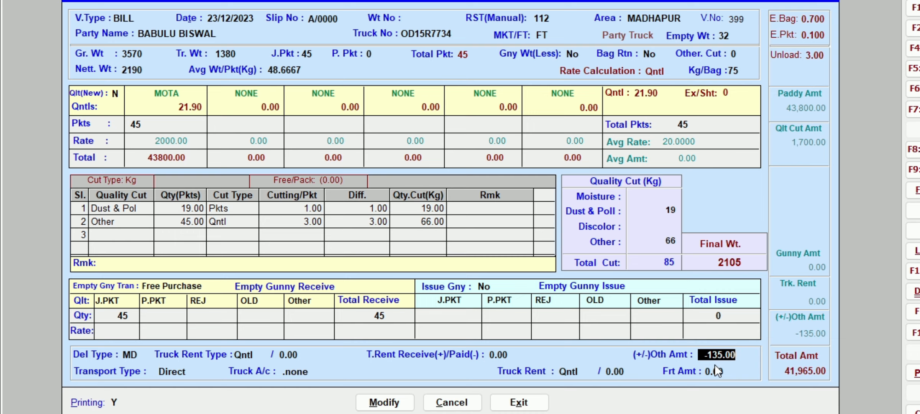
pyautogui.press('BackSpace')
pyautogui.press('Return')
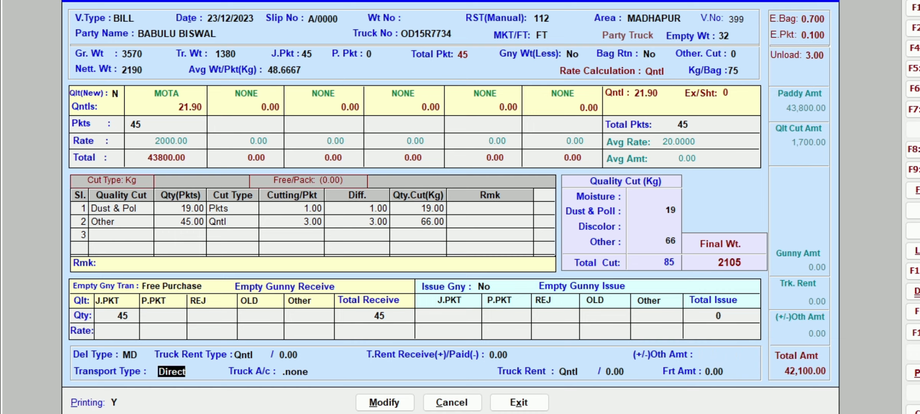
# Go back to the empty gunny issue section, set Issue Gny to Yes and enter 50 J.PKT.
pyautogui.press('BackSpace')
pyautogui.press('BackSpace')
pyautogui.press('BackSpace')
pyautogui.press('Return')
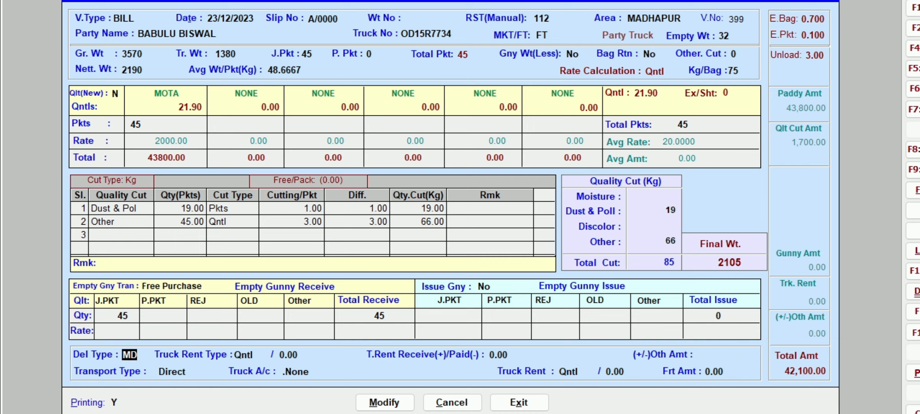
pyautogui.press('BackSpace')
pyautogui.press('BackSpace')
pyautogui.press('Return')
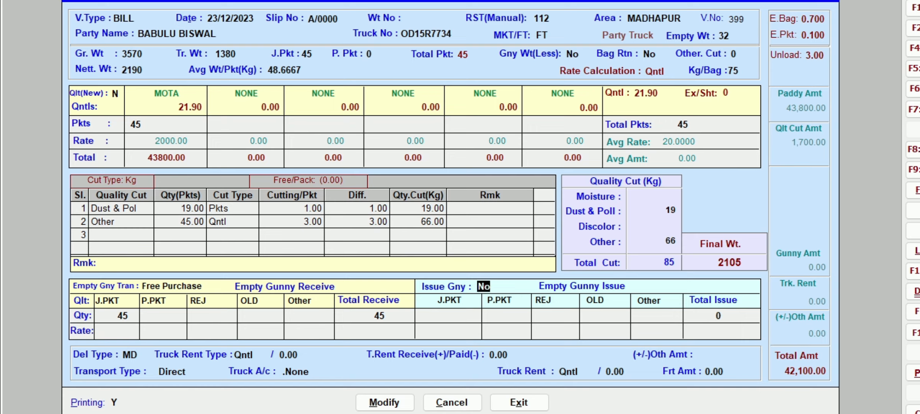
pyautogui.write('y')
pyautogui.press('Return')
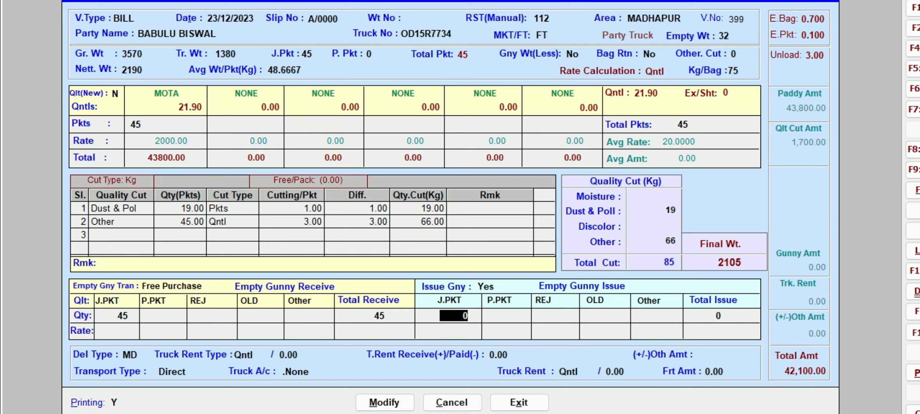
pyautogui.write('50')
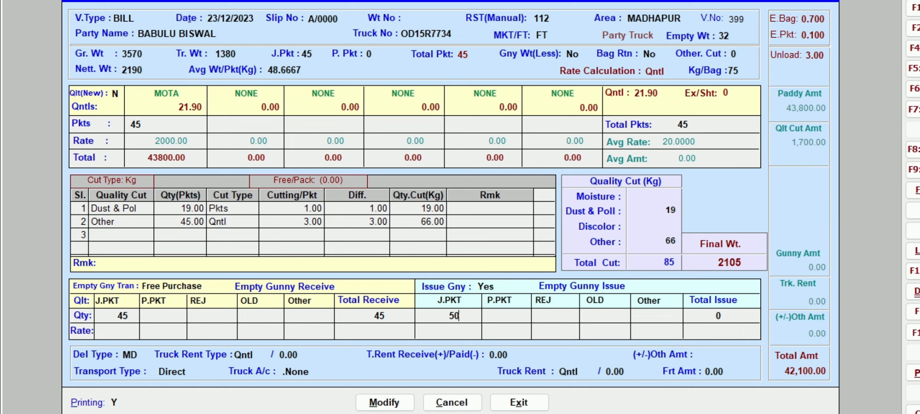
pyautogui.press('Return')
pyautogui.press('Return')
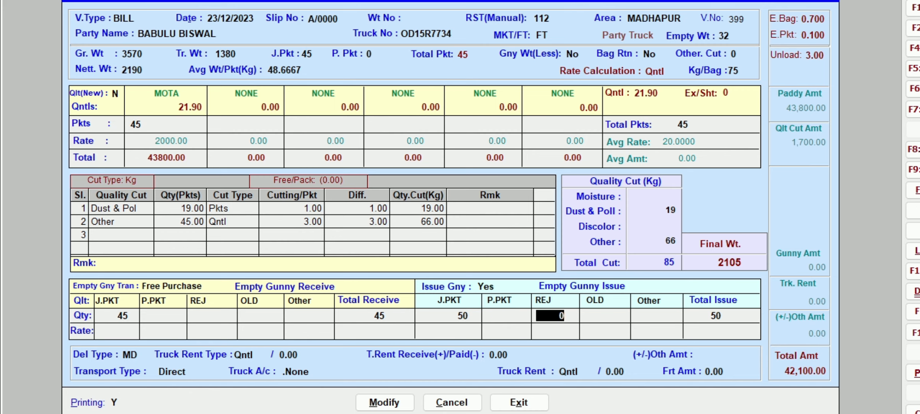
# Accept the remaining gunny issue and transport fields, then save the modified bill with its printable weighment slip.
pyautogui.press('Return')
pyautogui.press('Return')
pyautogui.press('Return')
pyautogui.press('Return')
pyautogui.press('Return')
pyautogui.press('Return')
pyautogui.press('Return')
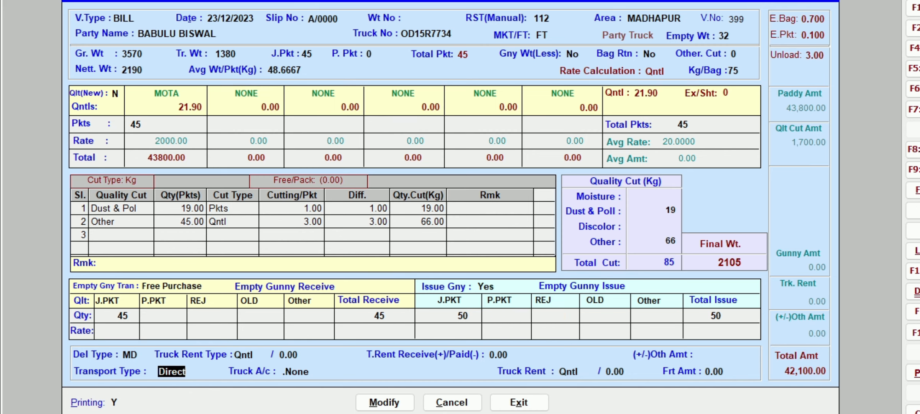
pyautogui.press('Return')
pyautogui.press('Return')
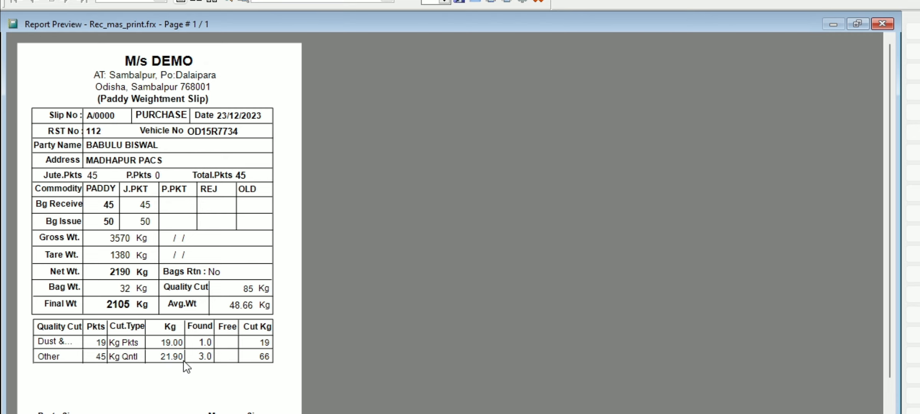
# Review the paddy weighment slip preview down to the signature lines, then close it.
pyautogui.scroll(-1, 183, 360)
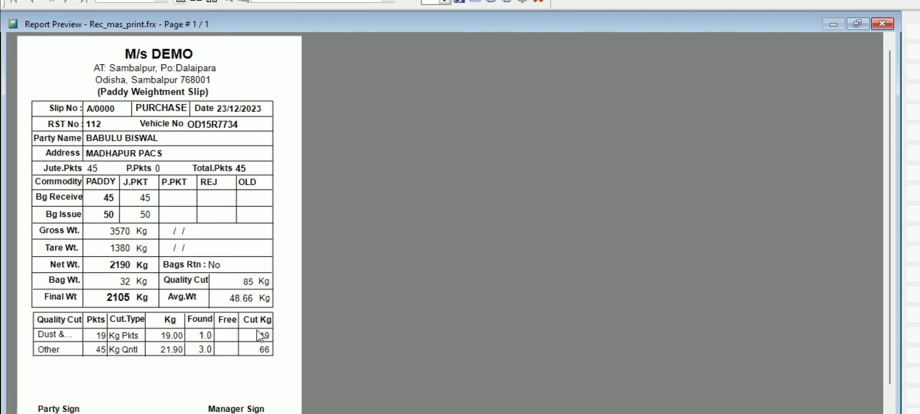
pyautogui.scroll(-2, 257, 330)
pyautogui.scroll(2, 256, 330)
pyautogui.scroll(-1, 257, 330)
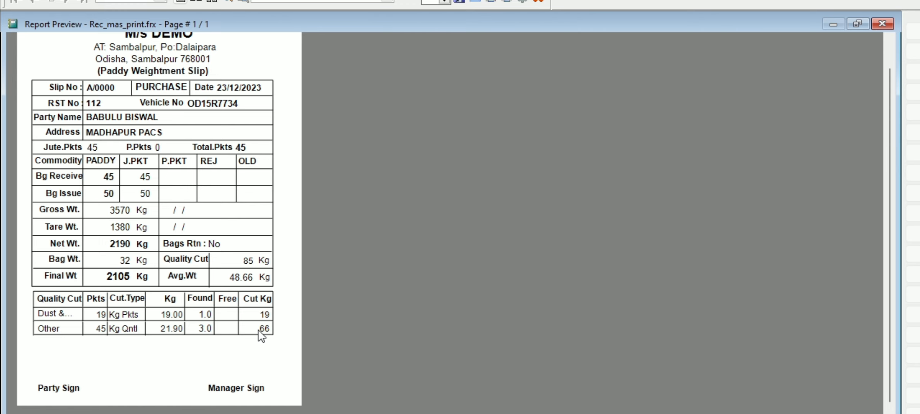
pyautogui.press('Escape')
pyautogui.press('Escape')
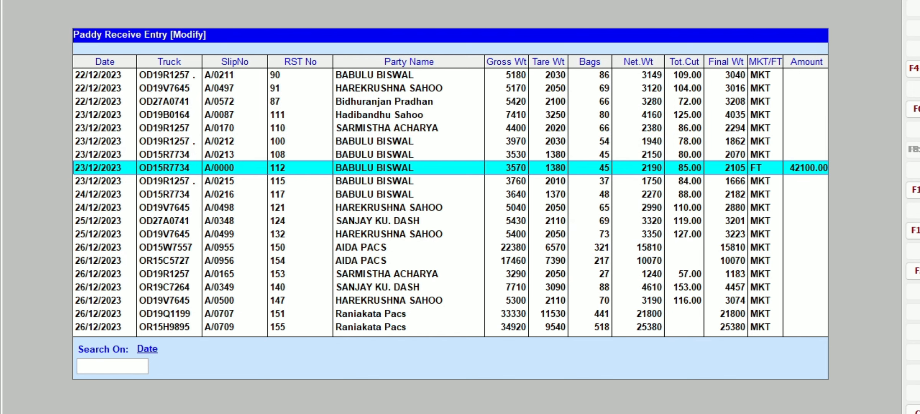
# Open the challan with slip number A/0213 for modification and accept its date and slip details.
pyautogui.press('Up')
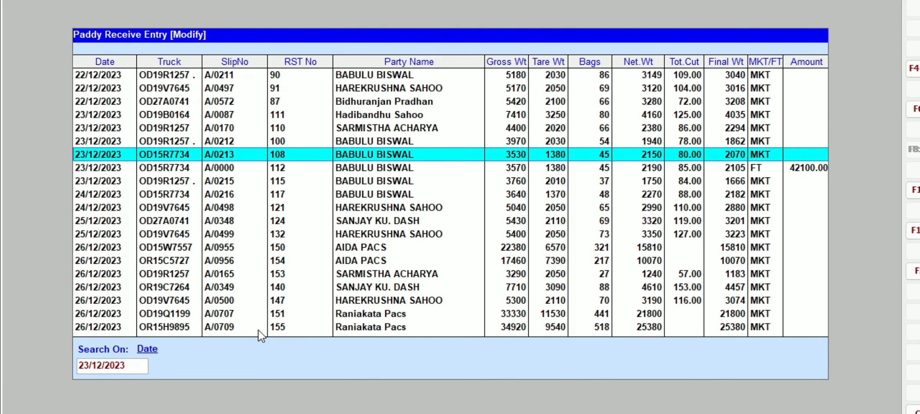
pyautogui.press('Return')
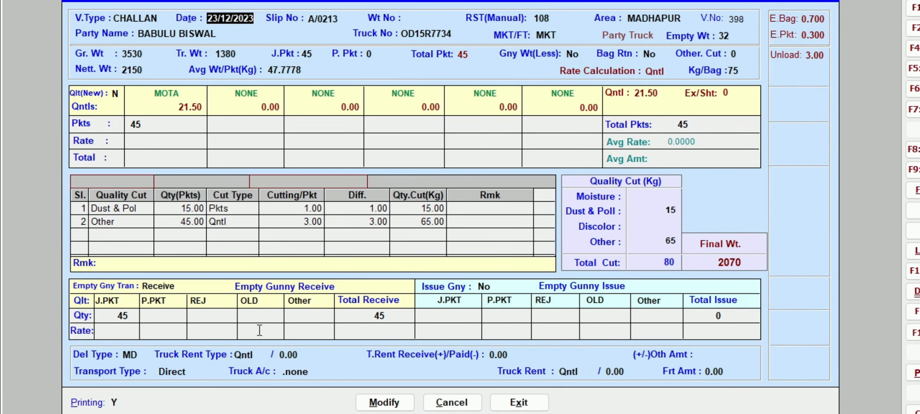
pyautogui.press('Return')
pyautogui.click(230, 18)
pyautogui.press('Return')
pyautogui.press('Return')
pyautogui.press('Return')
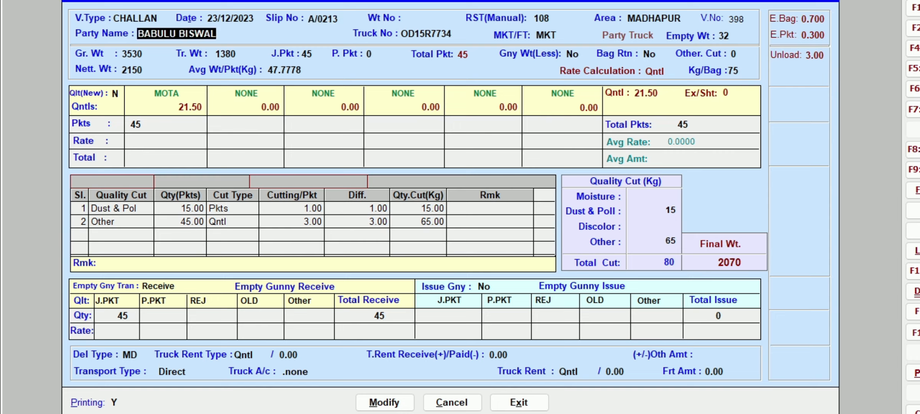
# Accept the challan's party name, truck number and MKT setting.
pyautogui.press('Return')
pyautogui.press('Up')
pyautogui.press('Return')
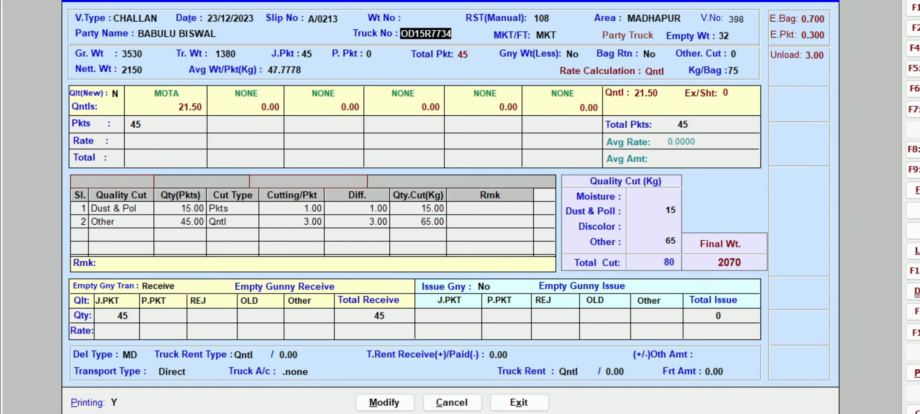
pyautogui.press('Return')
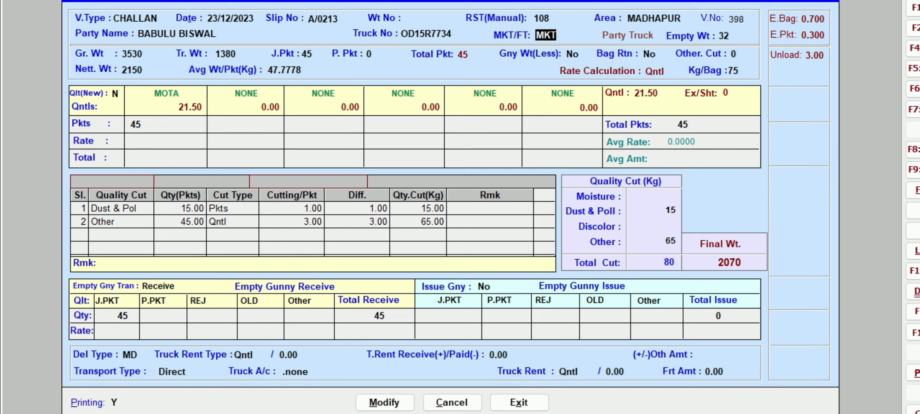
pyautogui.press('Return')
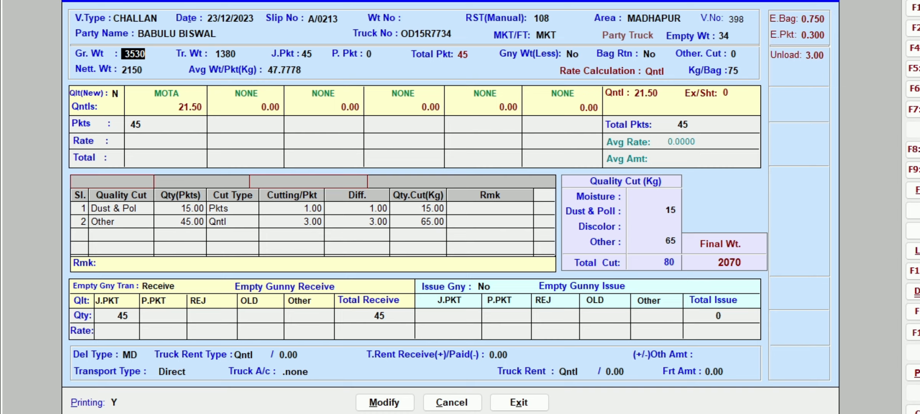
# Accept the challan's gross and tare weights and packet counts, keeping Gny Wt(Less) and Bag Rtn at No.
pyautogui.press('Return')
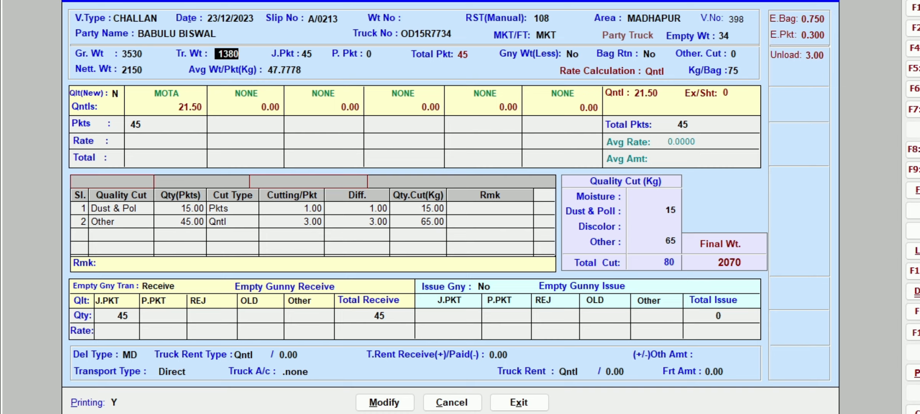
pyautogui.press('Return')
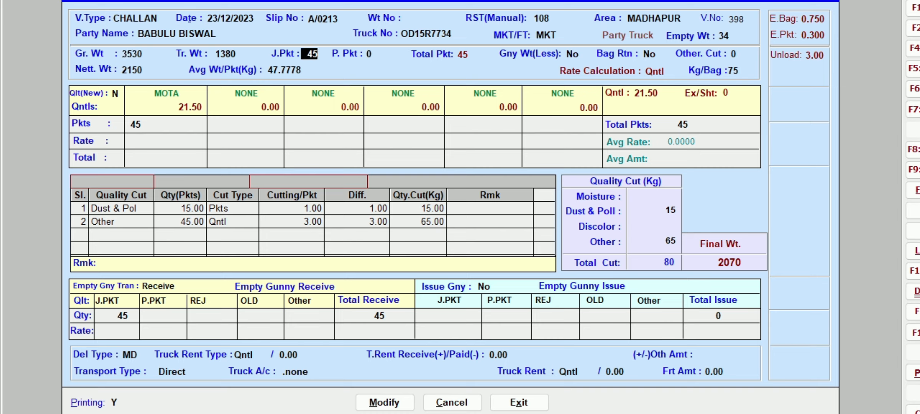
pyautogui.press('Return')
pyautogui.press('Return')
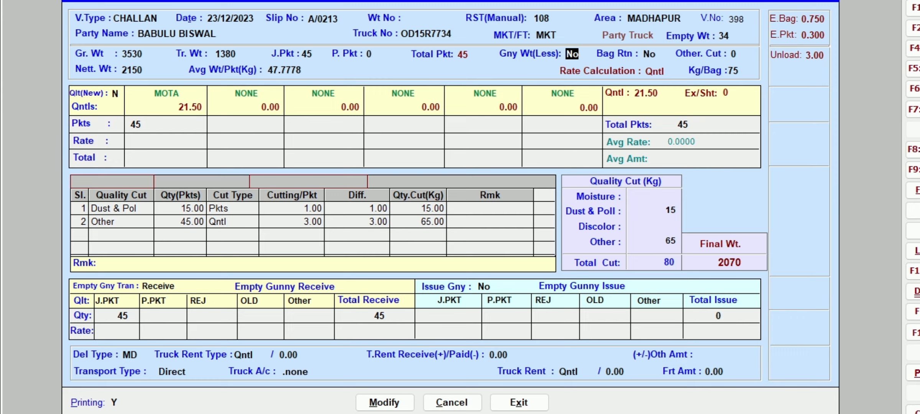
pyautogui.press('Return')
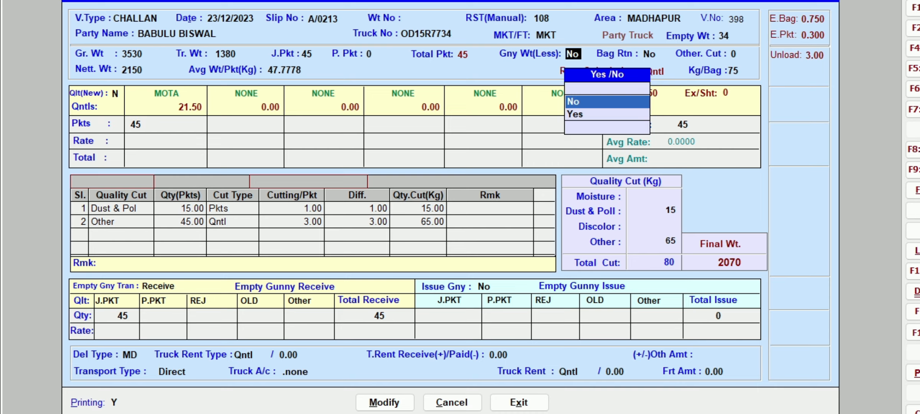
pyautogui.press('Return')
pyautogui.press('Return')
pyautogui.press('Return')
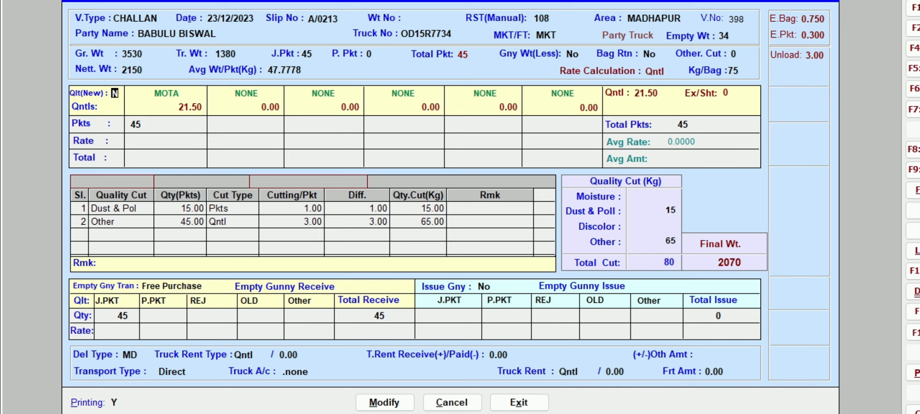
# Keep Qlt(New) at N and accept the MOTA quintals to reach the quality cut rows.
pyautogui.press('Return')
pyautogui.press('Return')
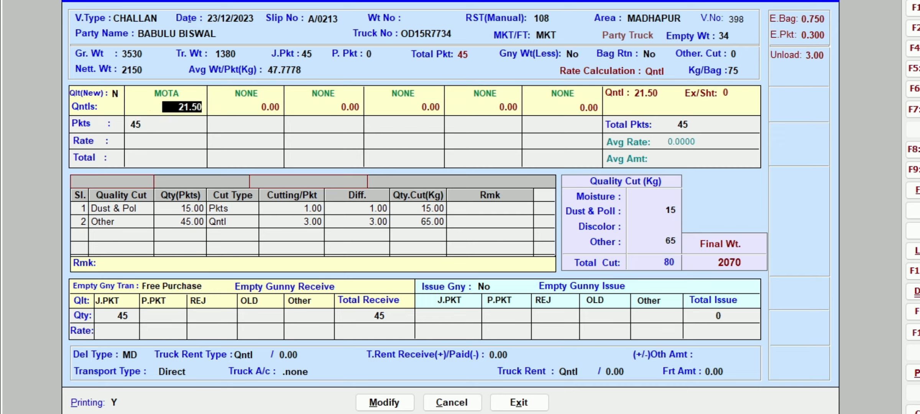
pyautogui.press('Return')
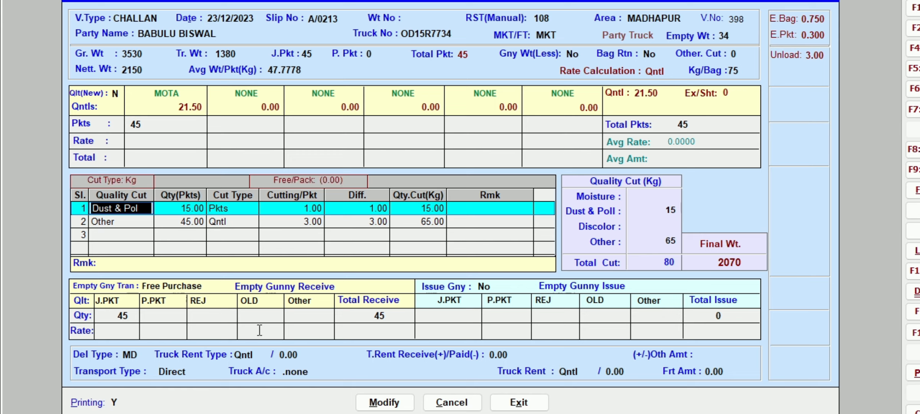
pyautogui.press('Escape')
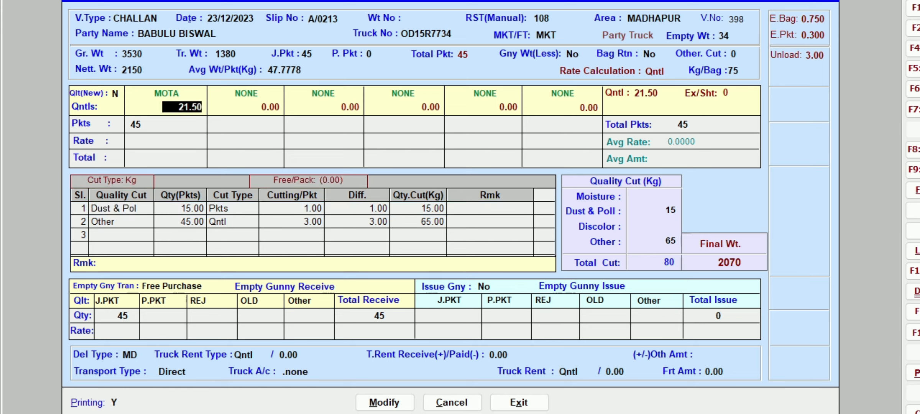
pyautogui.press('Return')
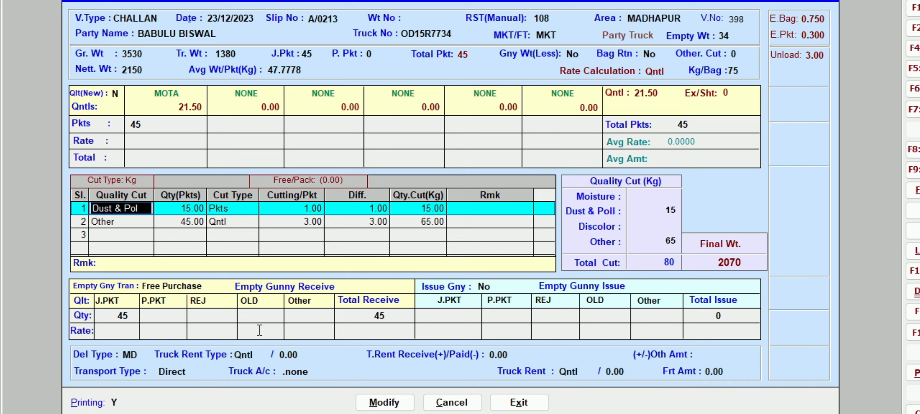
# Accept the Dust & Pol quality cut row and go through the Other row, keeping their values.
pyautogui.press('Return')
pyautogui.press('Return')
pyautogui.press('Return')
pyautogui.press('Return')
pyautogui.press('Return')
pyautogui.press('Return')
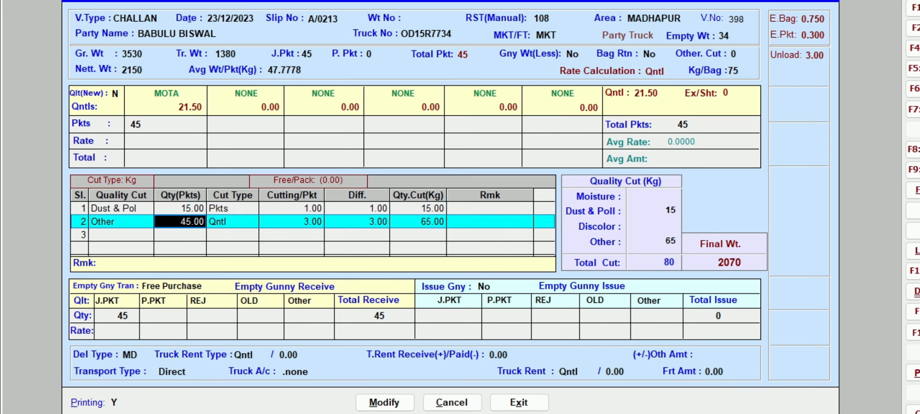
pyautogui.press('Return')
pyautogui.press('Return')
pyautogui.press('Return')
# Return to the start of the Other quality cut row and recheck its quantity, cut type and cutting per packet.
pyautogui.hotkey('shift', 'Tab')
pyautogui.hotkey('shift', 'Tab')
pyautogui.hotkey('shift', 'Tab')
pyautogui.hotkey('shift', 'Tab')
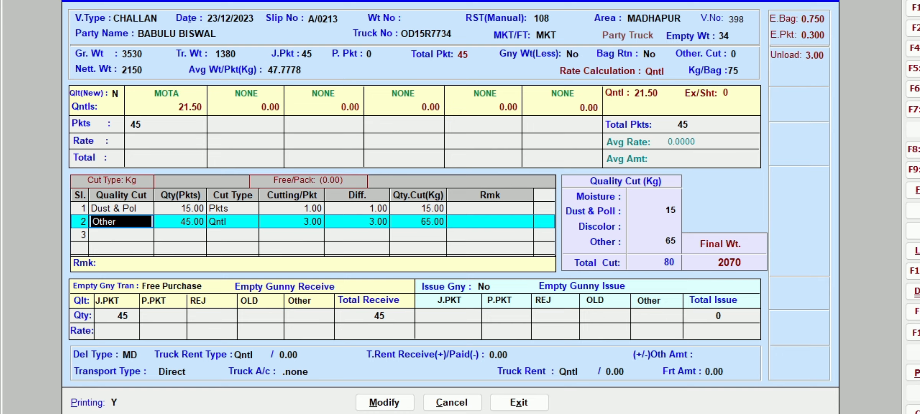
pyautogui.press('Return')
pyautogui.press('Return')
pyautogui.press('Return')
pyautogui.press('Return')
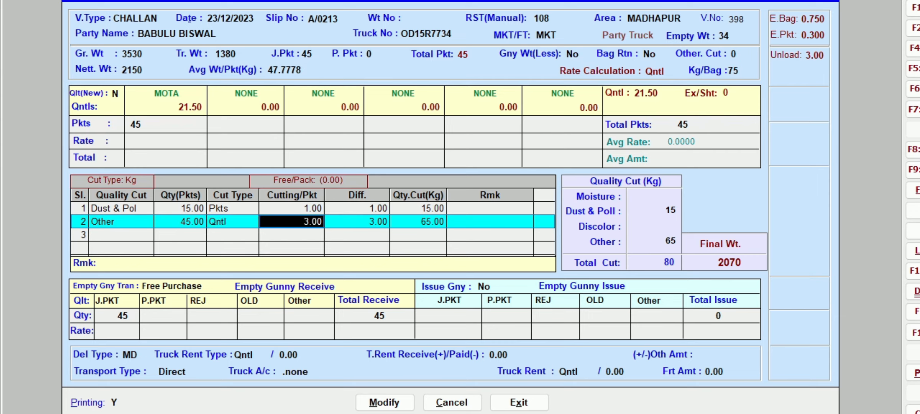
# Finish the quality cuts with an empty remark and accept the empty gunny receive quantities with 45 J.PKT.
pyautogui.press('Return')
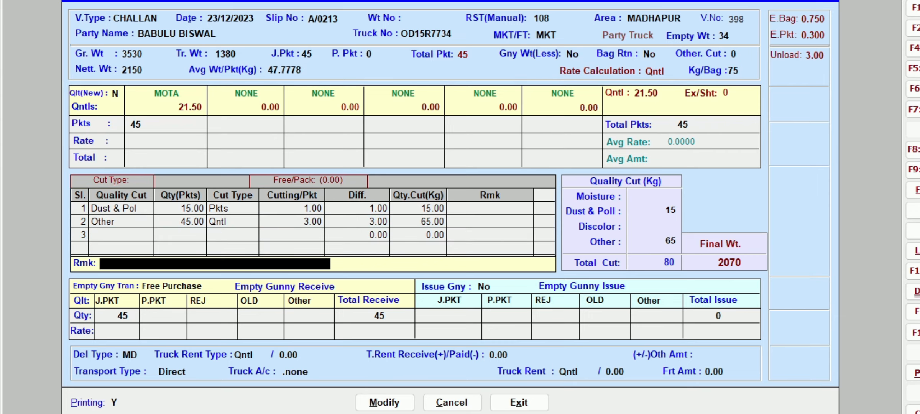
pyautogui.press('Return')
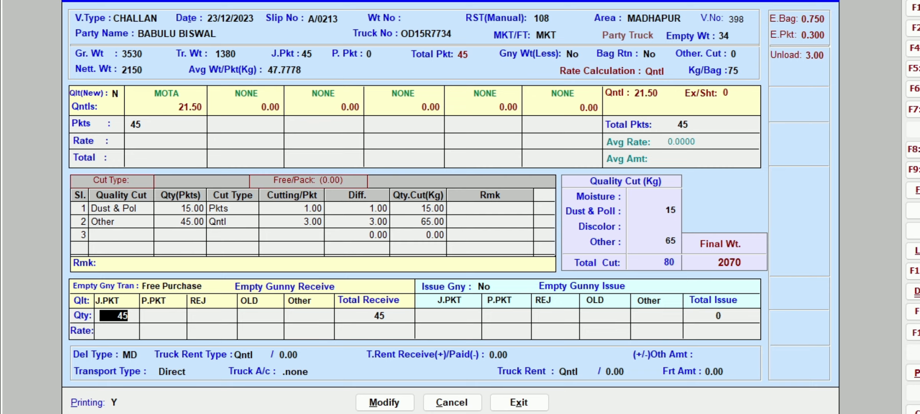
pyautogui.press('Return')
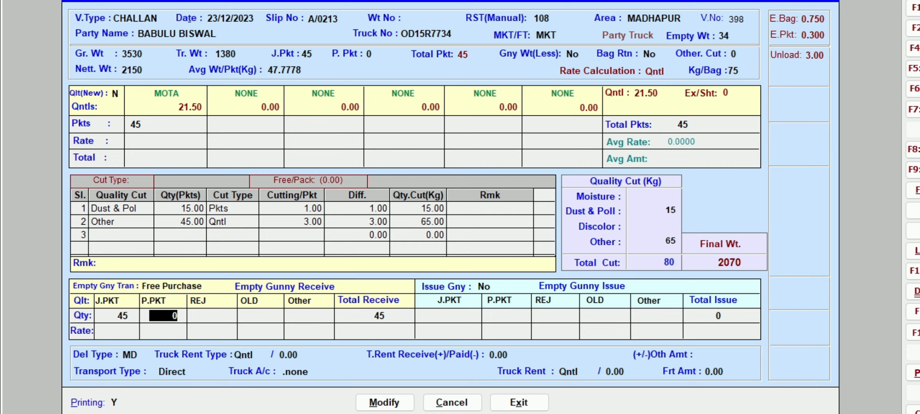
pyautogui.press('Return')
pyautogui.press('Return')
pyautogui.press('Return')
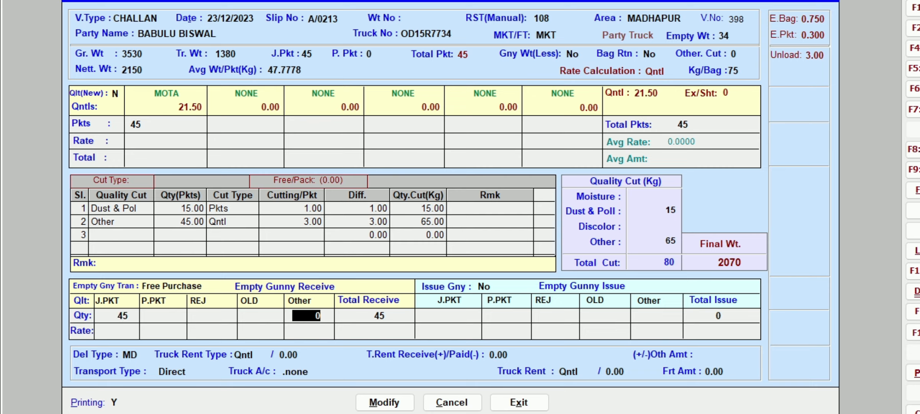
pyautogui.press('Return')
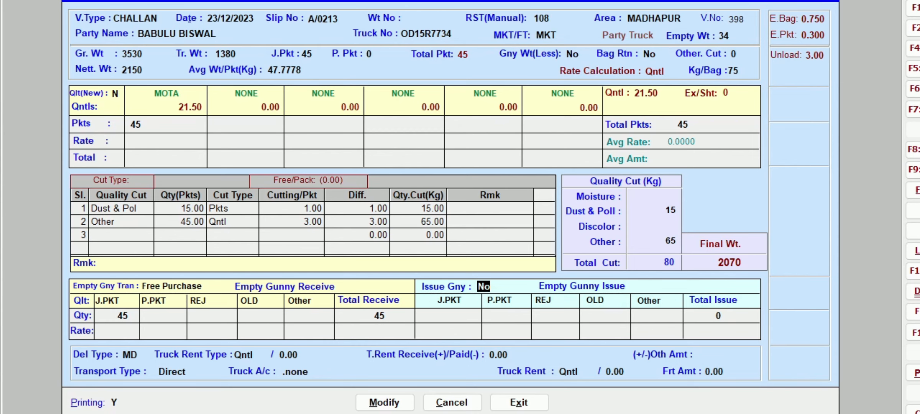
# Keep Issue Gny at No, accept the delivery and truck rent fields, and save the modified challan with printing on.
pyautogui.press('Return')
pyautogui.press('Return')
pyautogui.press('Return')
pyautogui.press('Return')
pyautogui.press('Return')
pyautogui.press('Return')
pyautogui.press('Return')
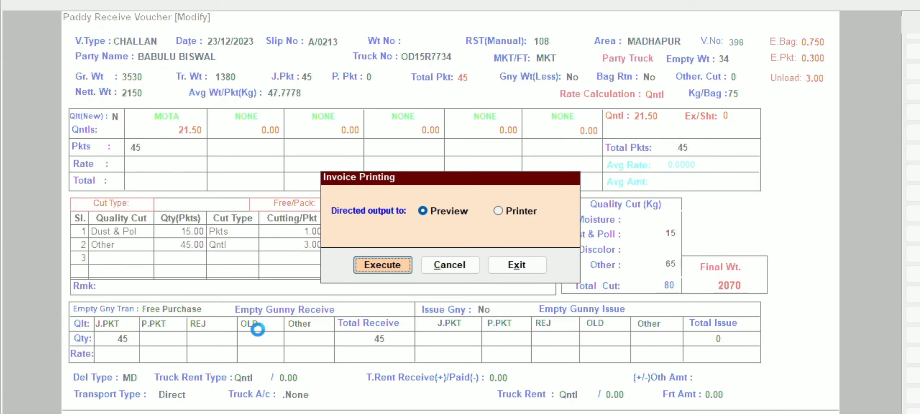
# Preview the challan's paddy weightment slip, read it down to the signature lines, and close the preview.
pyautogui.press('Return')
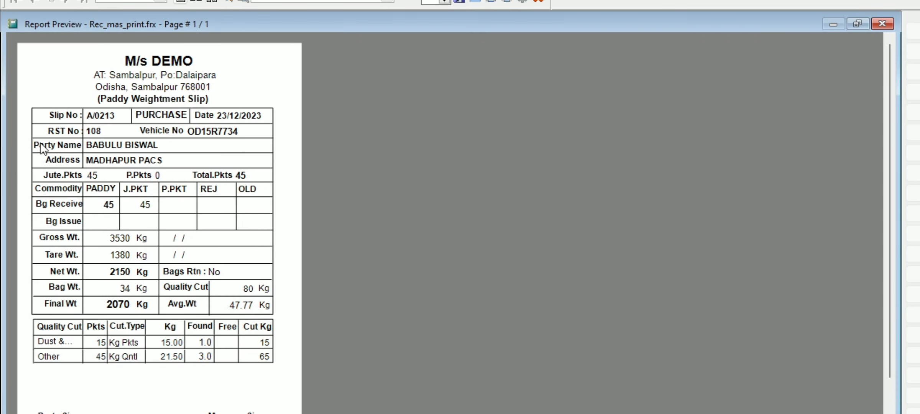
pyautogui.scroll(-2, 173, 265)
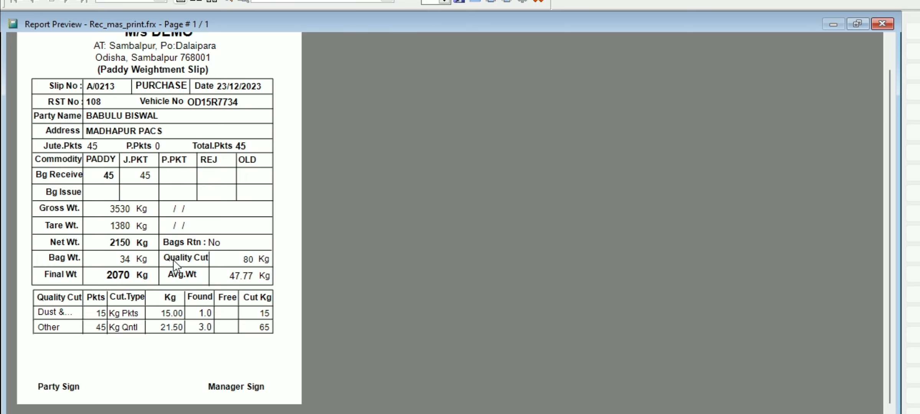
pyautogui.press('Escape')
pyautogui.press('Escape')
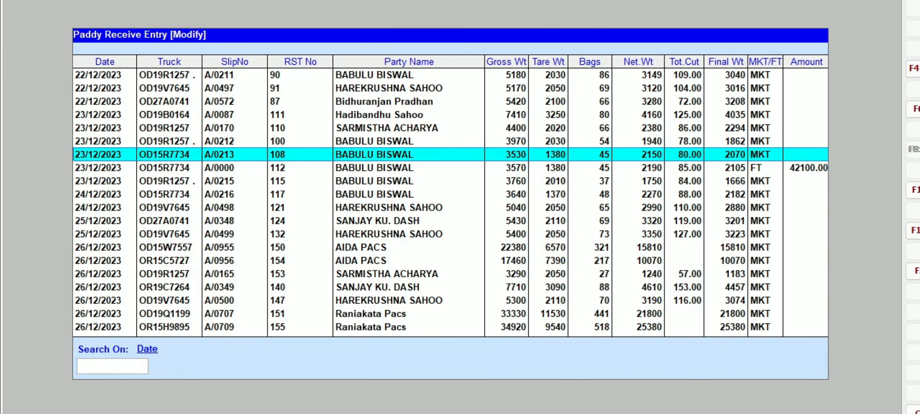
# Leave Paddy Receive Entry and open the lot 2 Govt Rice Sale entry dated 10/01/2024 for modification.
pyautogui.press('Escape')
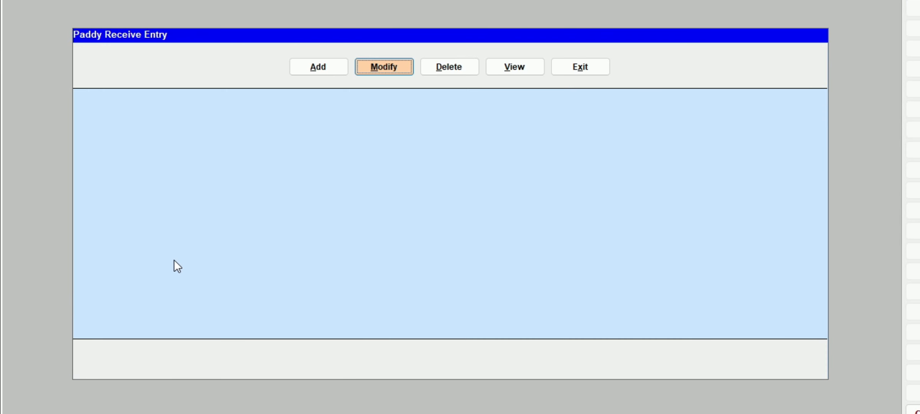
pyautogui.press('Escape')
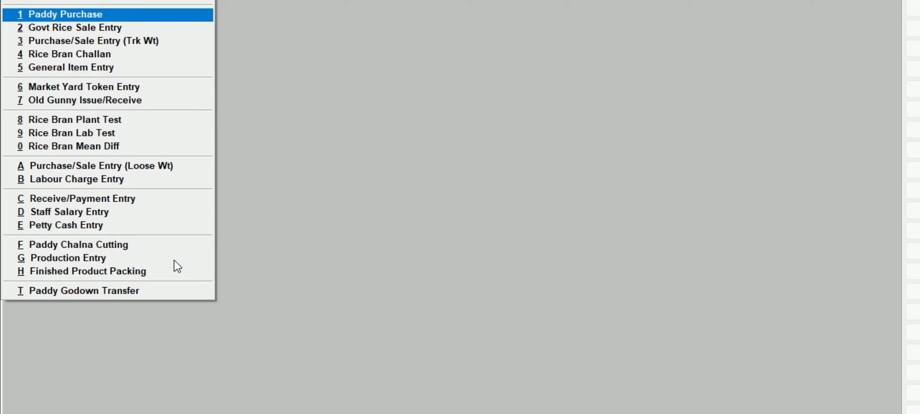
pyautogui.press('Down')
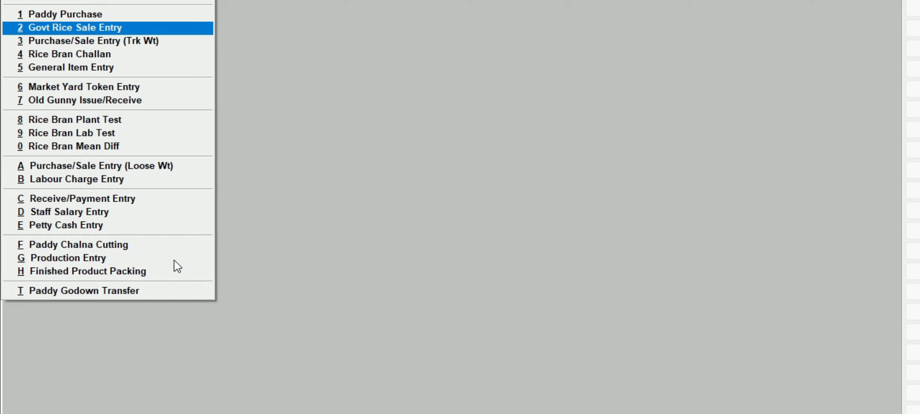
pyautogui.press('Return')
pyautogui.press('Tab')
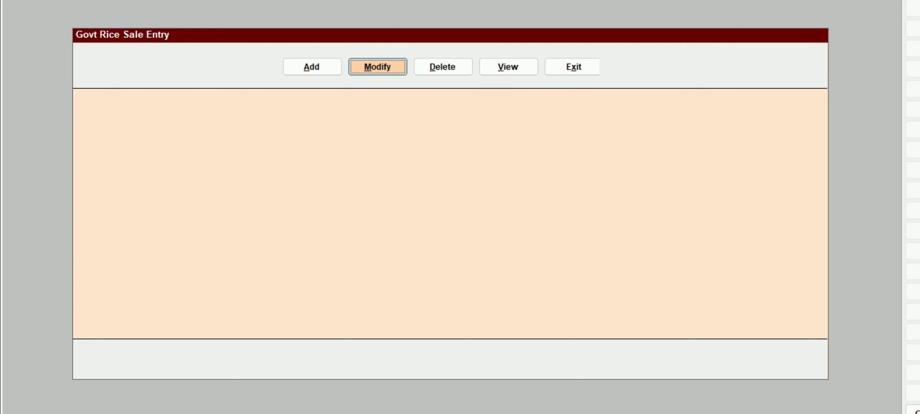
pyautogui.press('Return')
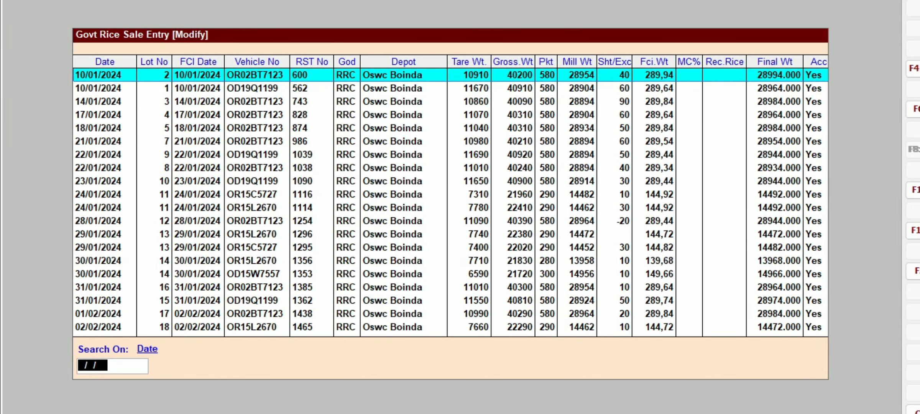
pyautogui.press('Return')
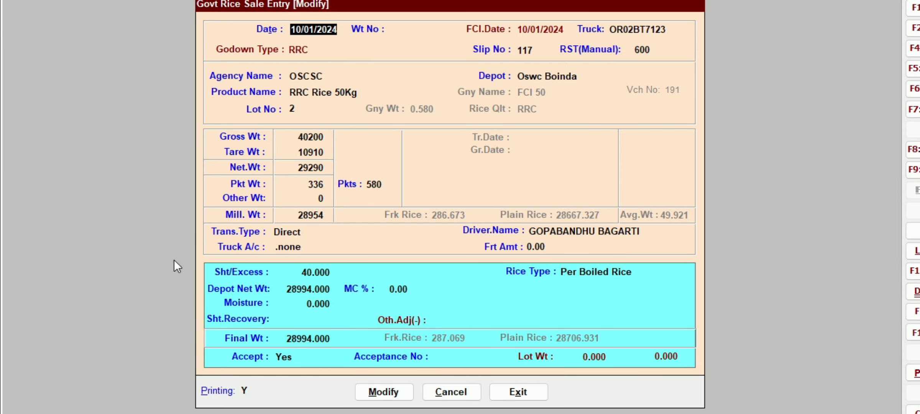
pyautogui.click(36, 2)
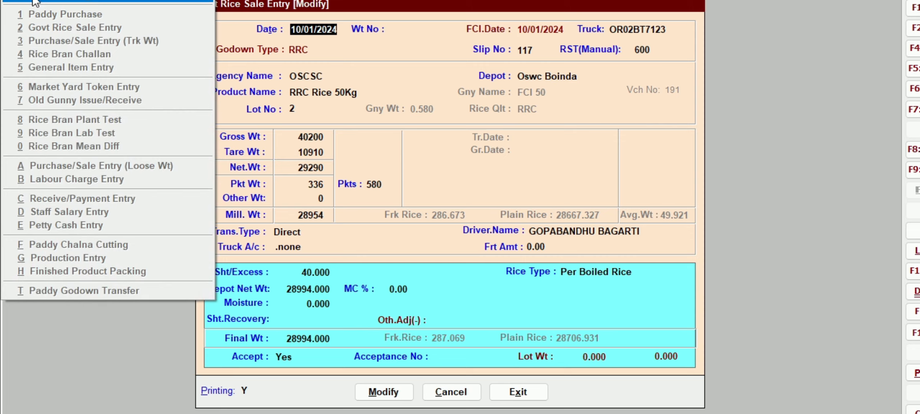
pyautogui.moveTo(276, 1)
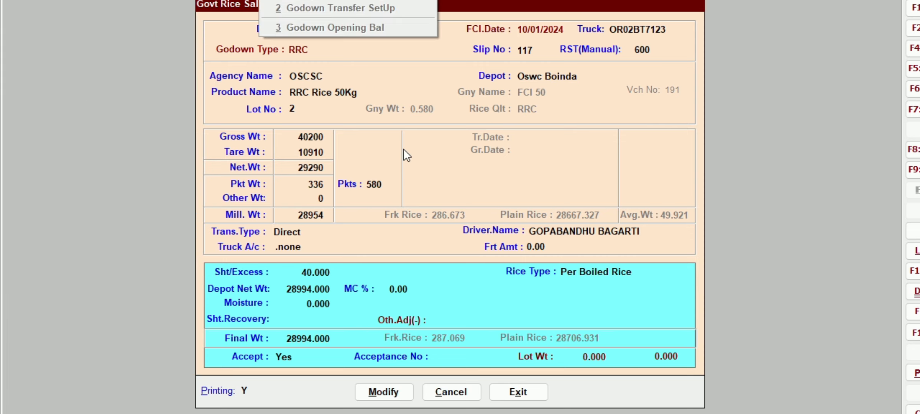
pyautogui.click(393, 124)
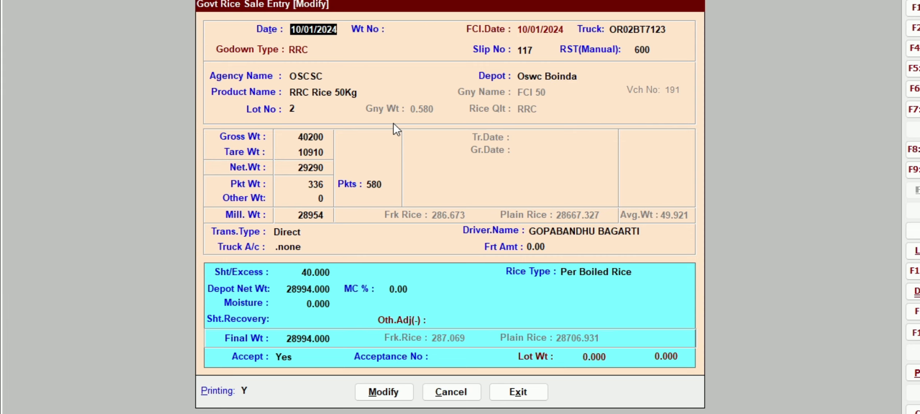
# Accept the dates and truck, keep RRC as the godown type, and accept the slip and RST numbers.
pyautogui.press('Return')
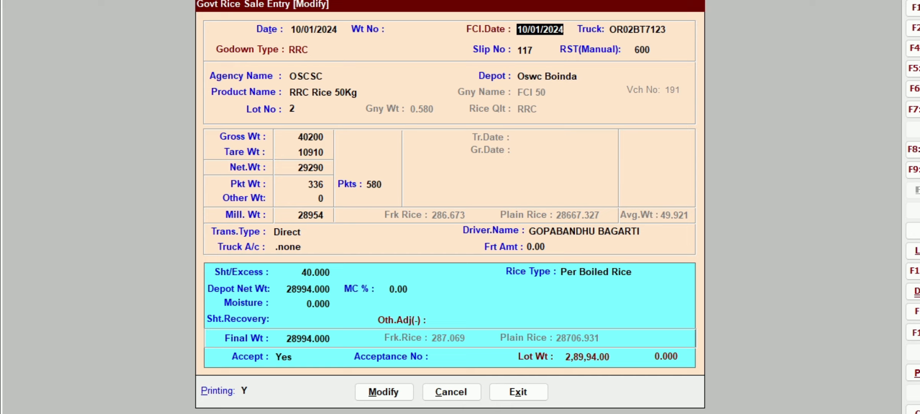
pyautogui.press('Return')
pyautogui.press('Return')
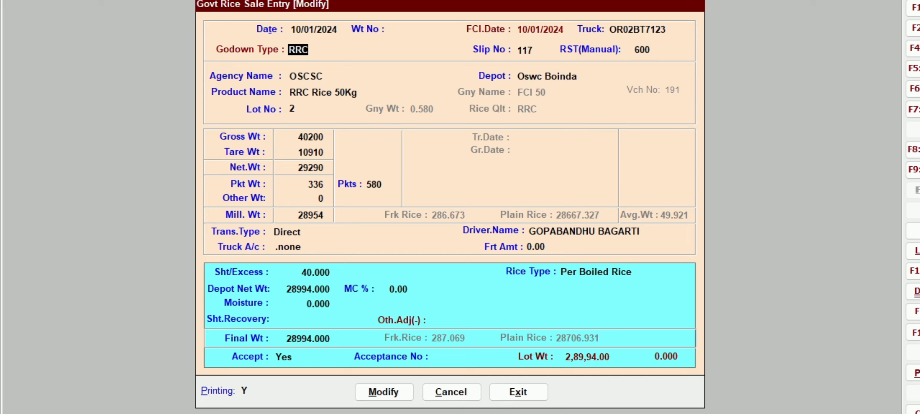
pyautogui.write('R')
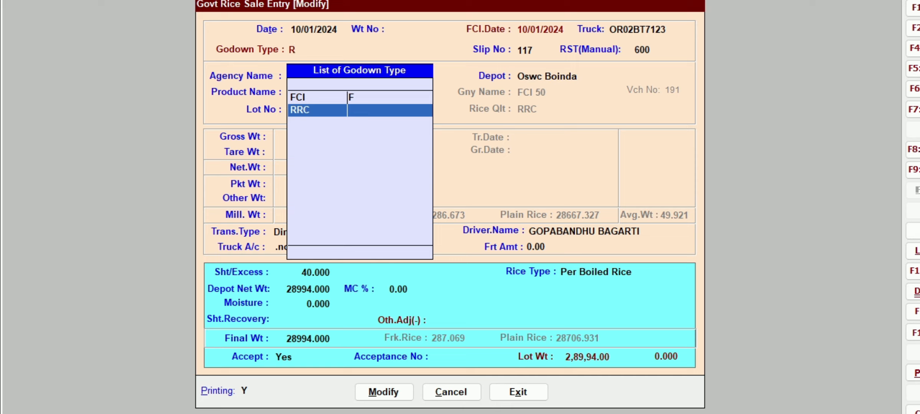
pyautogui.press('Up')
pyautogui.press('Down')
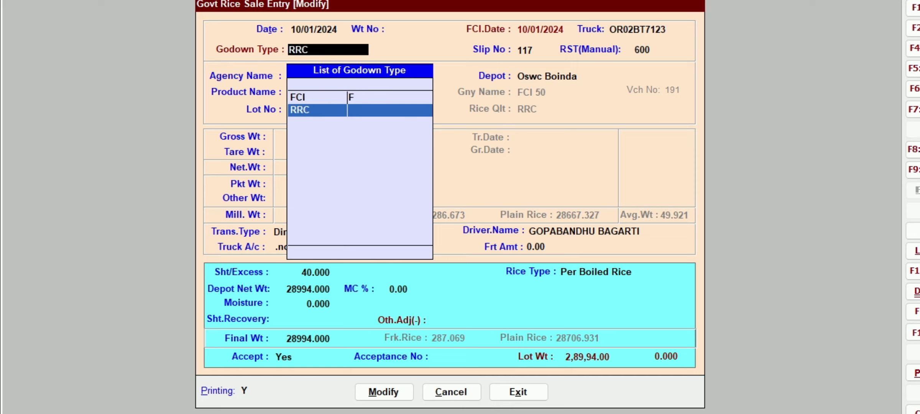
pyautogui.press('Return')
pyautogui.press('Return')
pyautogui.press('Return')
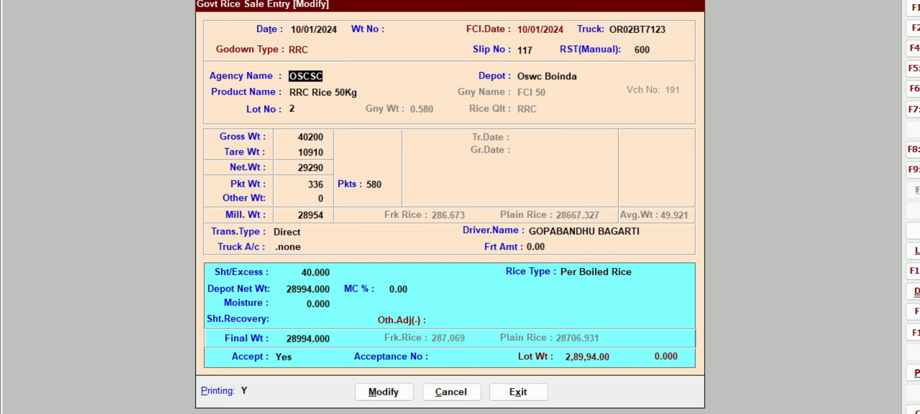
# Keep OSCSC as the agency and choose Oswc Boinda as the depot from the depot list.
pyautogui.press('Return')
pyautogui.write('D')
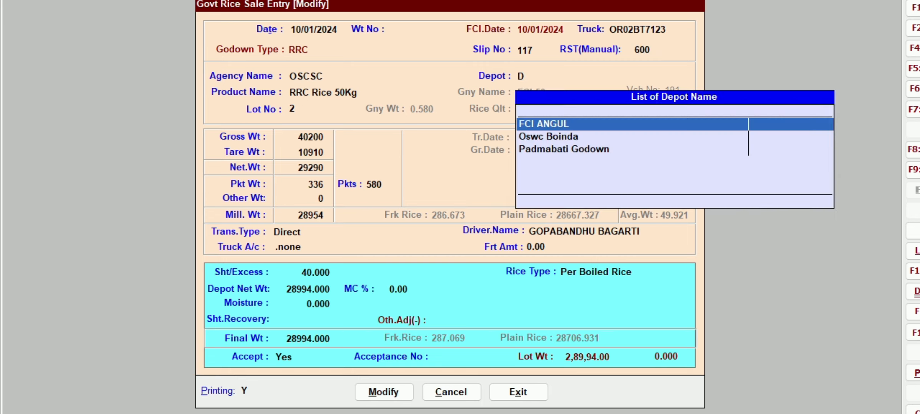
pyautogui.press('Down')
pyautogui.press('Up')
pyautogui.press('Down')
pyautogui.press('Down')
pyautogui.press('Up')
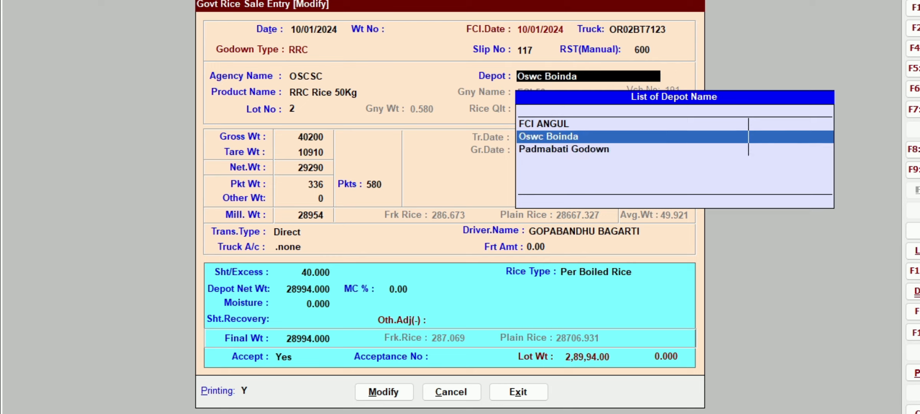
pyautogui.press('Return')
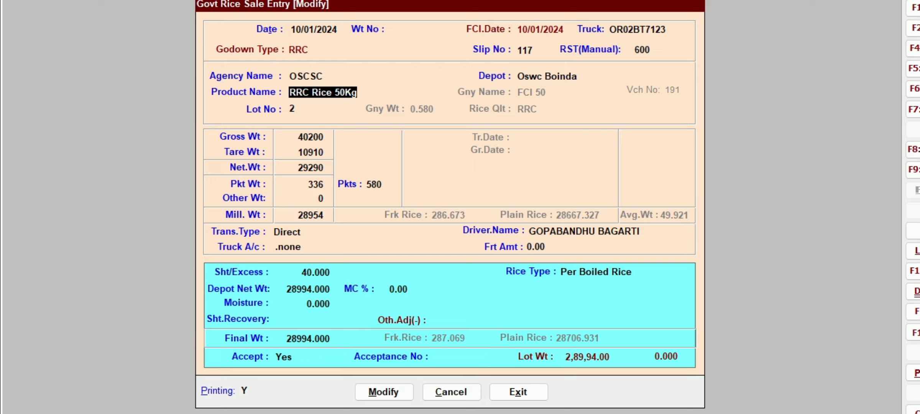
# Look at the item quality setup of the product RRC Rice 50Kg and return to the rice sale entry.
pyautogui.press('Return')
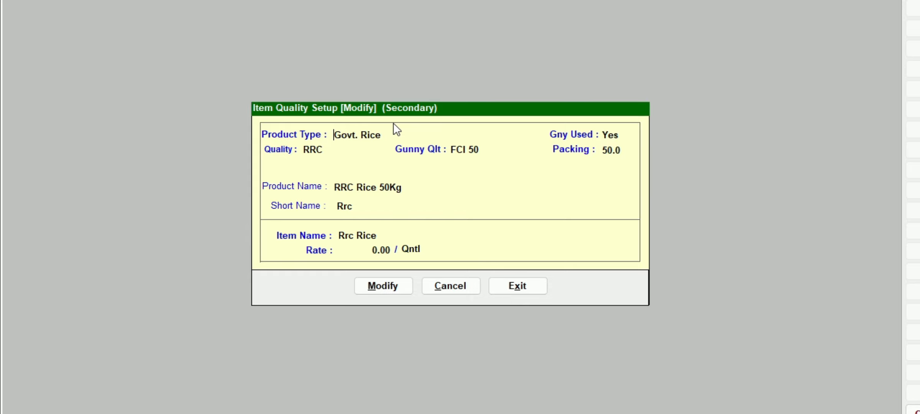
pyautogui.press('Escape')
pyautogui.press('y')
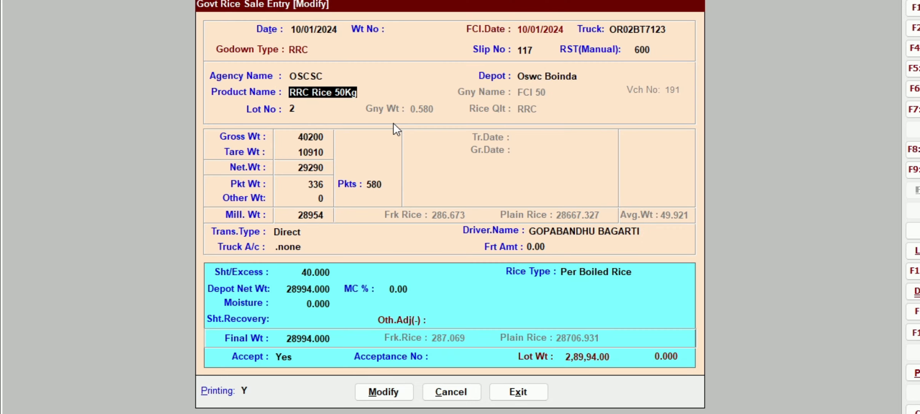
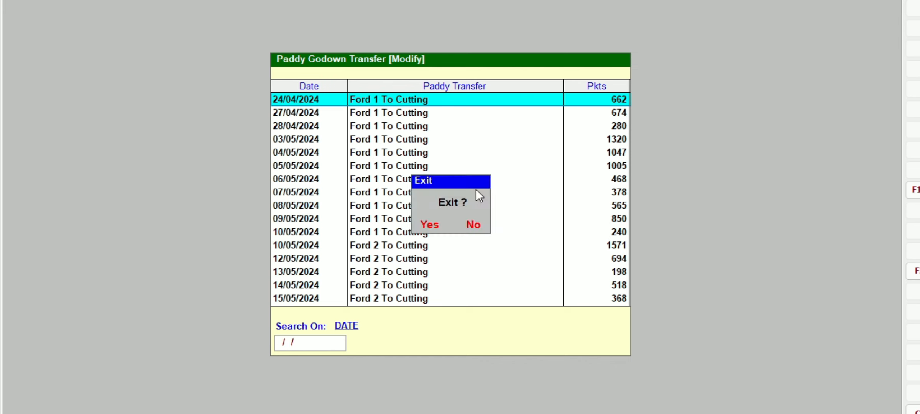
# Exit the Paddy Godown Transfer modification list and switch to the ledger and report commands.
pyautogui.press('Return')
pyautogui.press('Escape')
pyautogui.press('Right')
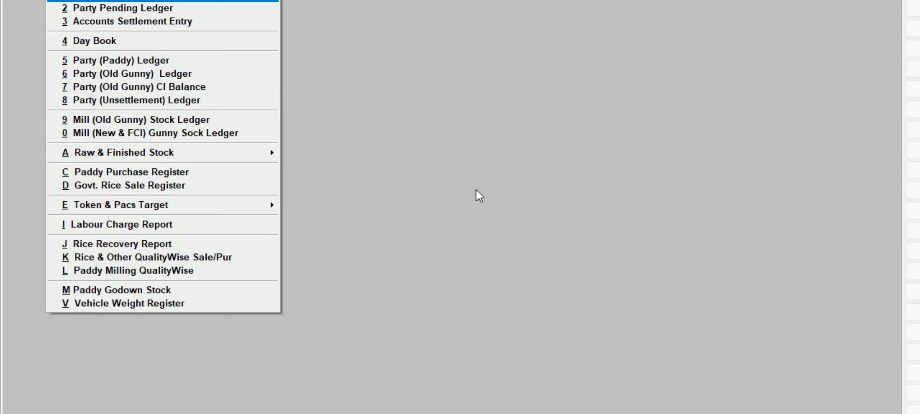
# Open Accounts Settlement Entry for modification, find voucher 0051, and open it.
pyautogui.press('Down')
pyautogui.press('Down')
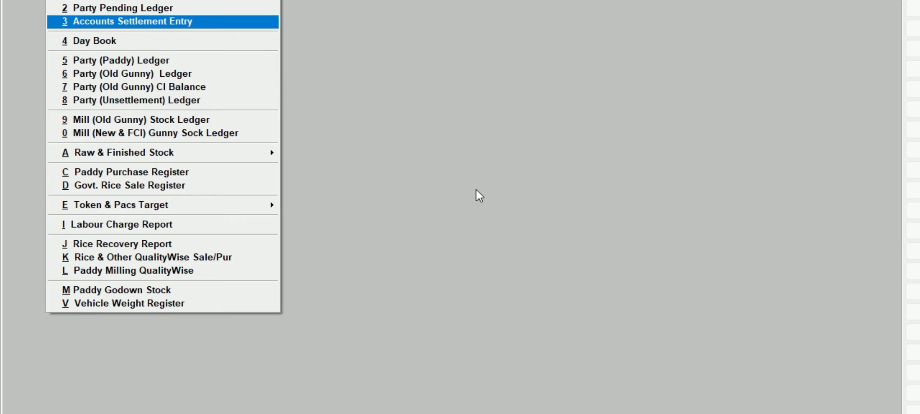
pyautogui.press('Return')
pyautogui.press('Tab')
pyautogui.press('Return')
pyautogui.write('0051')
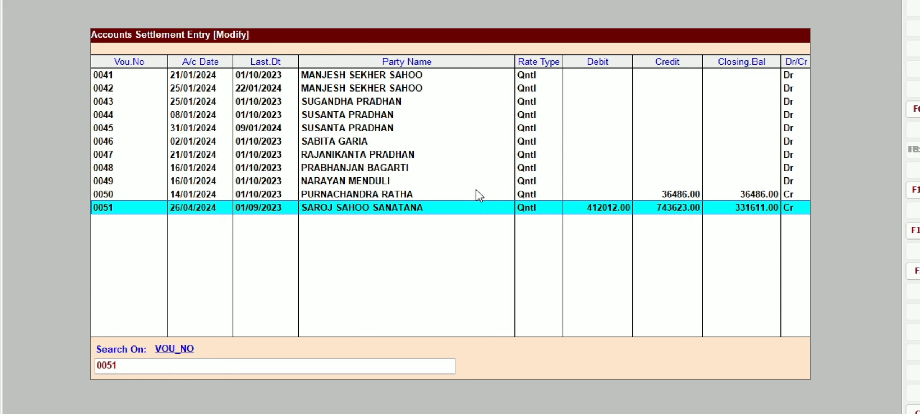
pyautogui.press('Return')
pyautogui.press('Return')
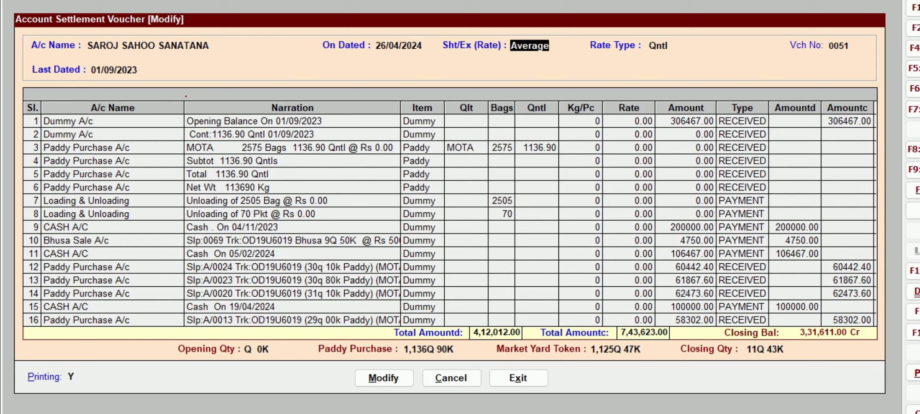
# Recheck the voucher header, keep Rate Type at Qntl, and enter the opening balance row.
pyautogui.press('Return')
pyautogui.press('Return')
pyautogui.press('Up')
pyautogui.press('Up')
pyautogui.press('Up')
pyautogui.press('Up')
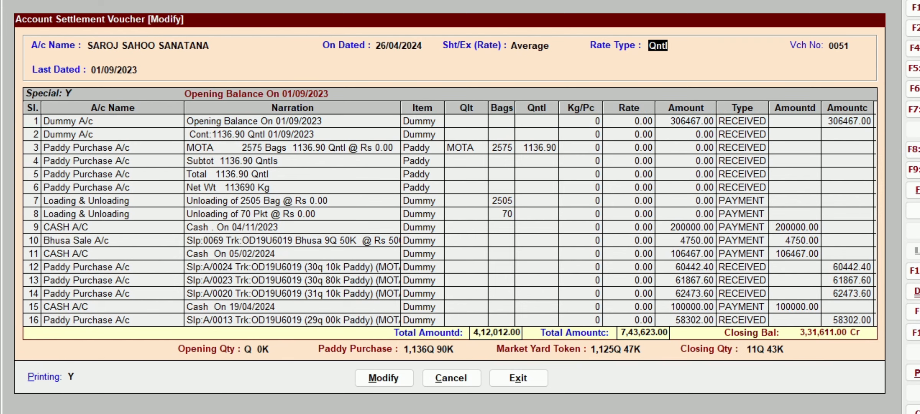
pyautogui.press('Return')
pyautogui.press('Return')
pyautogui.press('Return')
pyautogui.press('Return')
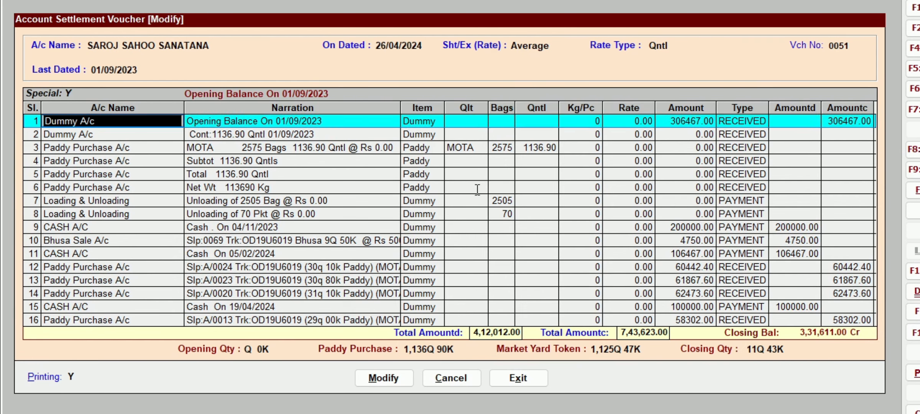
# Check the voucher rows down to the MOTA paddy purchase and return to the opening balance row.
pyautogui.press('Down')
pyautogui.press('Down')
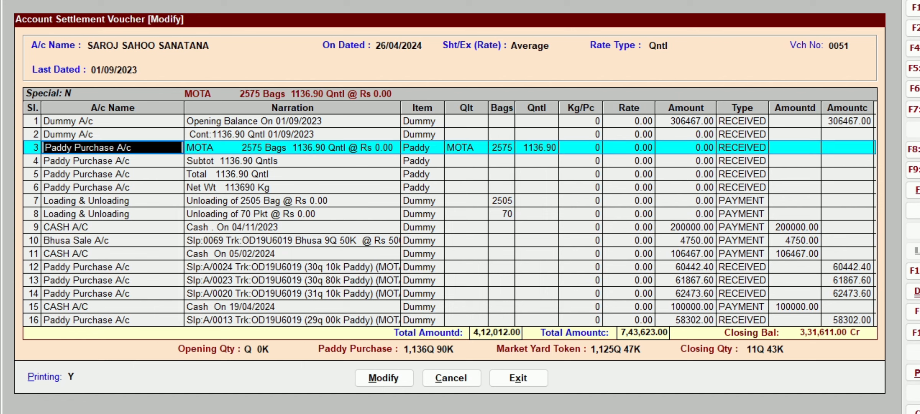
pyautogui.press('Up')
pyautogui.press('Up')
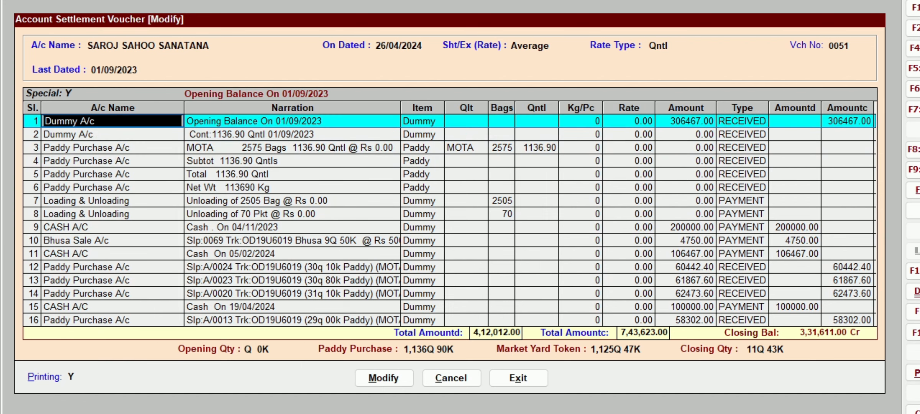
# Check the fields of the voucher's opening balance row and the contract row dated 01/09/2023.
pyautogui.press('Return')
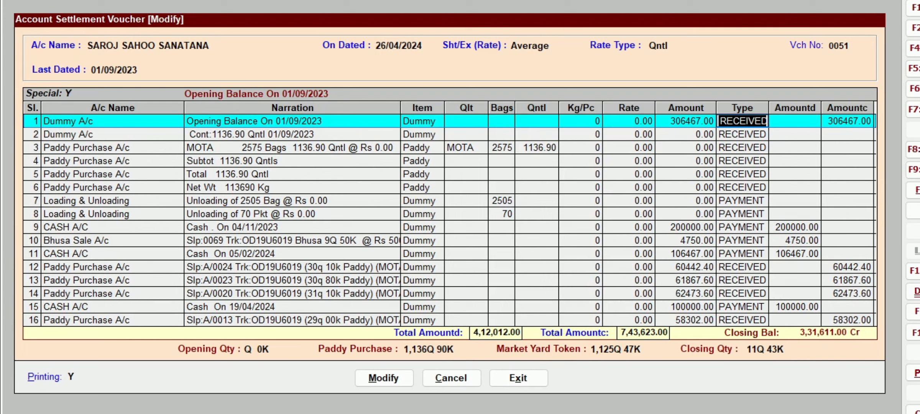
pyautogui.press('Return')
pyautogui.press('Return')
pyautogui.press('Return')
pyautogui.press('Return')
pyautogui.press('Return')
pyautogui.press('Return')
pyautogui.press('Return')
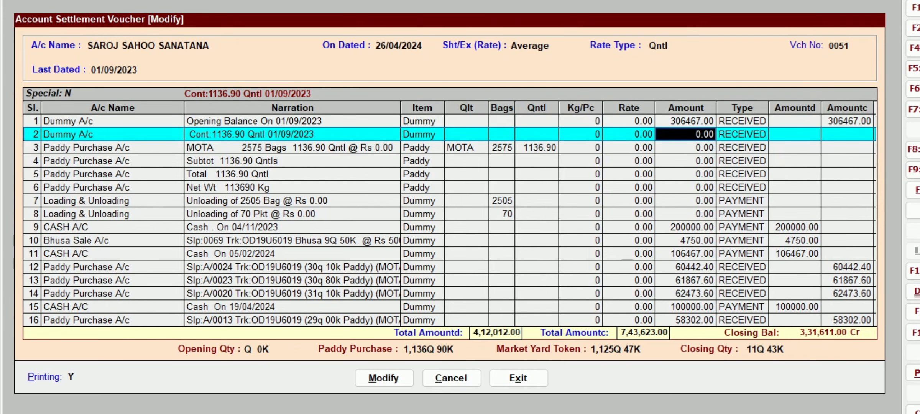
# Examine the MOTA paddy purchase row's quality, narration and remaining quantity and rate fields.
pyautogui.press('Return')
pyautogui.press('Return')
pyautogui.press('Return')
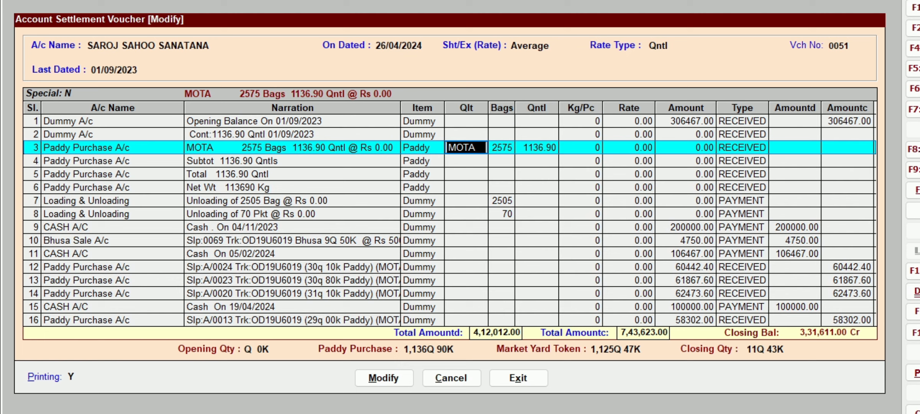
pyautogui.press('Left')
pyautogui.press('Left')
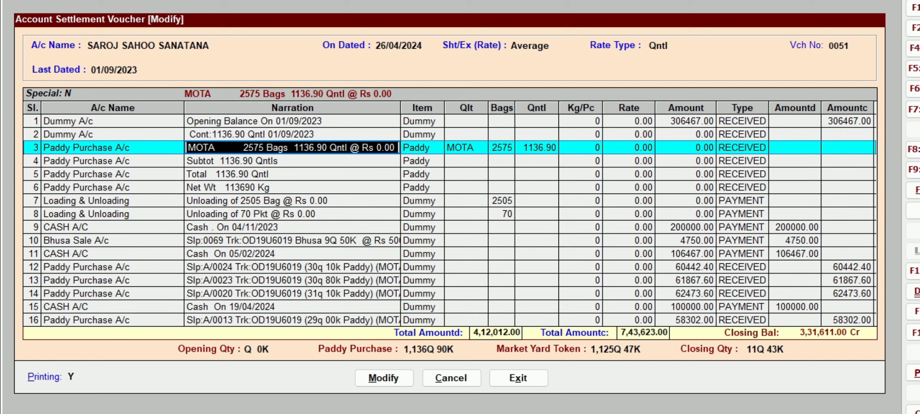
pyautogui.press('Return')
pyautogui.press('Return')
pyautogui.press('Return')
pyautogui.press('Return')
pyautogui.press('Return')
pyautogui.press('Return')
pyautogui.press('Return')
pyautogui.press('Return')
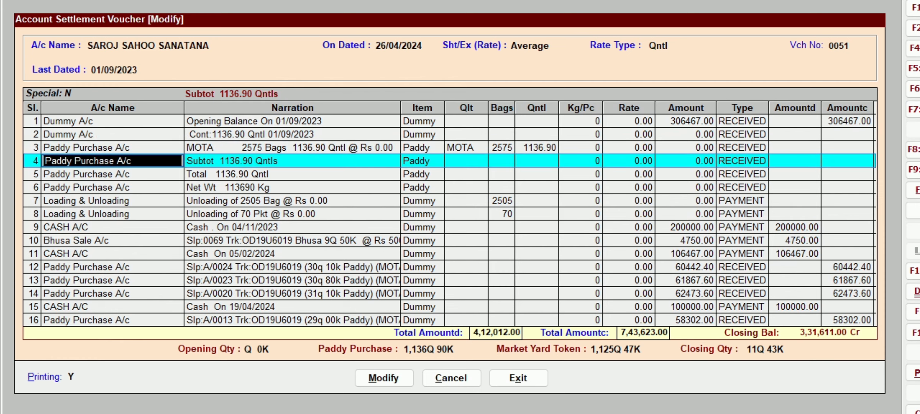
# Review the paddy subtotal, total and net weight rows and the two loading and unloading rows.
pyautogui.press('Return')
pyautogui.press('Return')
pyautogui.press('Return')
pyautogui.press('Return')
pyautogui.press('Return')
pyautogui.press('Return')
pyautogui.press('Return')
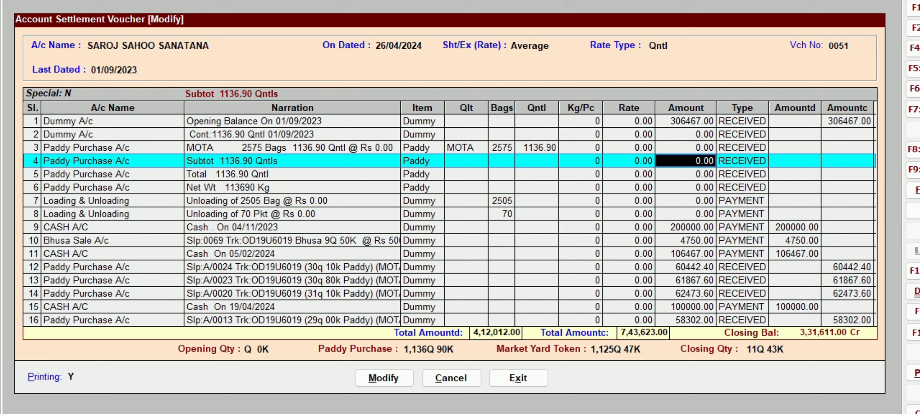
pyautogui.press('Return')
pyautogui.press('Return')
pyautogui.press('Return')
pyautogui.press('Return')
pyautogui.press('Return')
pyautogui.press('Down')
pyautogui.press('Down')
pyautogui.press('Down')
pyautogui.press('Down')
pyautogui.press('Down')
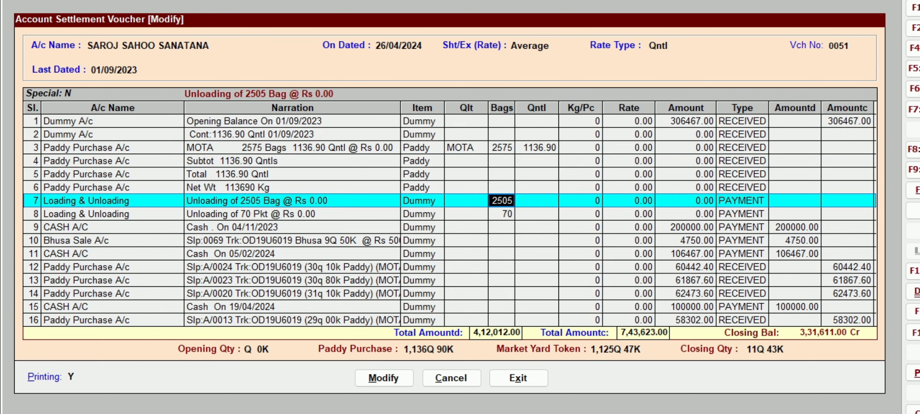
pyautogui.press('Up')
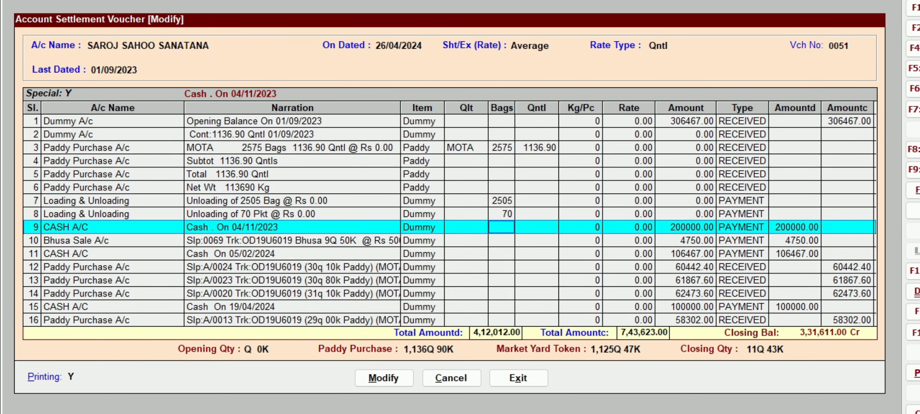
# Examine the 04/11/2023 cash row from its account name across to its payment type.
pyautogui.press('Home')
pyautogui.press('End')
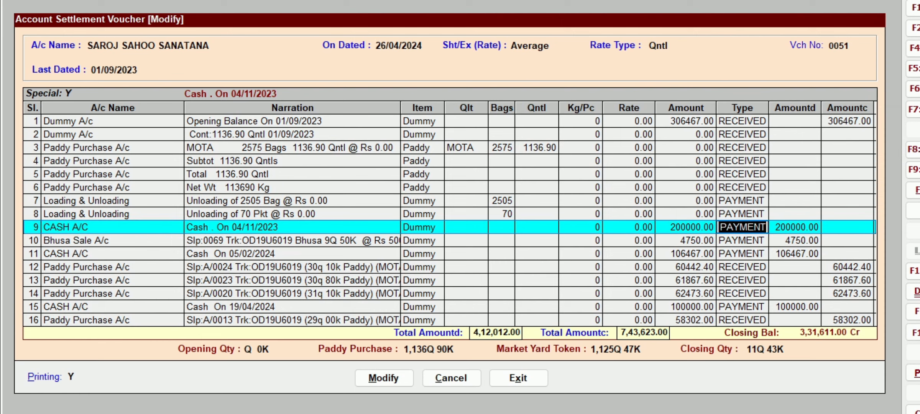
pyautogui.press('Home')
pyautogui.press('End')
pyautogui.press('Home')
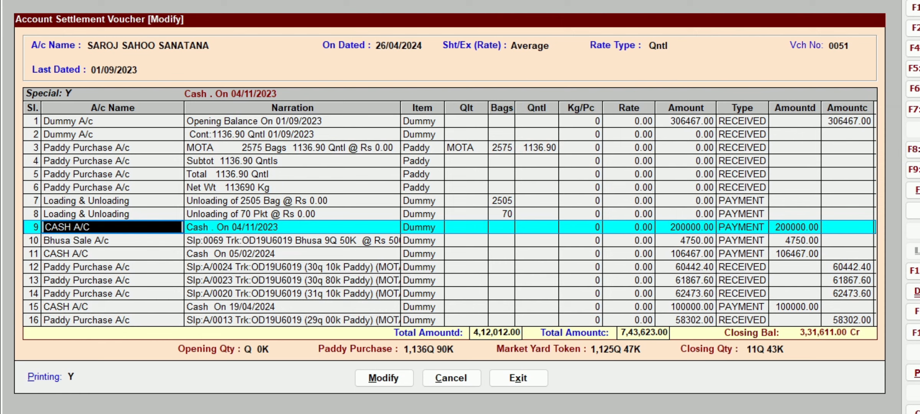
pyautogui.press('End')
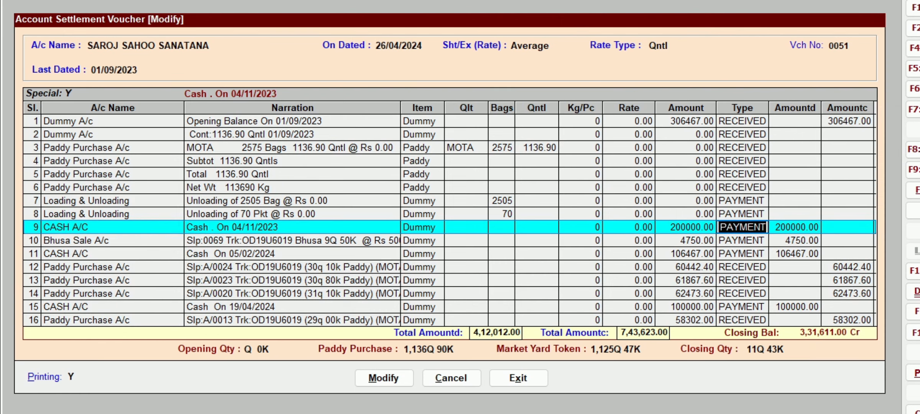
# Check the Bhusa sale row and the 05/02/2024 cash row, comparing account name with type.
pyautogui.press('Down')
pyautogui.press('Home')
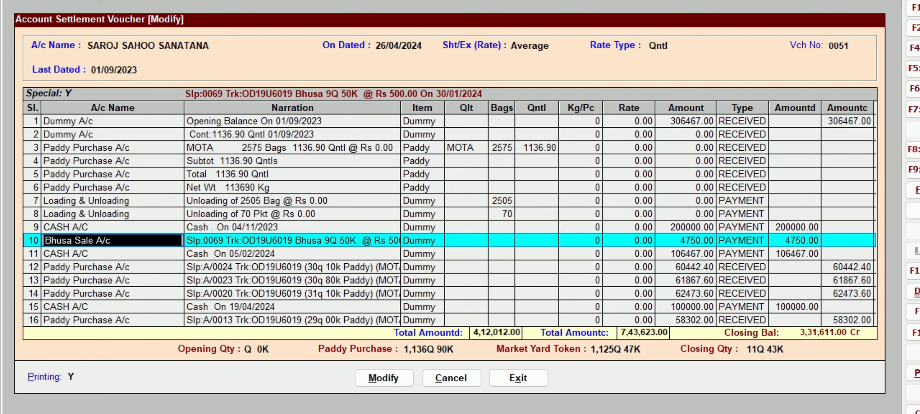
pyautogui.press('End')
pyautogui.press('Down')
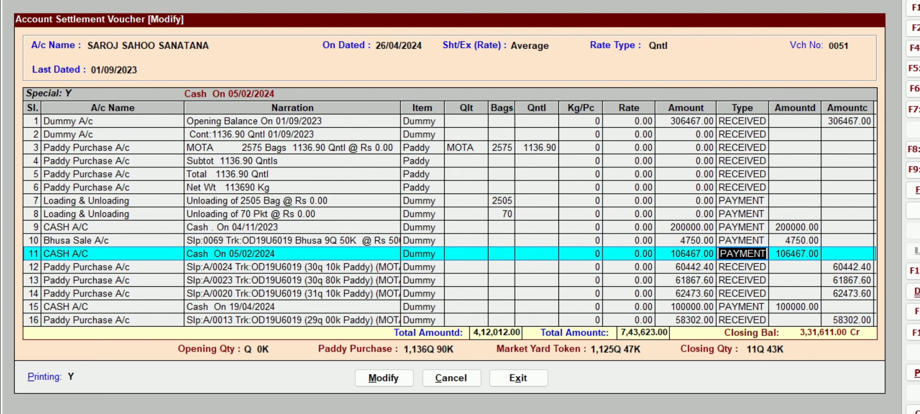
pyautogui.press('Home')
pyautogui.press('End')
pyautogui.press('Down')
# Examine the paddy purchase row for slip A/0024, comparing its account name with its type.
pyautogui.click(113, 268)
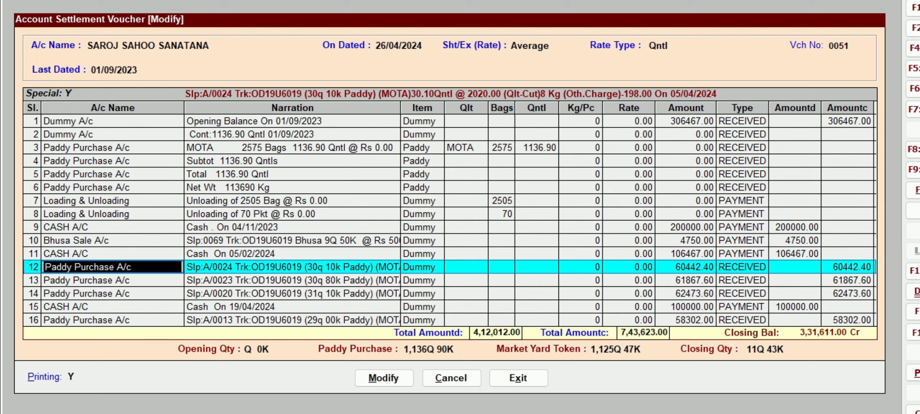
pyautogui.click(743, 267)
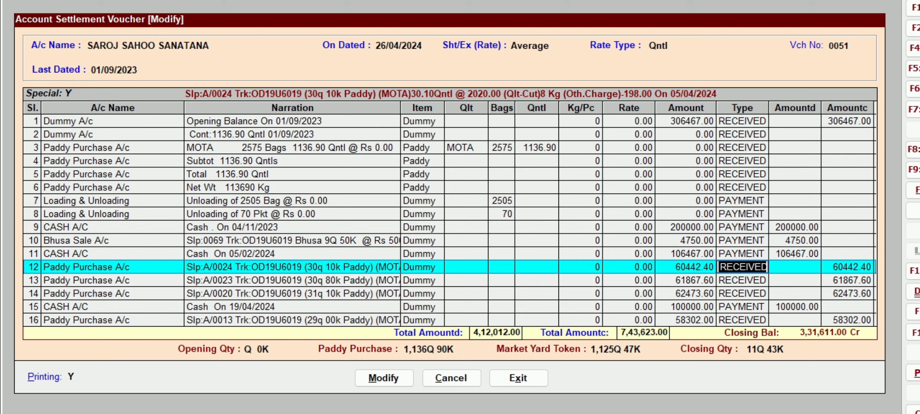
pyautogui.click(113, 267)
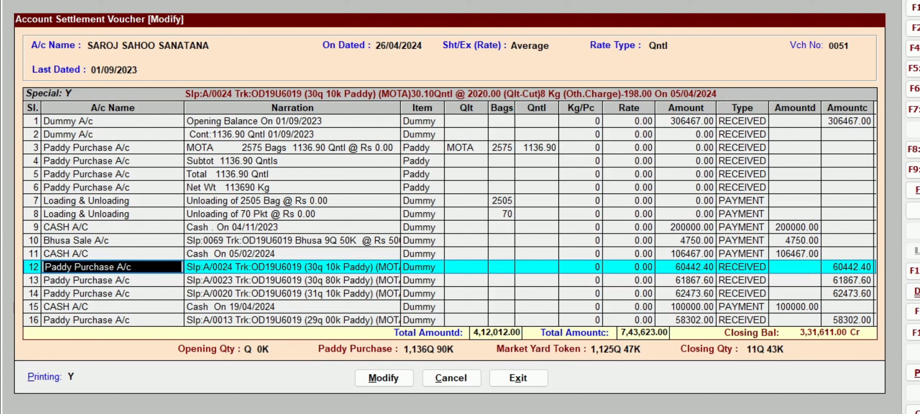
pyautogui.click(743, 267)
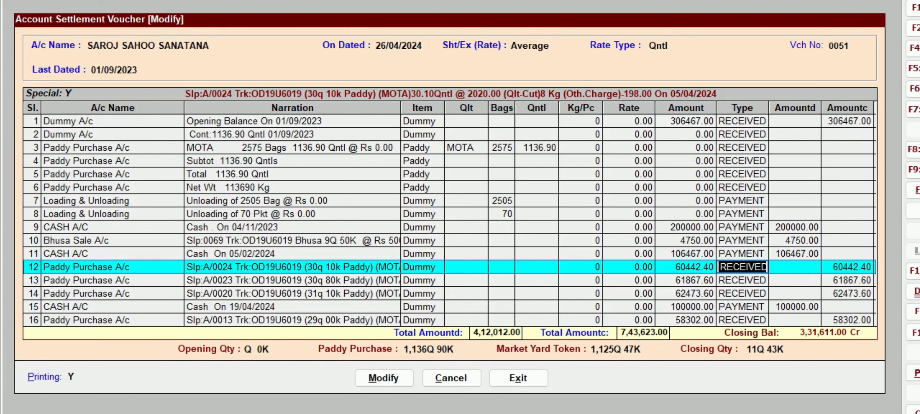
pyautogui.click(113, 267)
pyautogui.click(743, 267)
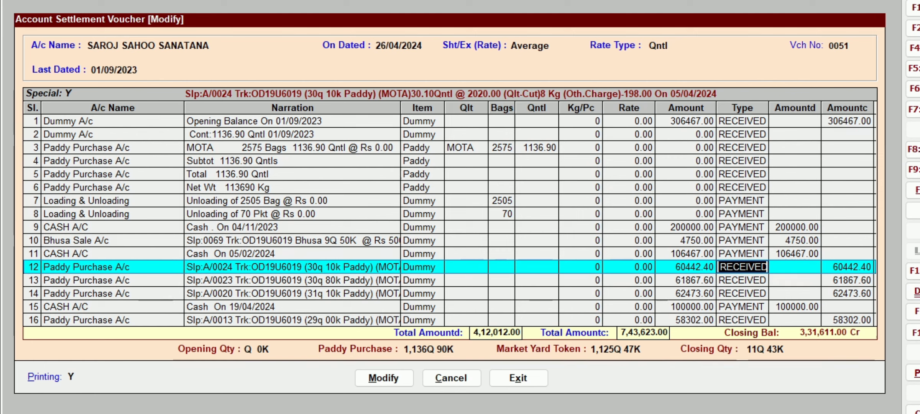
# Review the remaining paddy slip and cash rows, the Old Gunny Sales row, and the Token (PM-TL) row.
pyautogui.press('Down')
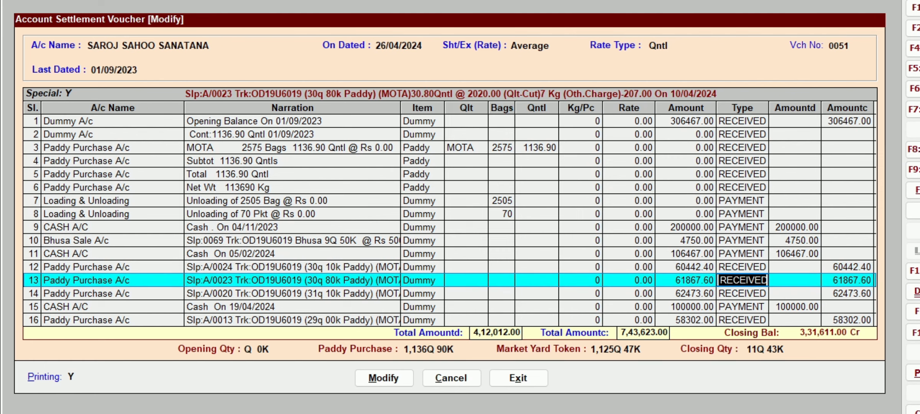
pyautogui.press('Down')
pyautogui.press('Down')
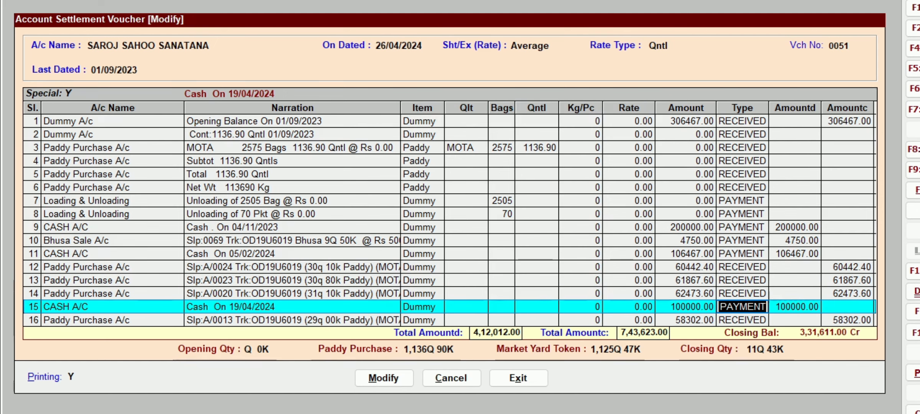
pyautogui.press('Down')
pyautogui.press('Down')
pyautogui.press('Down')
pyautogui.press('Down')
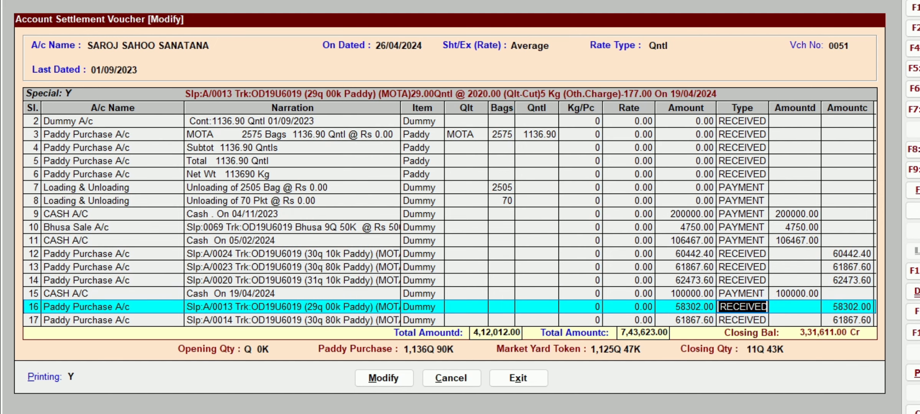
pyautogui.press('Down')
pyautogui.press('Down')
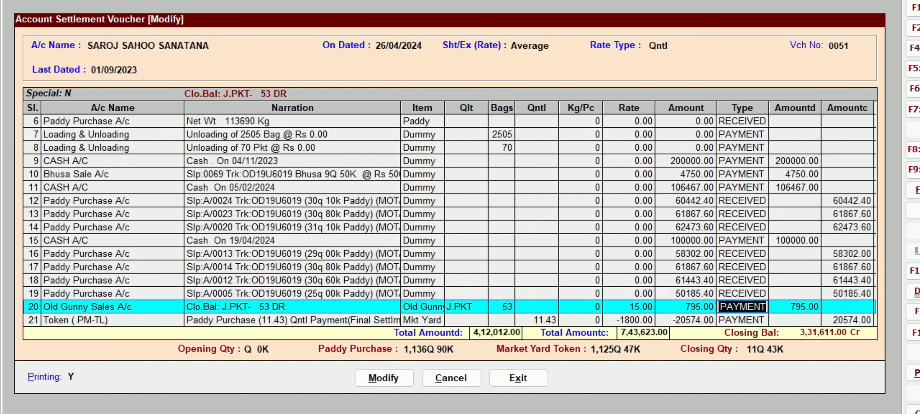
pyautogui.press('Up')
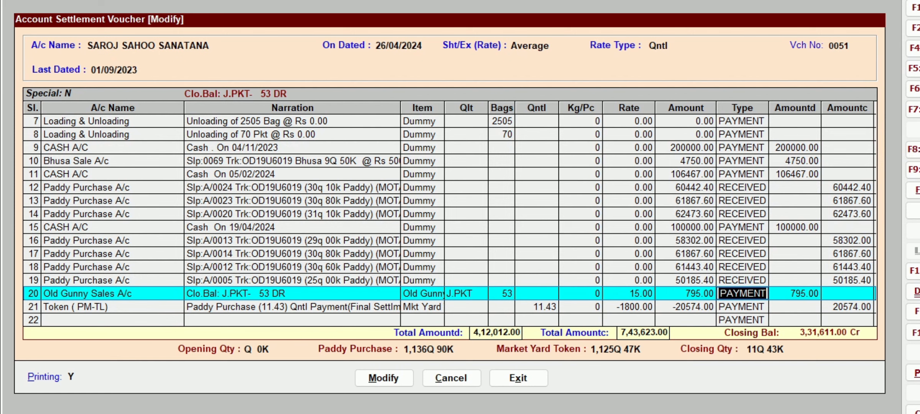
pyautogui.press('Down')
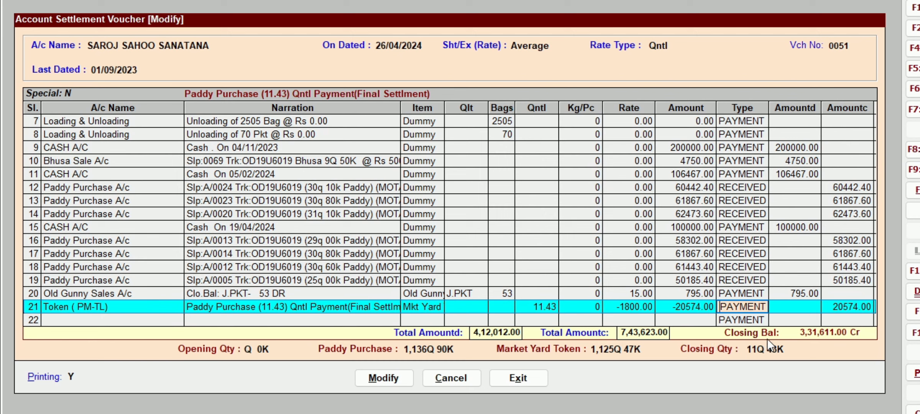
# Check the final settlement narration and the quintal quantity in the Token (PM-TL) row.
pyautogui.hotkey('shift', 'Tab')
pyautogui.hotkey('shift', 'Tab')
pyautogui.hotkey('shift', 'Tab')
pyautogui.hotkey('shift', 'Tab')
pyautogui.hotkey('shift', 'Tab')
pyautogui.hotkey('shift', 'Tab')
pyautogui.hotkey('shift', 'Tab')
pyautogui.hotkey('shift', 'Tab')
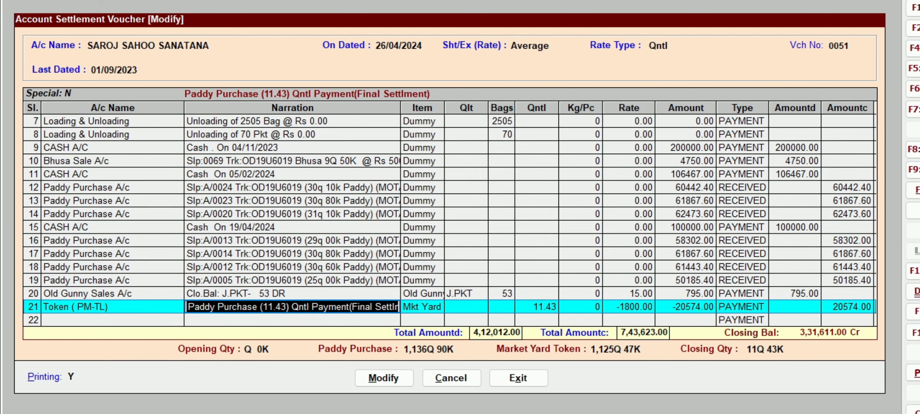
pyautogui.press('Tab')
pyautogui.press('Tab')
pyautogui.press('Tab')
pyautogui.press('Tab')
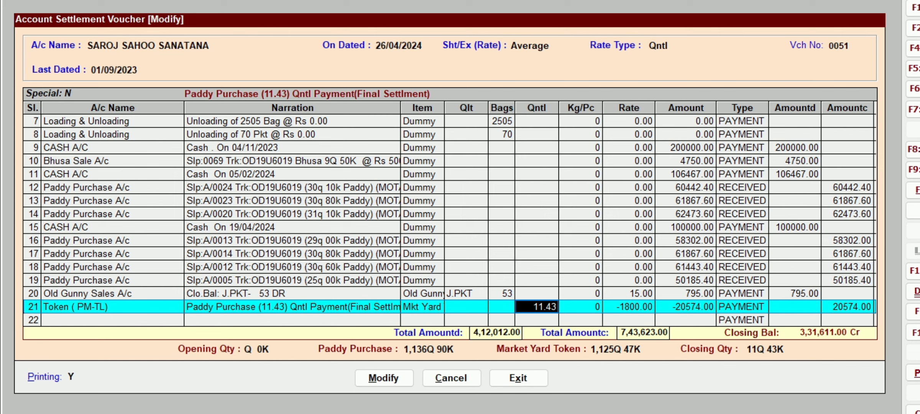
# Calculate 1136.9-1125.47 in the calculator to verify the closing quantity, and close the calculator.
pyautogui.click(916, 411)
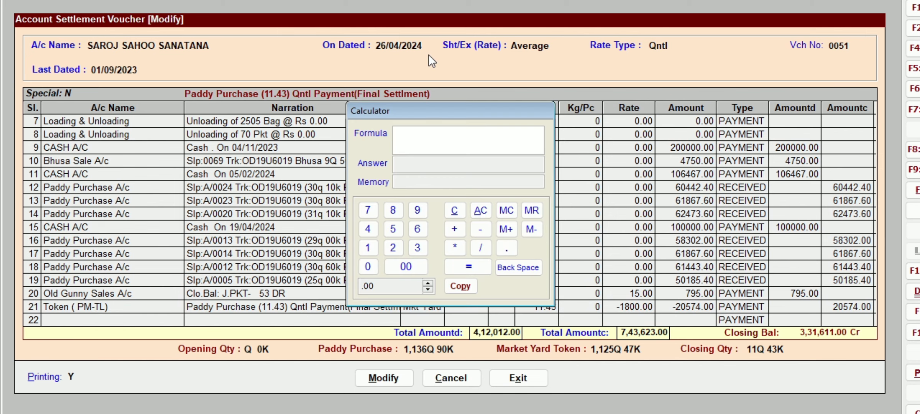
pyautogui.write('1136.9')
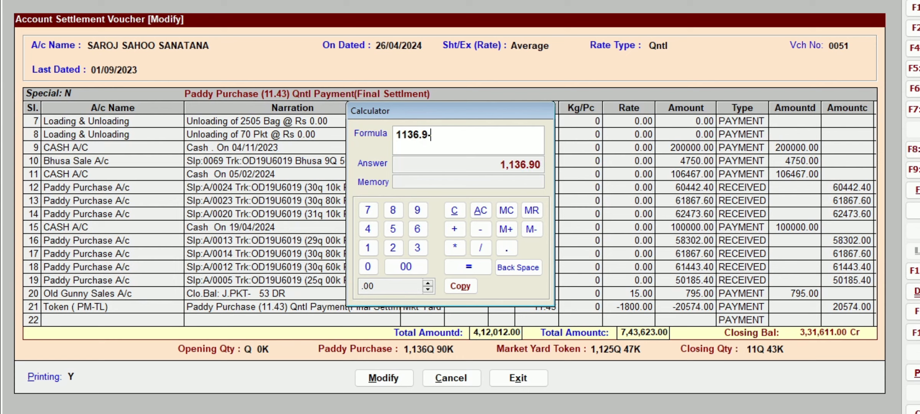
pyautogui.write('-1125.47')
pyautogui.press('Return')
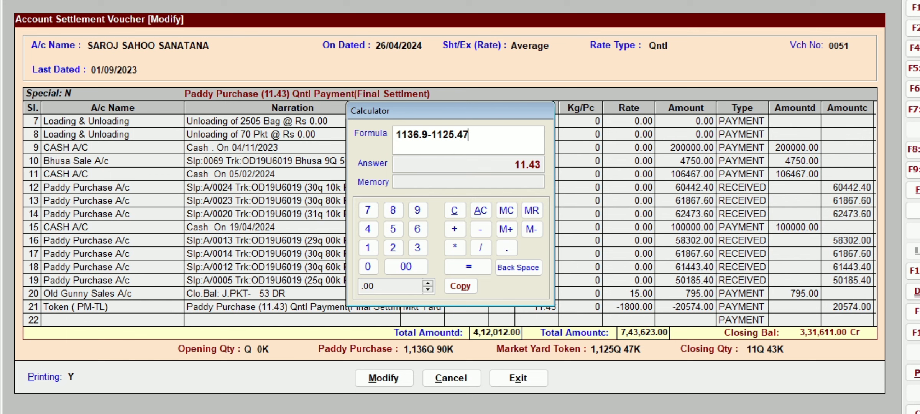
pyautogui.press('Escape')
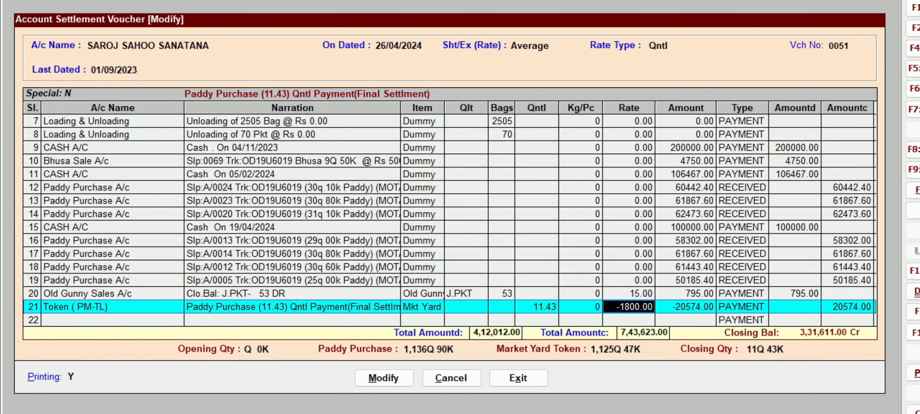
# Try to set the Token (PM-TL) row's rate to -2000, discard the entry, and leave the voucher.
pyautogui.write('-2000')
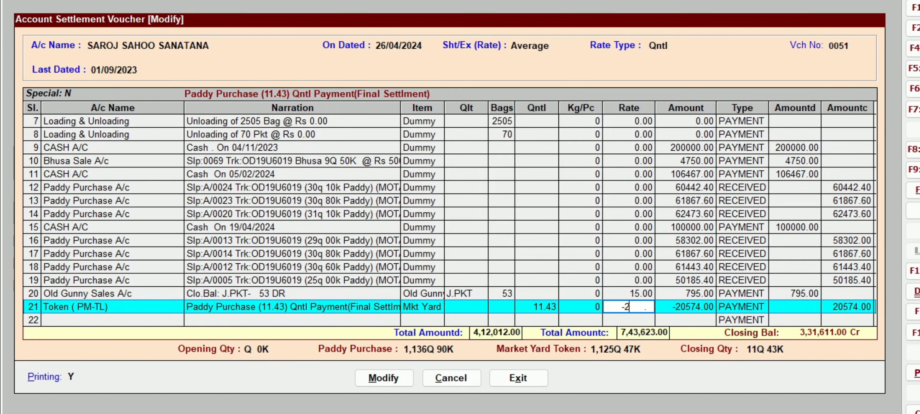
pyautogui.press('BackSpace')
pyautogui.press('BackSpace')
pyautogui.press('BackSpace')
pyautogui.press('Escape')
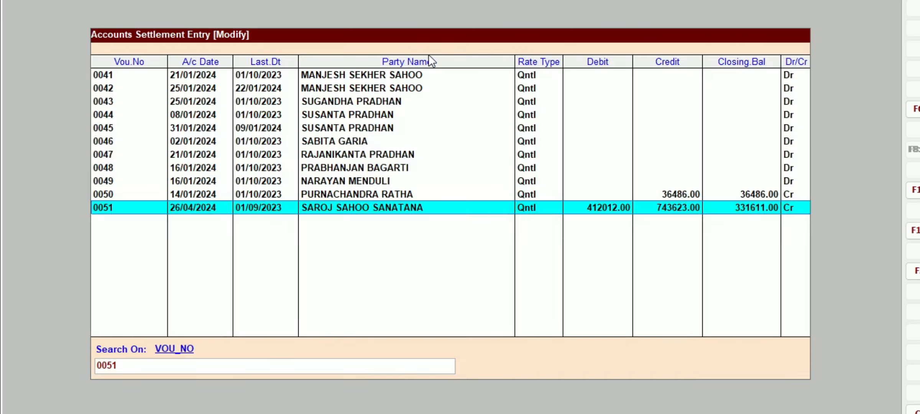
# Reopen settlement voucher 0051 from the modification list and bring up its invoice printing options.
pyautogui.press('Return')
pyautogui.press('Return')
pyautogui.press('Return')
pyautogui.hotkey('alt', 'p')
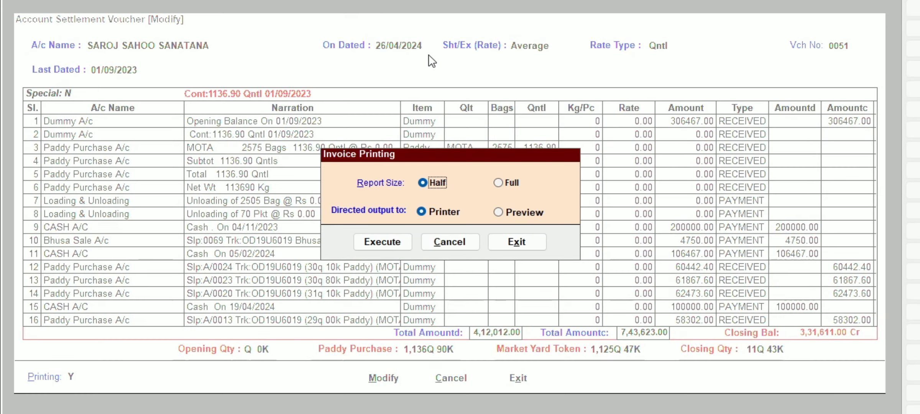
# Keep the report size at Half, direct the output to Preview, and generate the voucher report.
pyautogui.press('Return')
pyautogui.press('Return')
pyautogui.press('Return')
pyautogui.press('Escape')
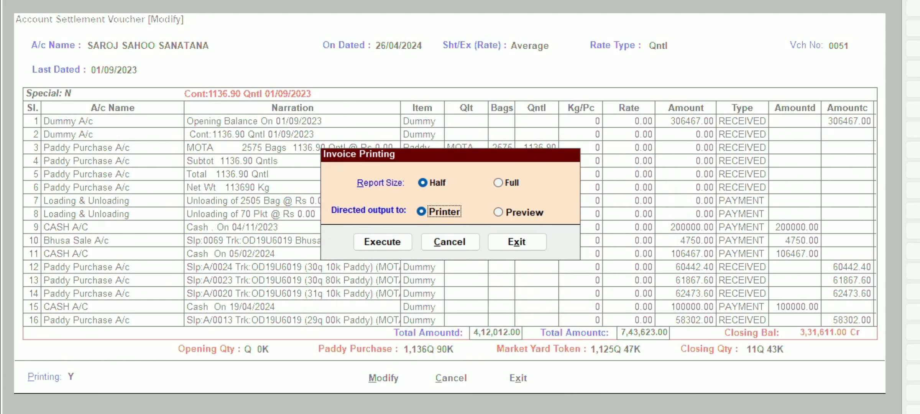
pyautogui.press('Right')
pyautogui.press('Return')
pyautogui.press('Return')
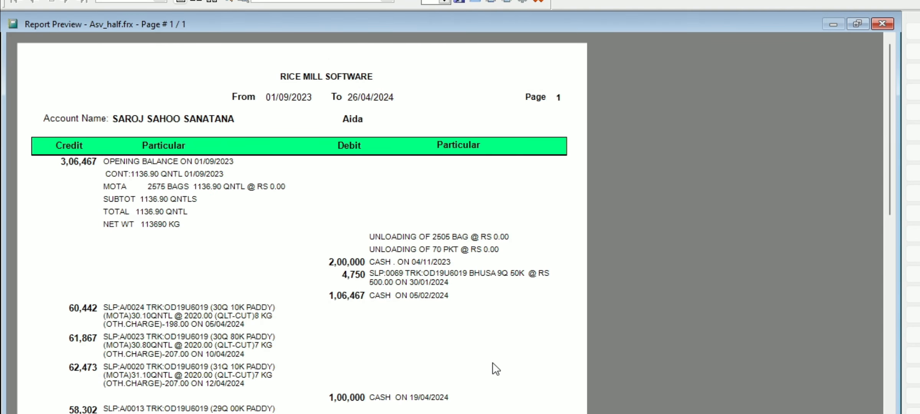
# Read through the settlement voucher report down to its closing balance and quantity summary, and close the preview.
pyautogui.scroll(-3, 389, 324)
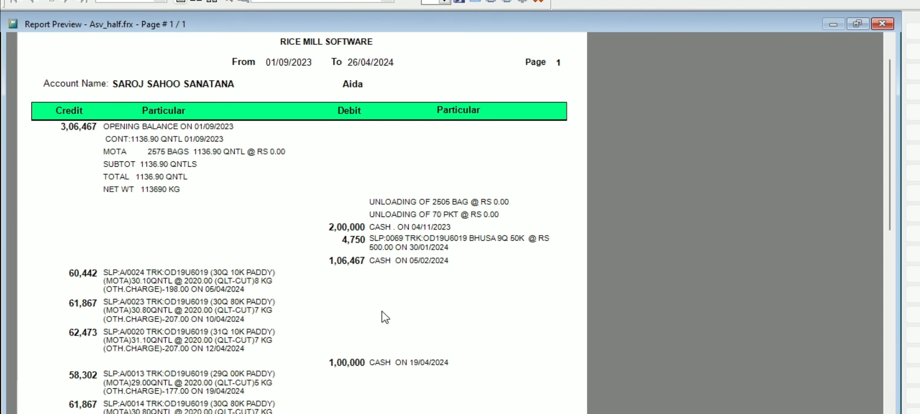
pyautogui.scroll(-3, 385, 318)
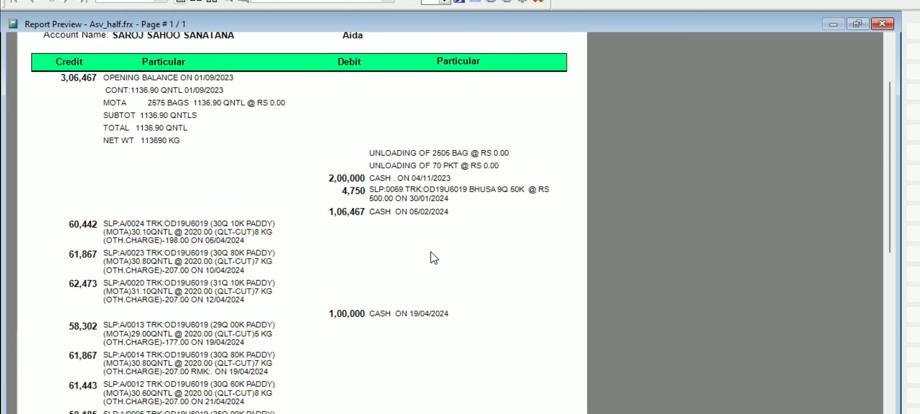
pyautogui.scroll(-1, 433, 258)
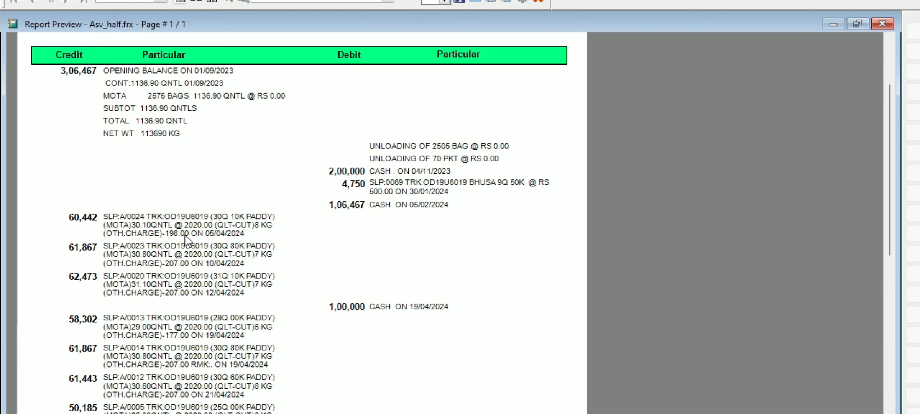
pyautogui.scroll(-5, 397, 296)
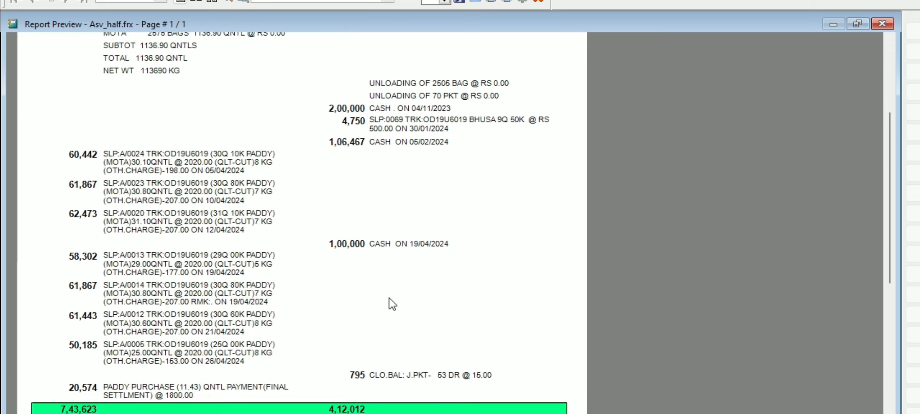
pyautogui.scroll(-2, 392, 303)
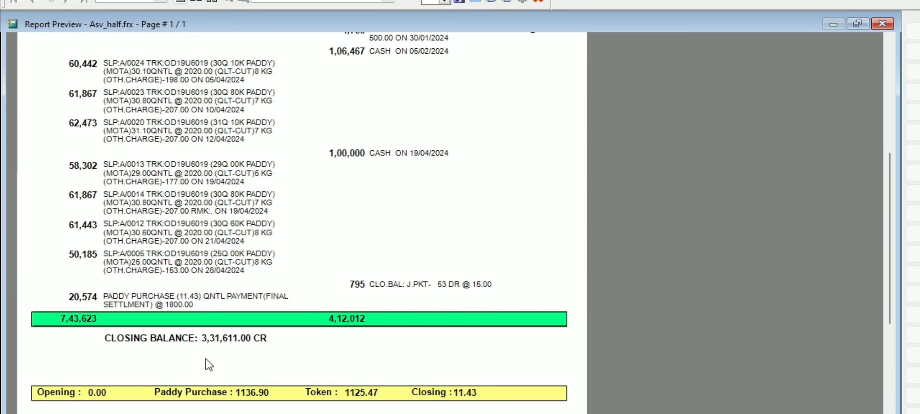
pyautogui.scroll(-2, 266, 267)
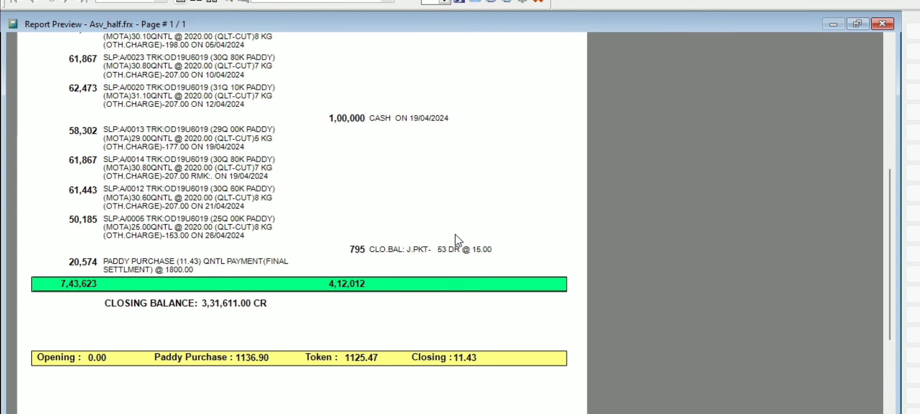
pyautogui.press('Escape')
pyautogui.click(445, 301)
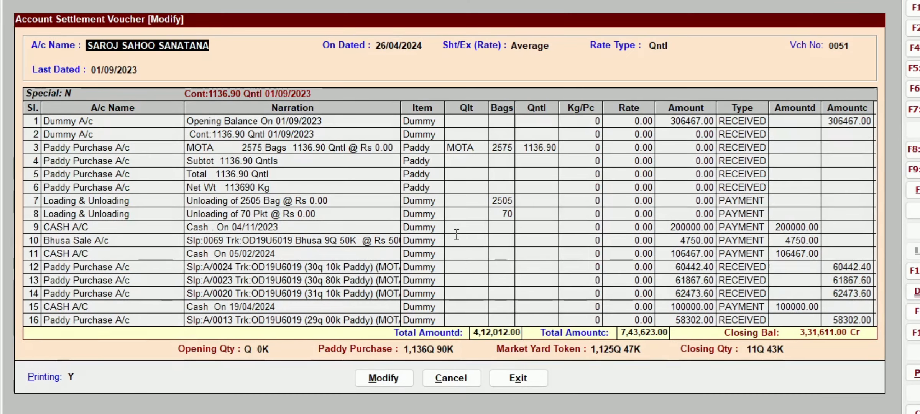
# Look through the rows of settlement voucher 0051 to the end and return to the Old Gunny Sales A/c row.
pyautogui.press('Down')
pyautogui.press('Down')
pyautogui.press('Down')
pyautogui.press('Down')
pyautogui.press('Down')
pyautogui.press('Down')
pyautogui.press('Down')
pyautogui.press('Down')
pyautogui.press('Down')
pyautogui.press('Down')
pyautogui.press('Down')
pyautogui.press('Down')
pyautogui.press('Down')
pyautogui.press('Down')
pyautogui.press('Down')
pyautogui.press('Down')
pyautogui.press('Down')
pyautogui.press('Down')
pyautogui.press('Down')
pyautogui.press('Down')
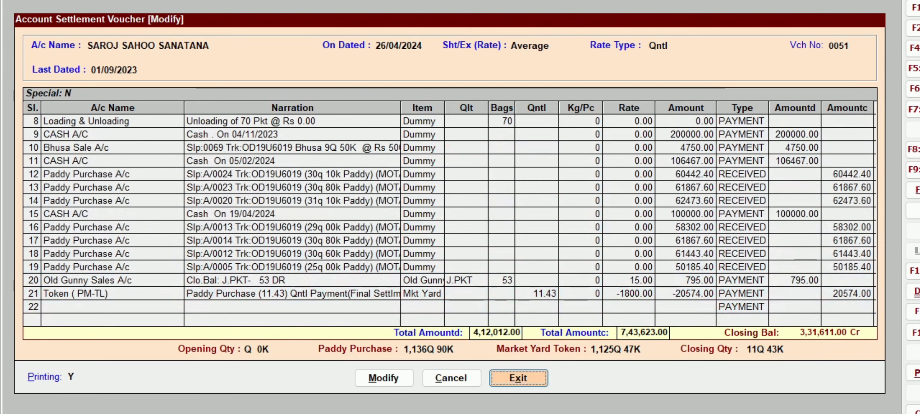
pyautogui.press('Up')
pyautogui.press('Up')
pyautogui.press('Up')
pyautogui.press('Up')
pyautogui.press('Up')
pyautogui.press('Up')
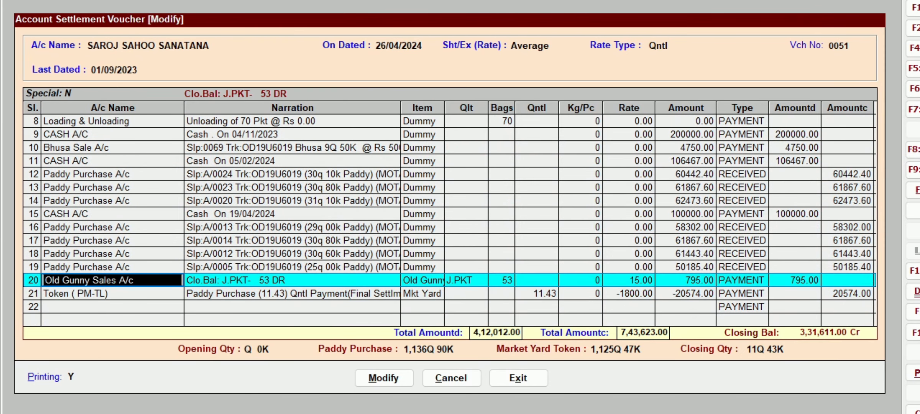
# Step through the Old Gunny Sales A/c row's bags, rate and amount fields and on into the Token (PM-TL) row.
pyautogui.press('Return')
pyautogui.press('Return')
pyautogui.press('Return')
pyautogui.press('Return')
pyautogui.press('Return')
pyautogui.press('Return')
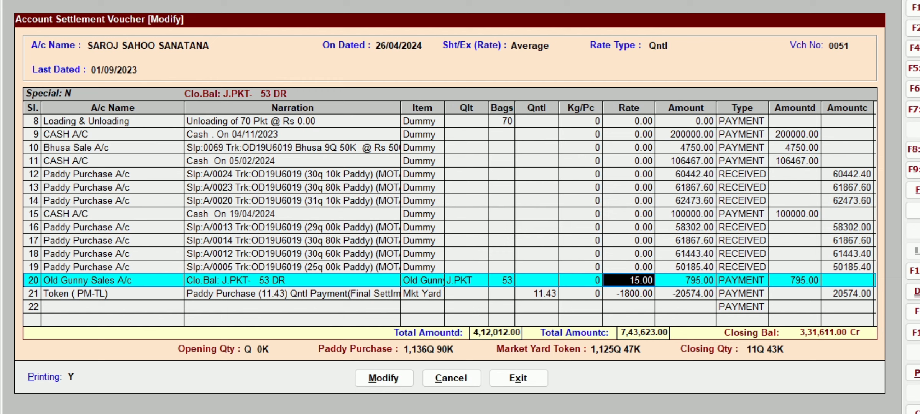
pyautogui.press('Return')
pyautogui.press('Return')
pyautogui.press('Return')
pyautogui.press('Return')
pyautogui.press('Return')
pyautogui.press('Return')
pyautogui.press('Return')
pyautogui.press('Return')
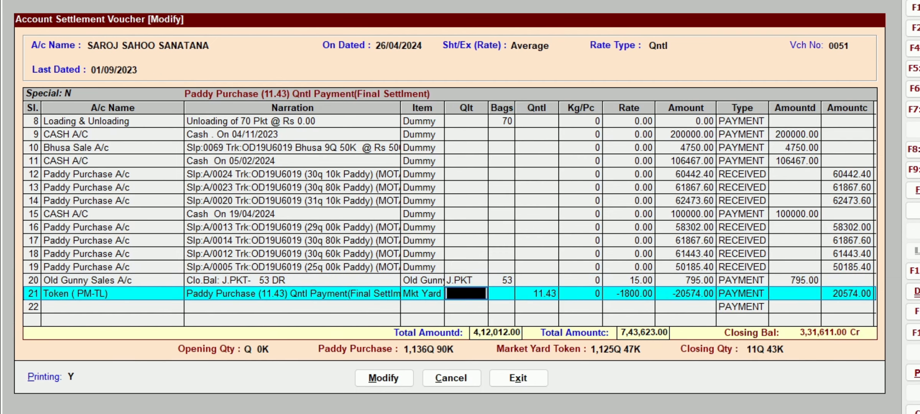
# Leave settlement voucher 0051 without saving and exit the Accounts Settlement Entry modification list.
pyautogui.press('Escape')
pyautogui.press('Return')
pyautogui.press('Escape')
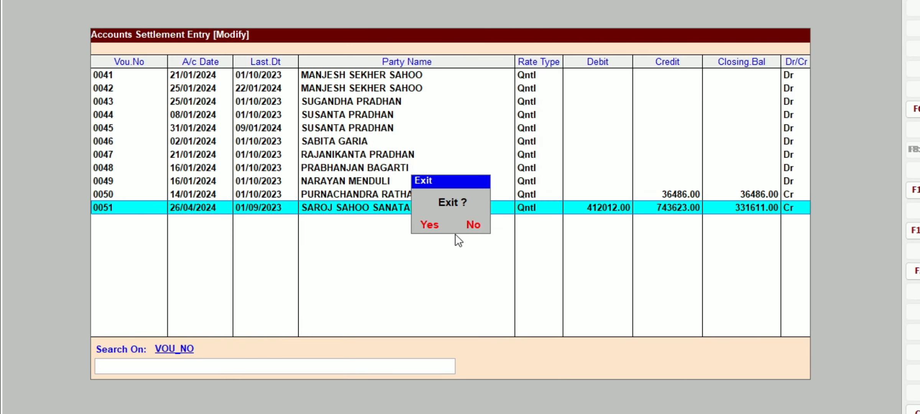
pyautogui.press('Return')
pyautogui.press('Up')
pyautogui.press('Return')
pyautogui.write('SA')
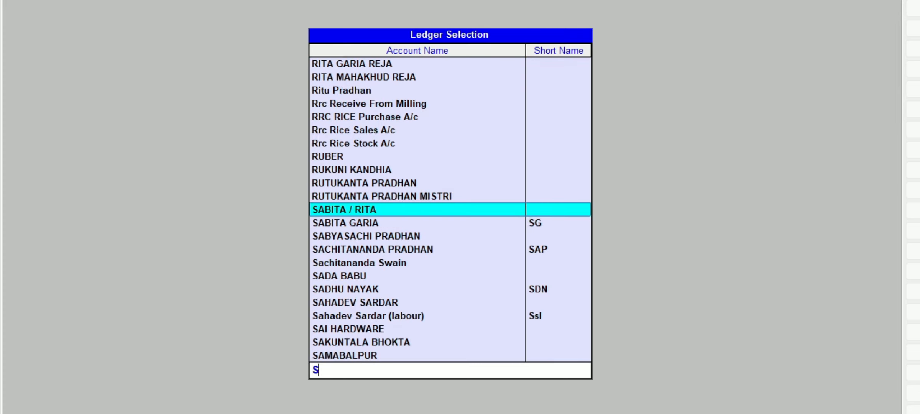
pyautogui.press('BackSpace')
pyautogui.press('BackSpace')
pyautogui.press('Escape')
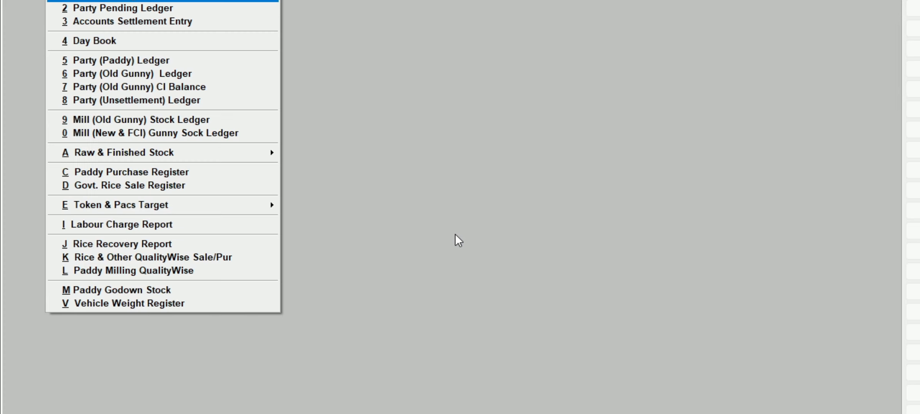
# Find the settlement party's account in the ledger selection and open its detailed ledger.
pyautogui.press('Return')
pyautogui.write('S')
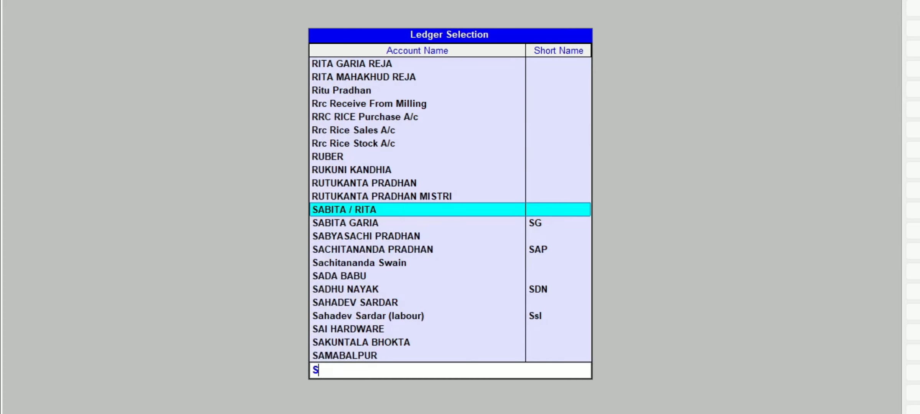
pyautogui.write('aroj')
pyautogui.press('Down')
pyautogui.press('Down')
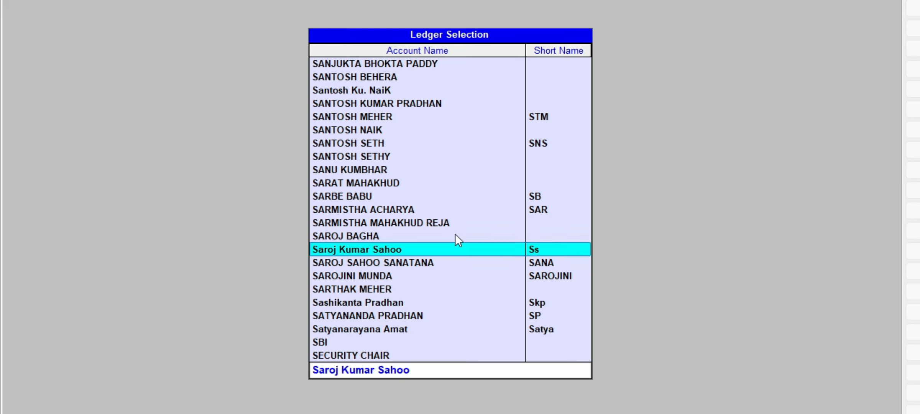
pyautogui.press('Return')
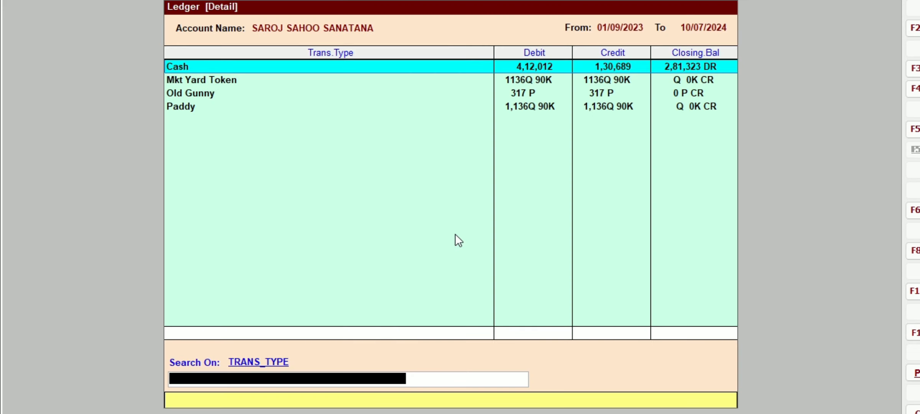
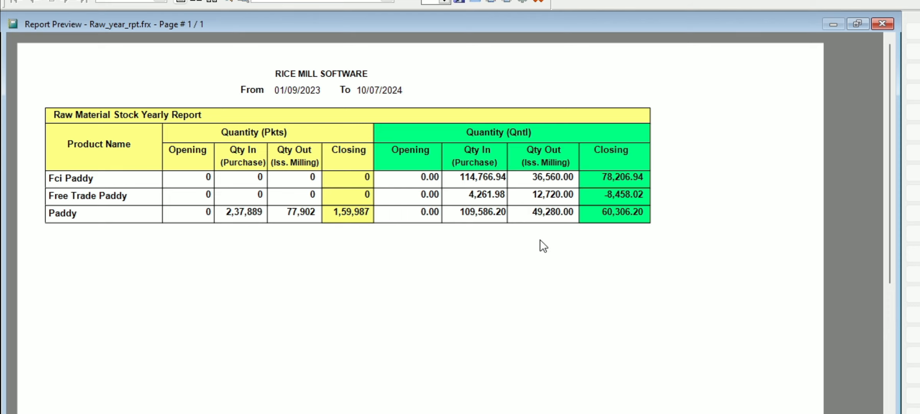
# Examine the Raw Material Stock Yearly Report and leave the report.
pyautogui.scroll(-3, 540, 244)
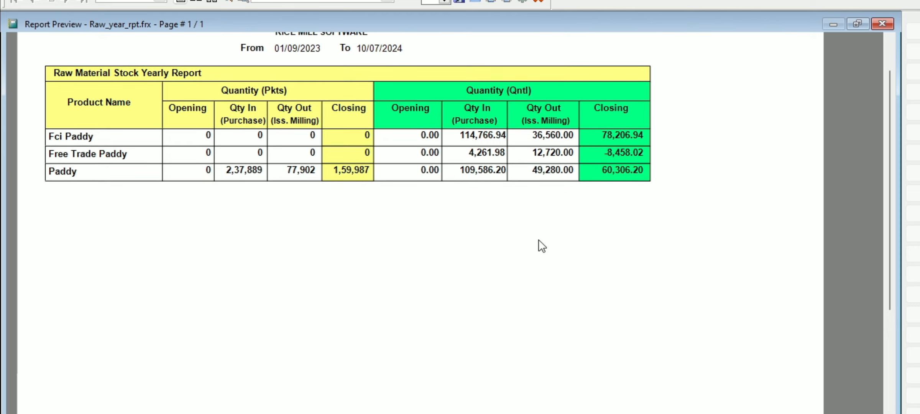
pyautogui.press('Escape')
pyautogui.press('Escape')
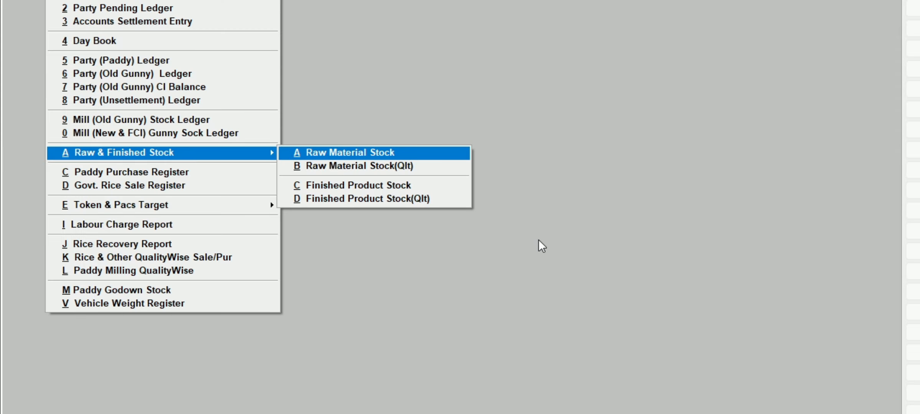
# Generate the Finished Product Stock yearly report as a preview, keeping its default options.
pyautogui.press('Down')
pyautogui.press('Down')
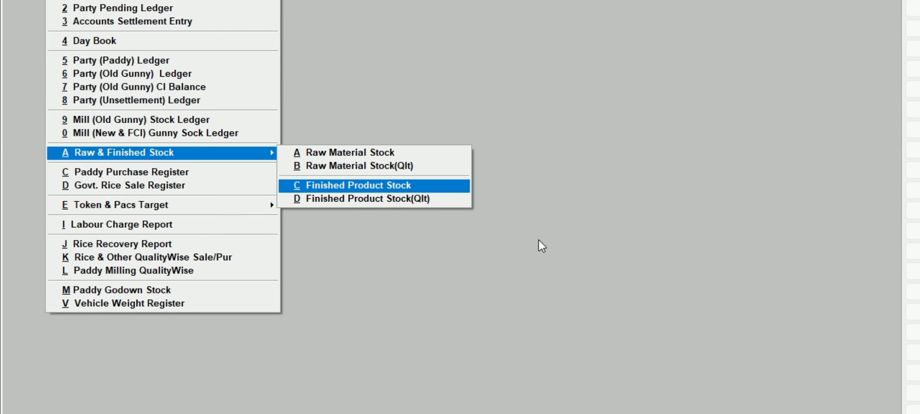
pyautogui.press('Return')
pyautogui.press('Return')
pyautogui.press('Return')
pyautogui.press('Return')
pyautogui.press('Return')
pyautogui.press('Return')
pyautogui.press('Return')
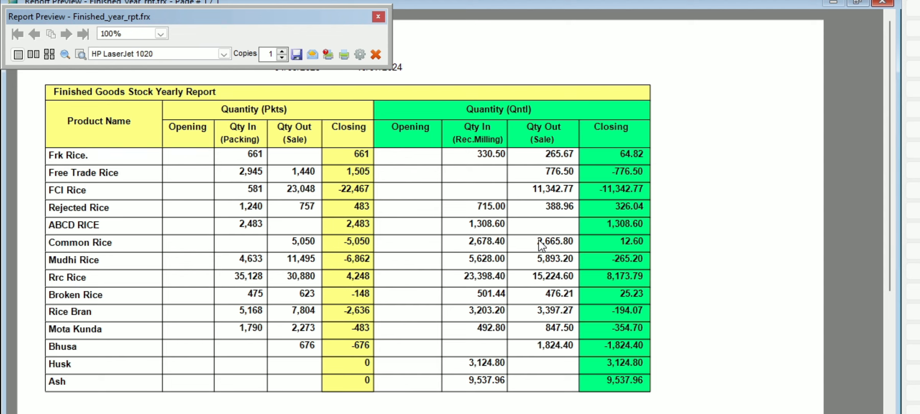
# Examine the packet and quintal columns of the Finished Goods Stock Yearly Report, and leave the report.
pyautogui.scroll(-1, 510, 180)
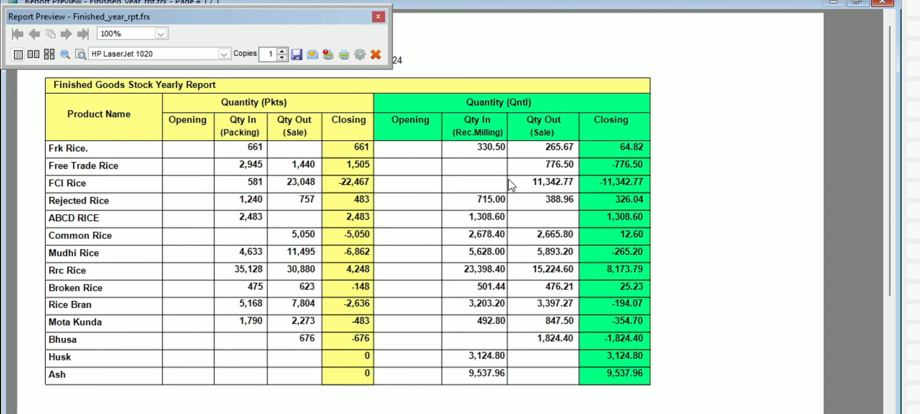
pyautogui.scroll(-1, 511, 185)
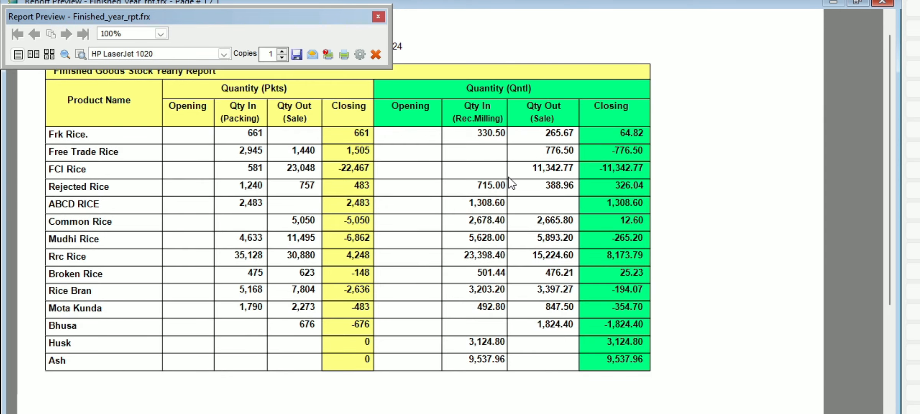
pyautogui.scroll(2, 510, 183)
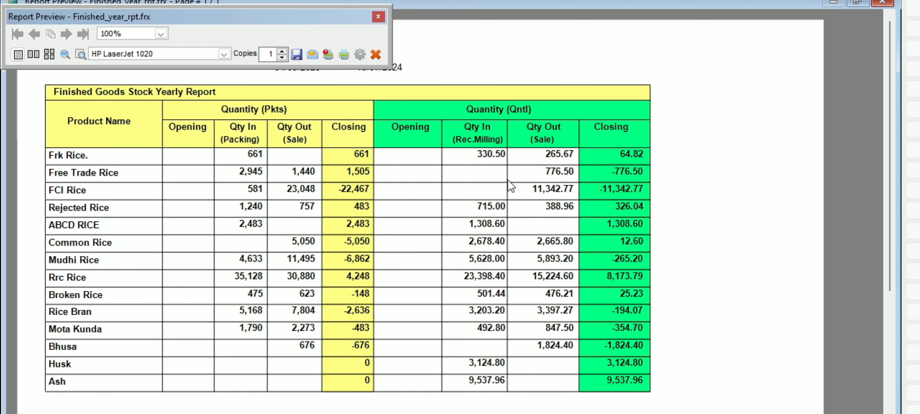
pyautogui.press('Escape')
pyautogui.press('Escape')
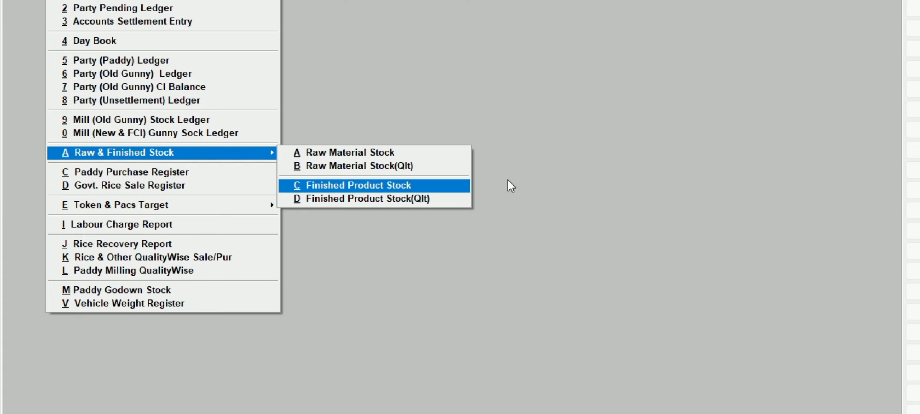
# Open the Paddy Purchase Register, keep the period 01/09/2023 to 10/07/2024, and set Party Name to Select.
pyautogui.press('Escape')
pyautogui.press('Down')
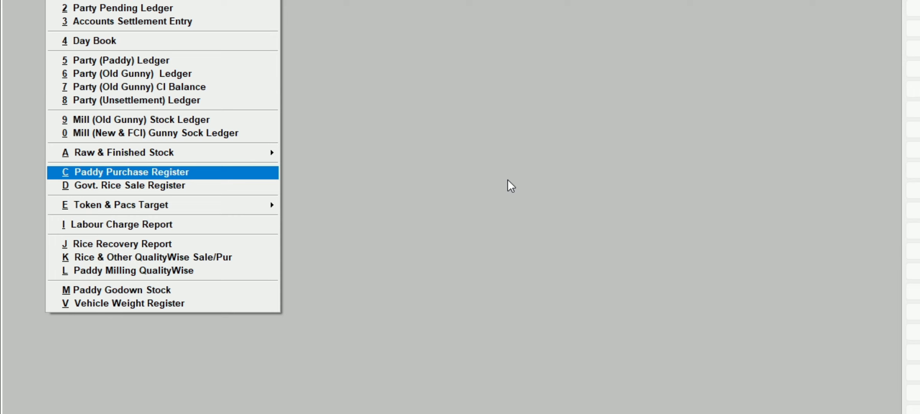
pyautogui.press('Return')
pyautogui.press('Return')
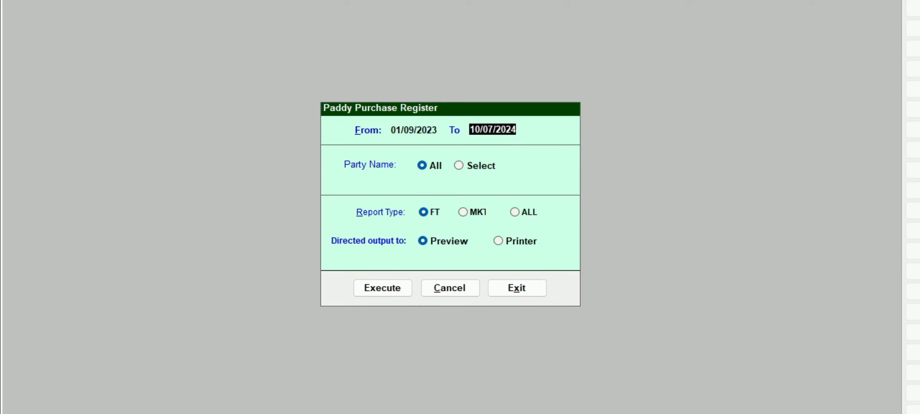
pyautogui.press('Return')
pyautogui.press('Right')
# Check only the party of settlement voucher 0051 in the party list and confirm the selection.
pyautogui.press('Return')
pyautogui.write('S')
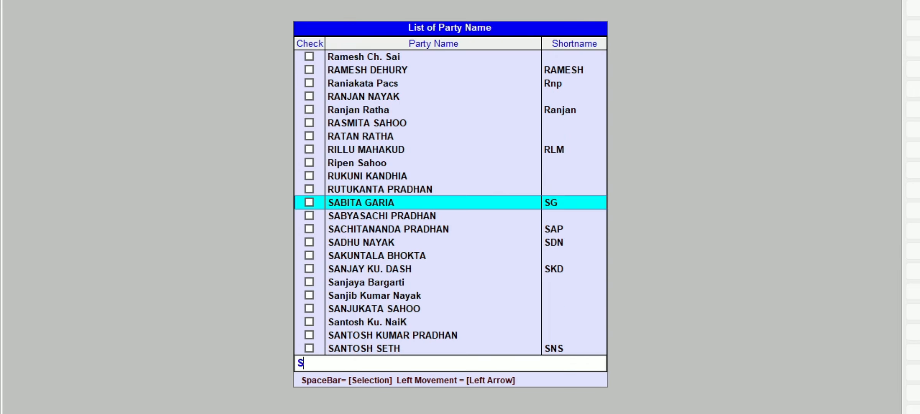
pyautogui.write('aaroj')
pyautogui.press('space')
pyautogui.write('sa')
pyautogui.press('BackSpace')
pyautogui.press('BackSpace')
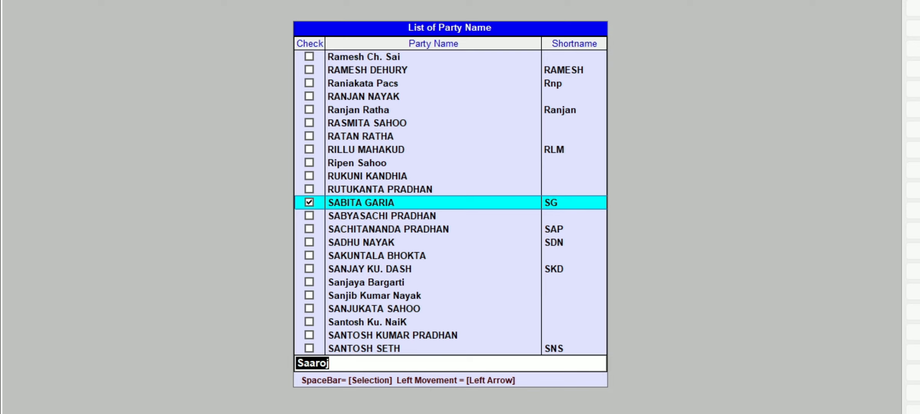
pyautogui.write('Sana')
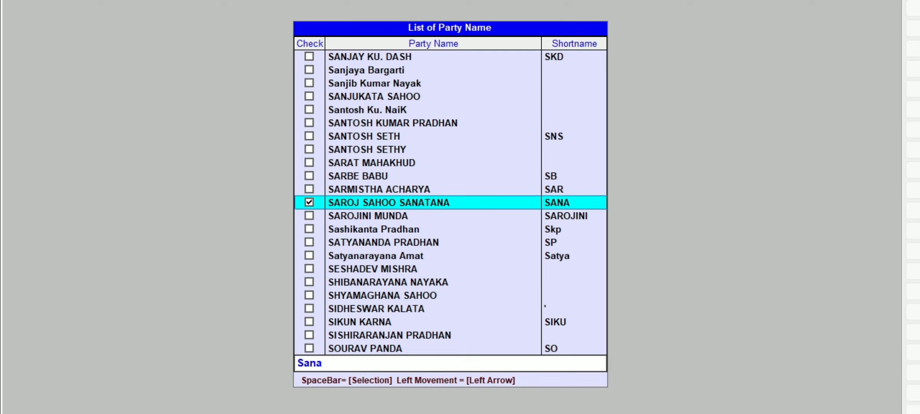
pyautogui.press('Return')
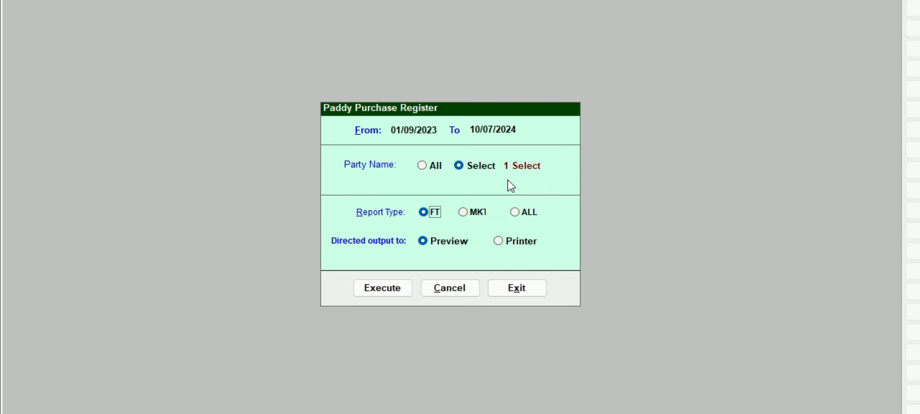
# Generate the register with report type FT and output to Preview, and hide the floating preview toolbar.
pyautogui.press('Return')
pyautogui.press('Return')
pyautogui.press('Return')
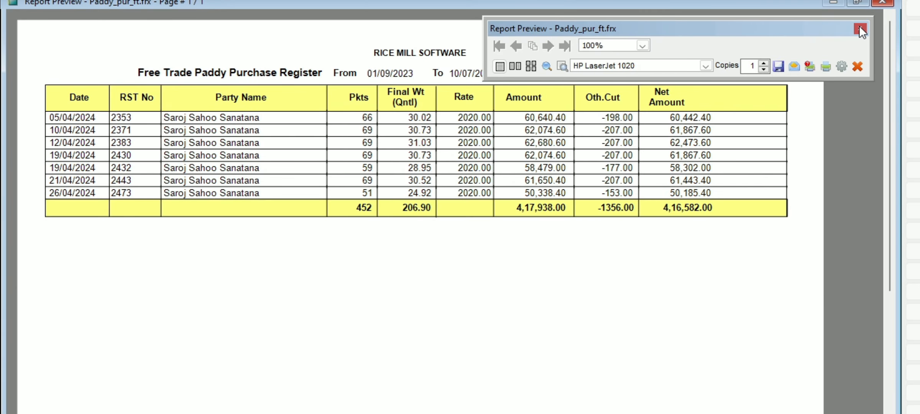
pyautogui.click(861, 28)
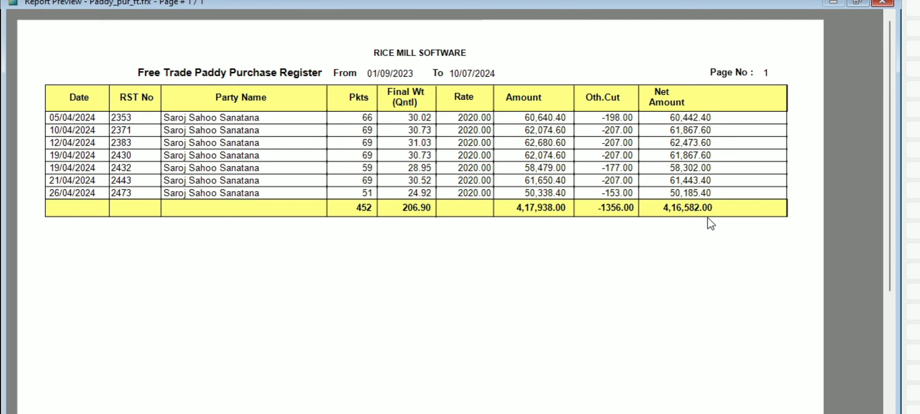
# Close the FT preview, set the report type to MKT, and generate the Paddy Purchase Register again to Preview.
pyautogui.press('Escape')
pyautogui.press('Up')
pyautogui.press('Right')
pyautogui.press('Return')
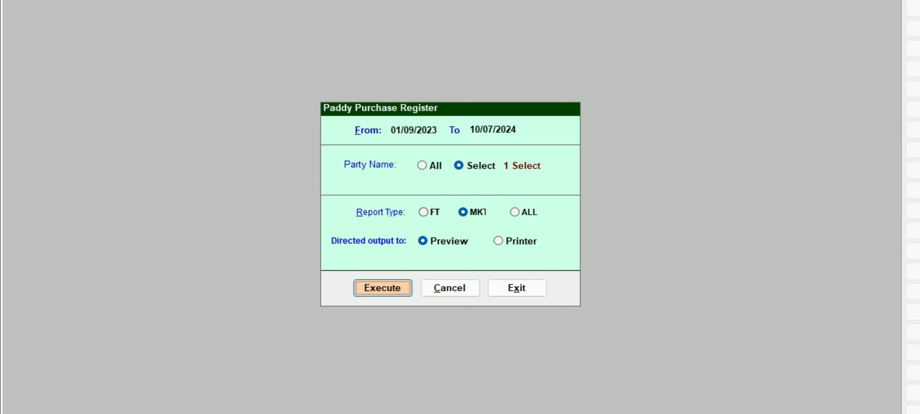
pyautogui.press('Return')
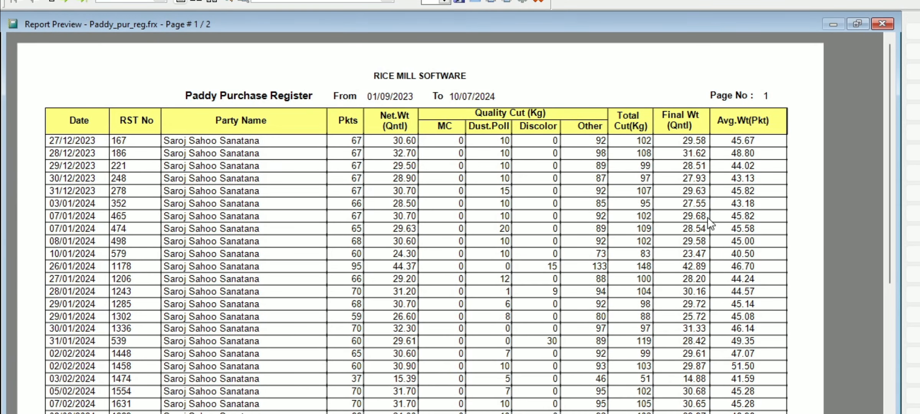
# Read through both pages of the MKT Paddy Purchase Register, including the totals row, and leave the report.
pyautogui.scroll(-3, 522, 198)
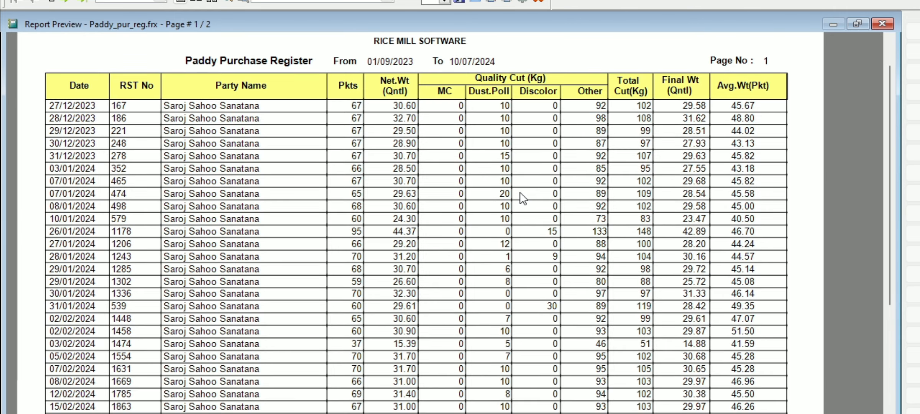
pyautogui.scroll(-5, 523, 198)
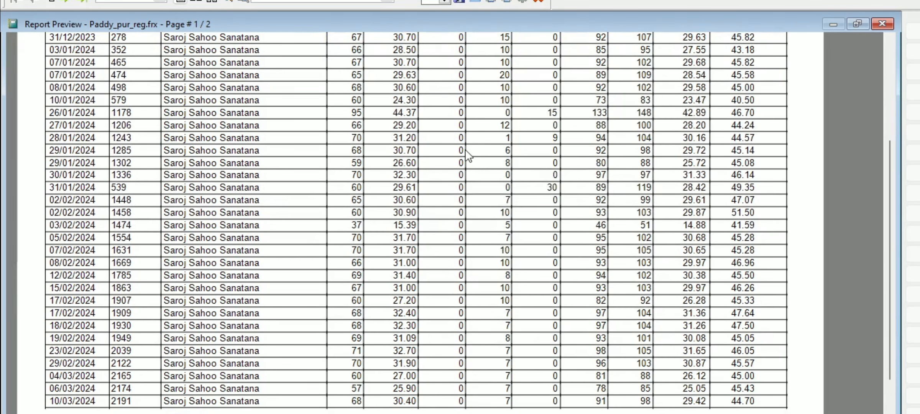
pyautogui.rightClick(465, 149)
pyautogui.click(511, 194)
pyautogui.scroll(7, 516, 218)
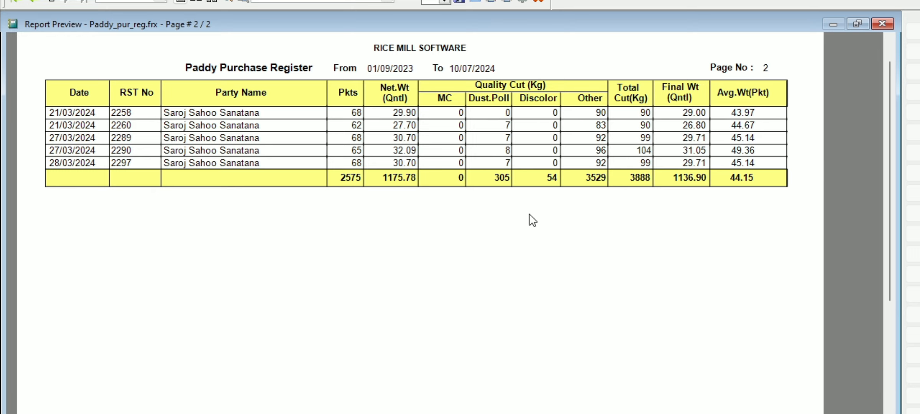
pyautogui.press('Escape')
pyautogui.press('Escape')
# Open the Govt. Rice Sale Register and keep the period 01/09/2023 to 10/07/2024.
pyautogui.press('Down')
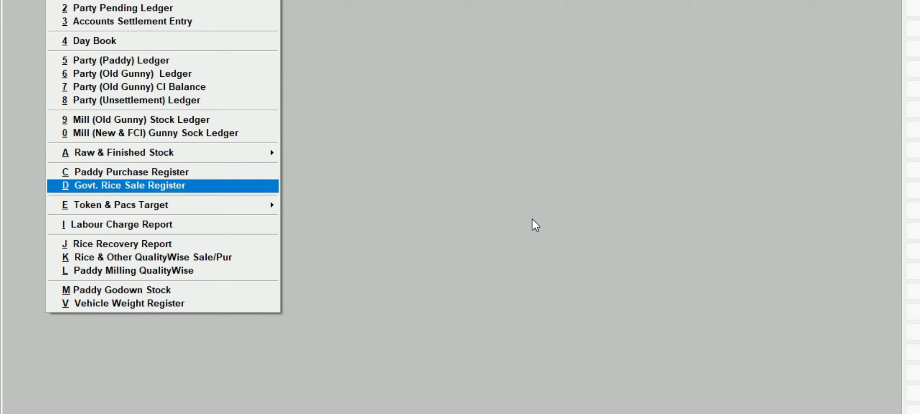
pyautogui.press('Return')
pyautogui.press('Return')
pyautogui.press('Return')
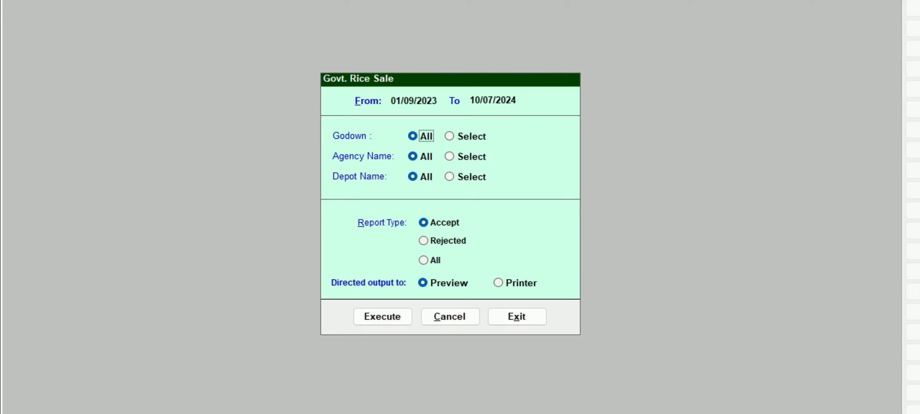
# Generate the report for all godowns, agencies and depots with type Accept and output to Preview, and hide the floating preview toolbar.
pyautogui.press('Return')
pyautogui.press('Return')
pyautogui.press('Return')
pyautogui.press('Return')
pyautogui.press('Return')
pyautogui.press('Return')
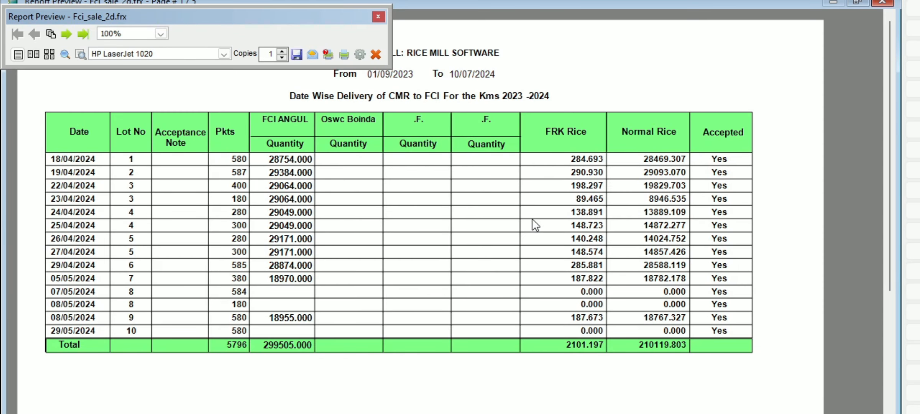
pyautogui.click(379, 19)
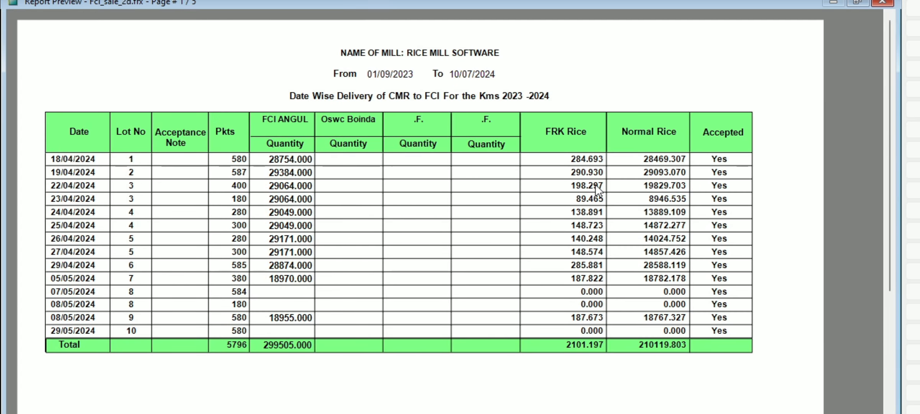
# Reopen the Govt. Rice Sale preview and examine the RRC rice deliveries to Oswc Boinda on page 2.
pyautogui.press('Escape')
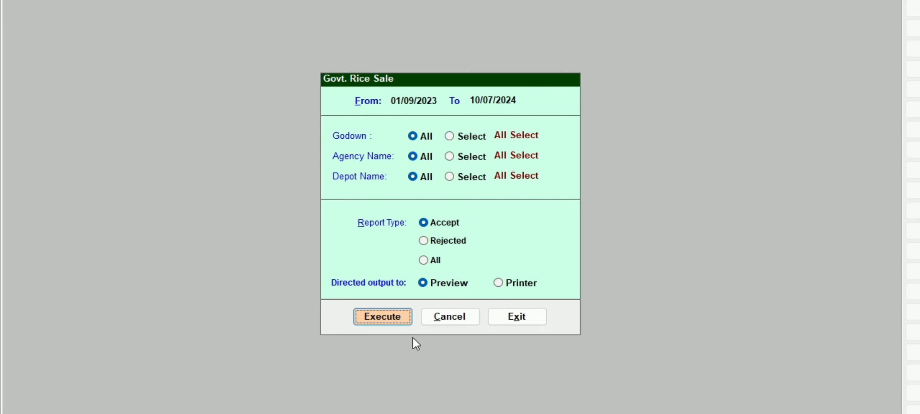
pyautogui.click(388, 316)
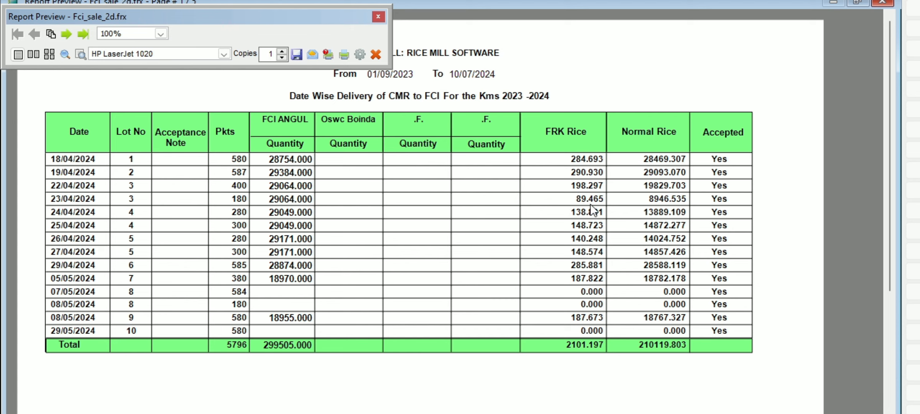
pyautogui.rightClick(287, 128)
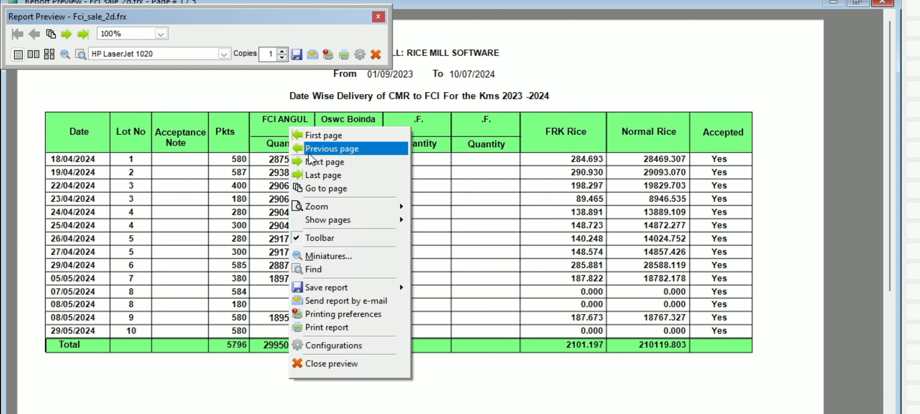
pyautogui.click(315, 167)
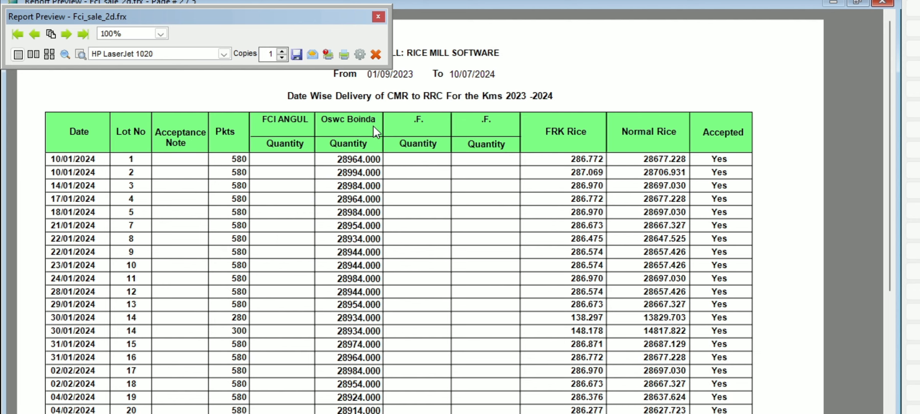
pyautogui.scroll(-5, 362, 155)
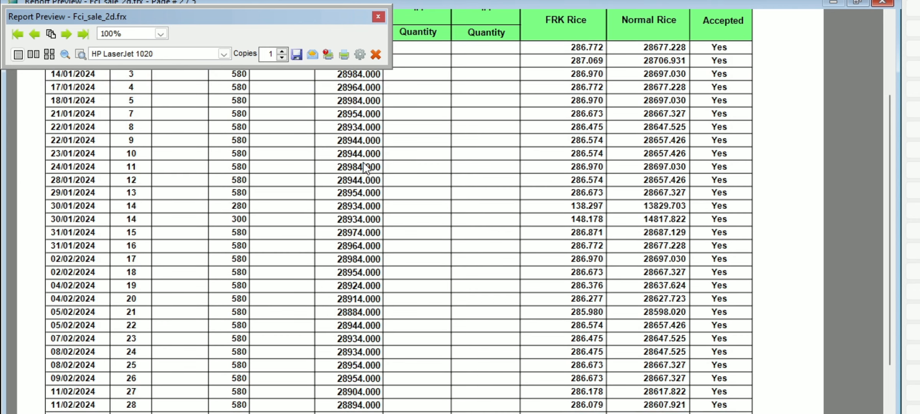
pyautogui.scroll(5, 363, 165)
# Examine page 3 and the last page of the RRC delivery report with its totals, and leave the report.
pyautogui.rightClick(347, 138)
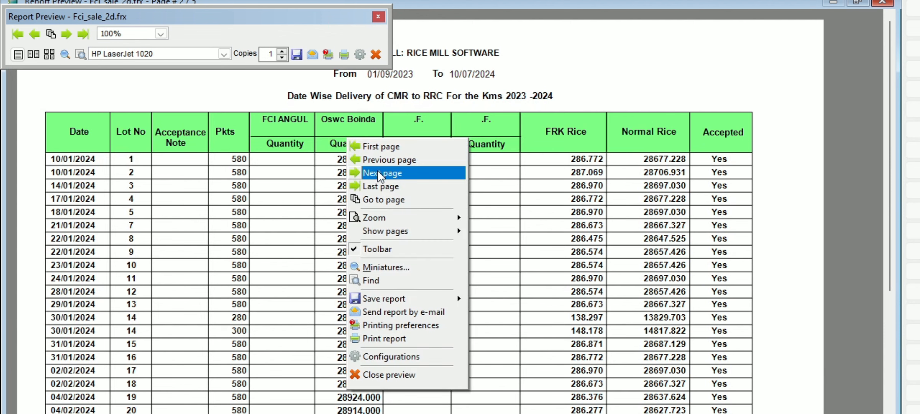
pyautogui.click(380, 174)
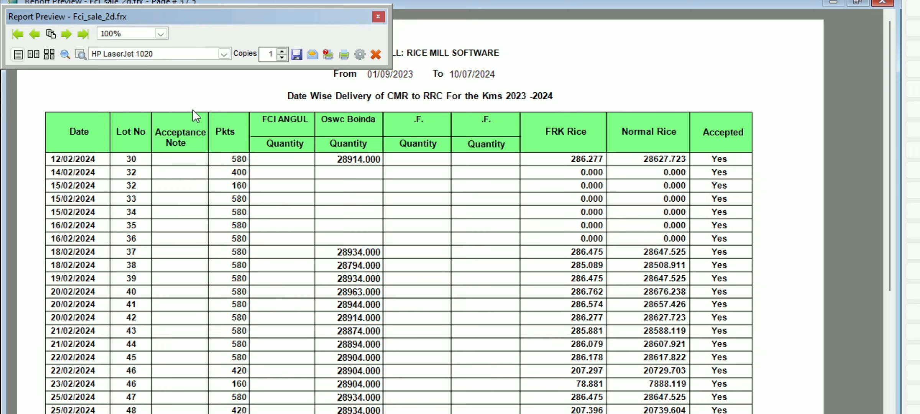
pyautogui.rightClick(372, 158)
pyautogui.click(409, 193)
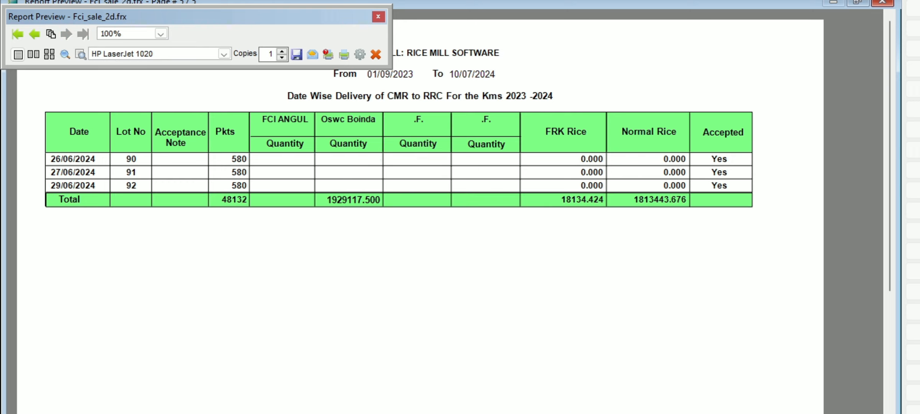
pyautogui.rightClick(379, 158)
pyautogui.click(412, 193)
pyautogui.press('Escape')
pyautogui.press('Escape')
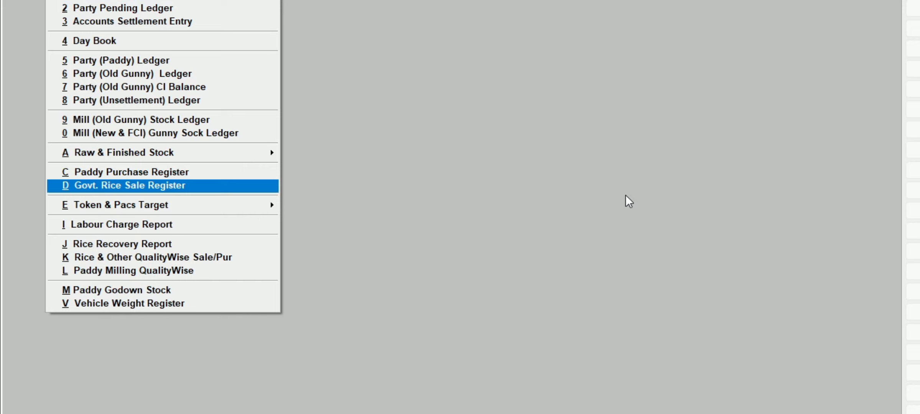
# Open the Pacs Target report under Token & Pacs Target and preview it for 01/09/2023 to 10/07/2024.
pyautogui.press('Down')
pyautogui.press('Right')
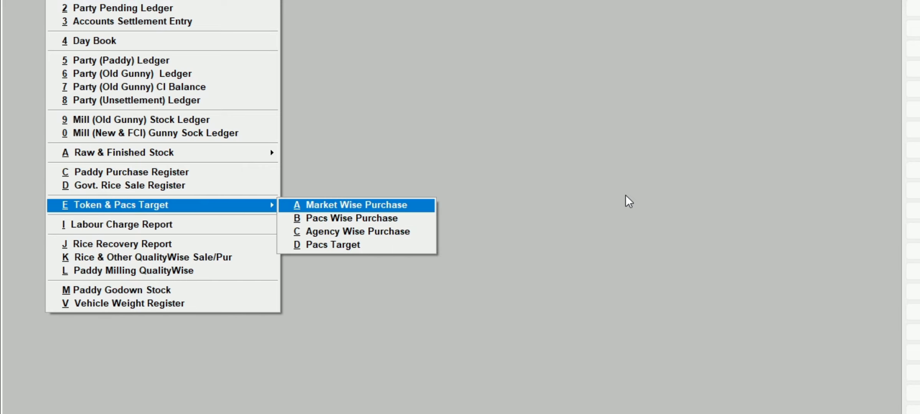
pyautogui.press('Down')
pyautogui.press('Down')
pyautogui.press('Down')
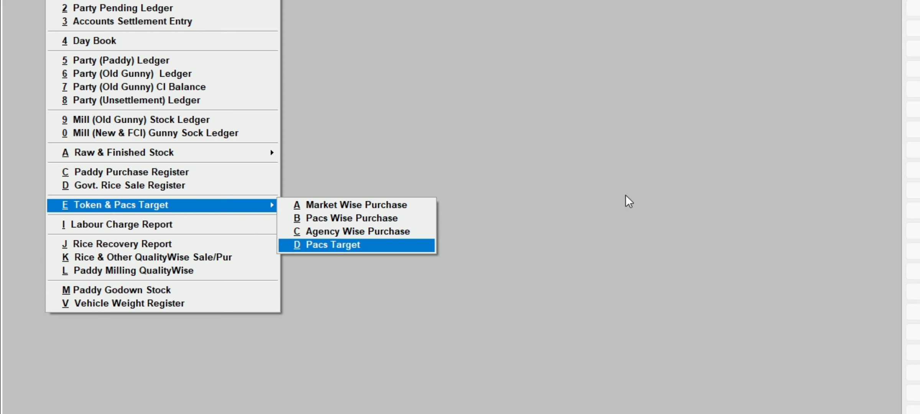
pyautogui.press('Return')
pyautogui.press('Return')
pyautogui.press('Return')
pyautogui.press('Return')
pyautogui.press('Return')
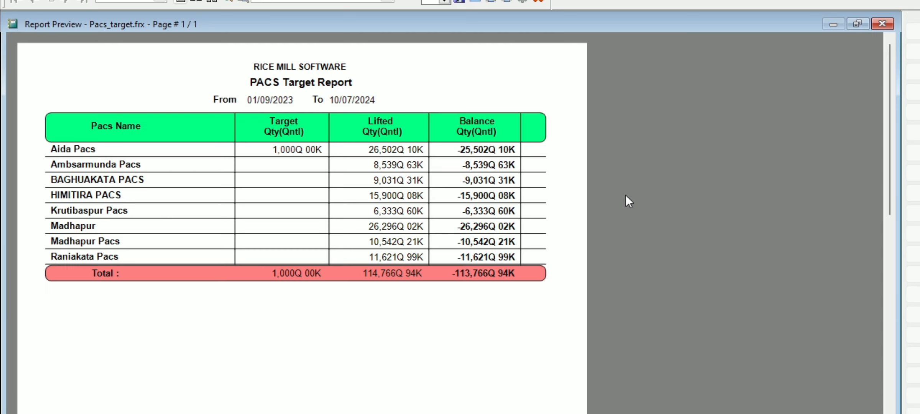
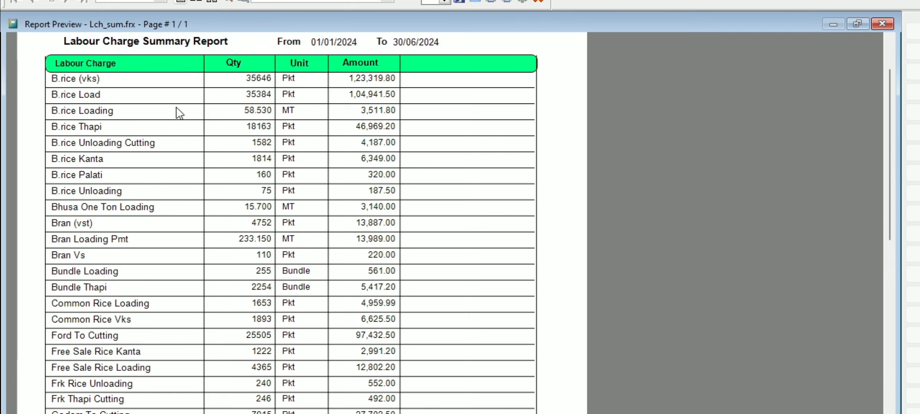
# Examine the Labour Charge Summary Report for 01/01/2024 to 30/06/2024 down to its total row.
pyautogui.scroll(-3, 339, 160)
pyautogui.scroll(-4, 343, 167)
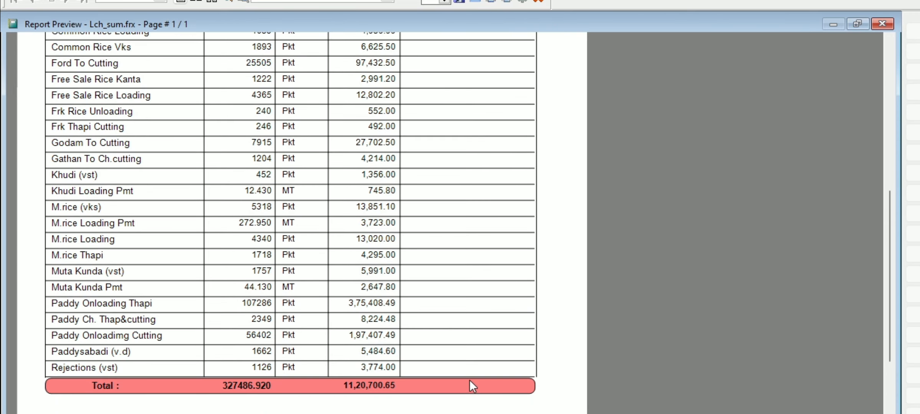
pyautogui.scroll(4, 473, 393)
pyautogui.scroll(3, 477, 394)
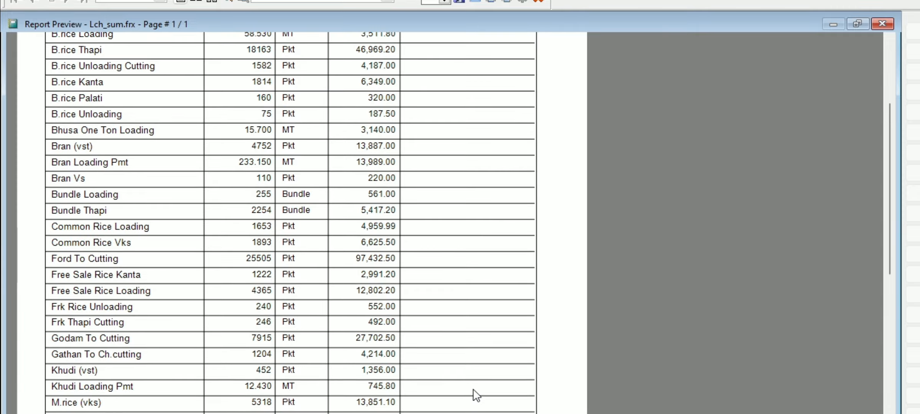
pyautogui.scroll(2, 476, 395)
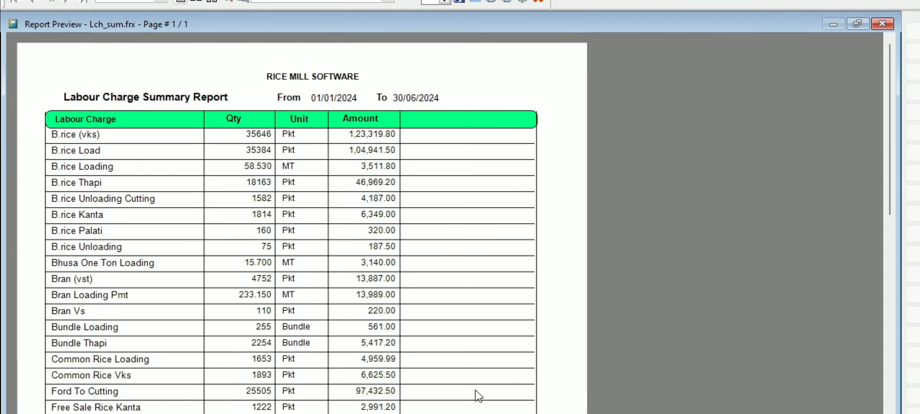
# Regenerate the Labour Charge Report as Summary to Preview, review its quantities and amounts through the total, and leave the report.
pyautogui.press('Escape')
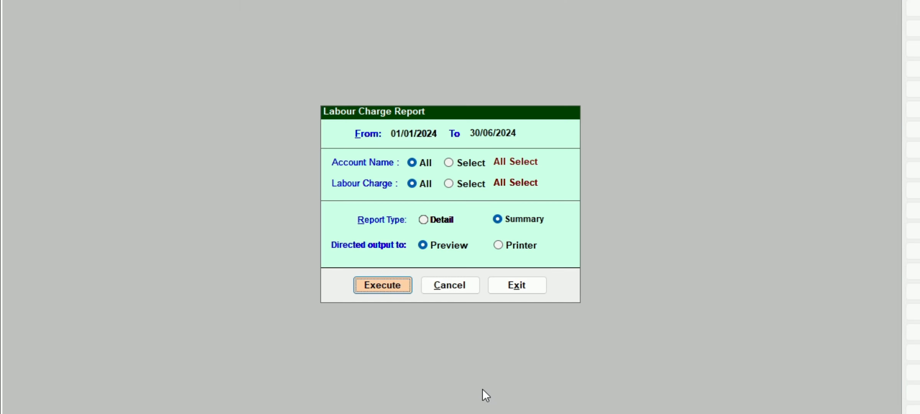
pyautogui.press('Return')
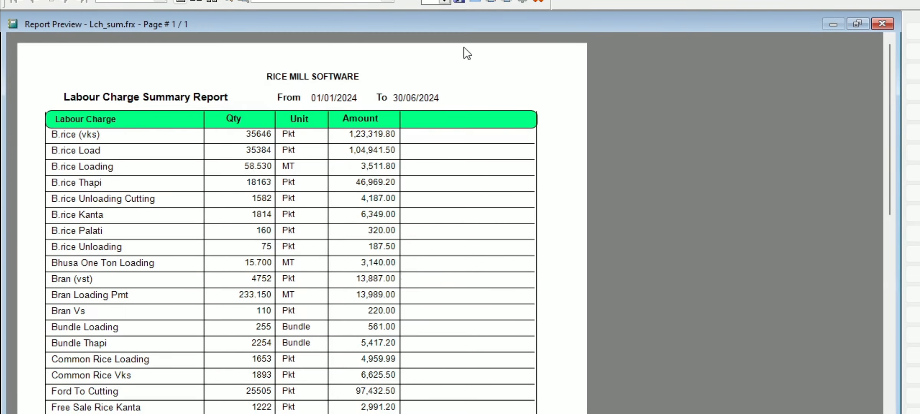
pyautogui.scroll(-6, 365, 170)
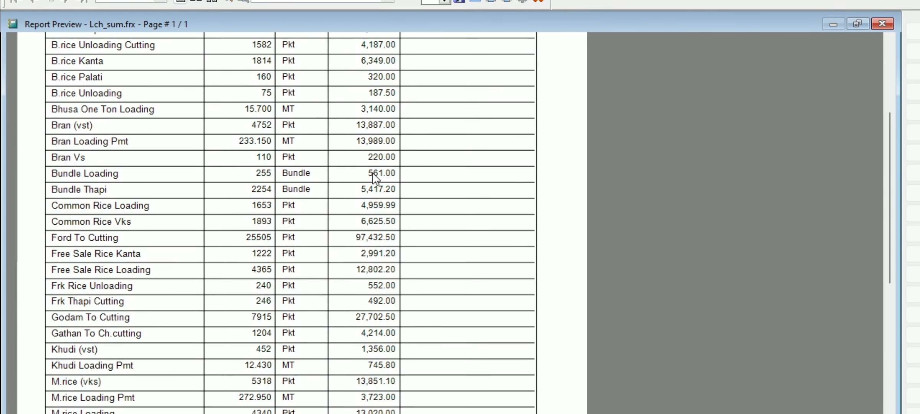
pyautogui.scroll(-3, 378, 183)
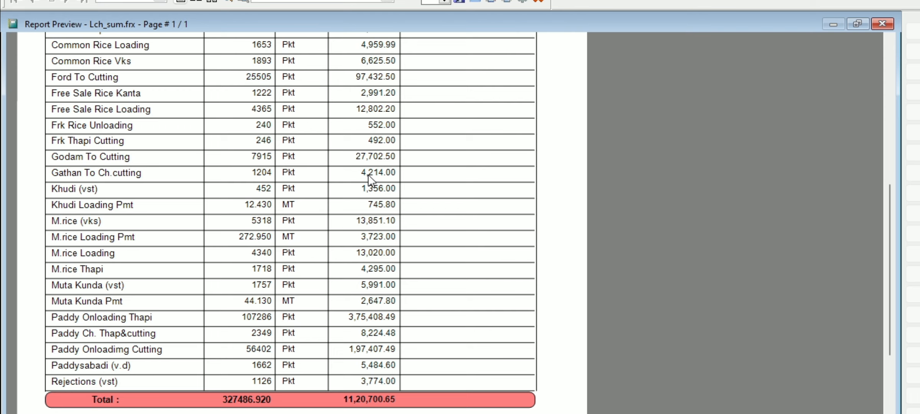
pyautogui.scroll(-2, 368, 177)
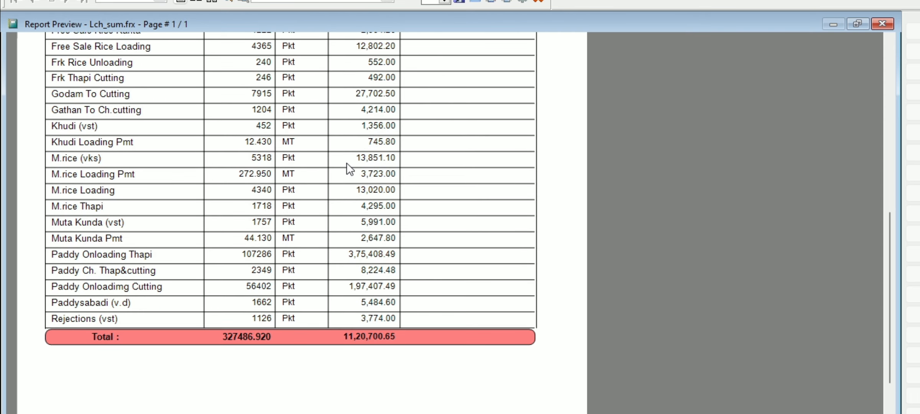
pyautogui.scroll(-2, 349, 168)
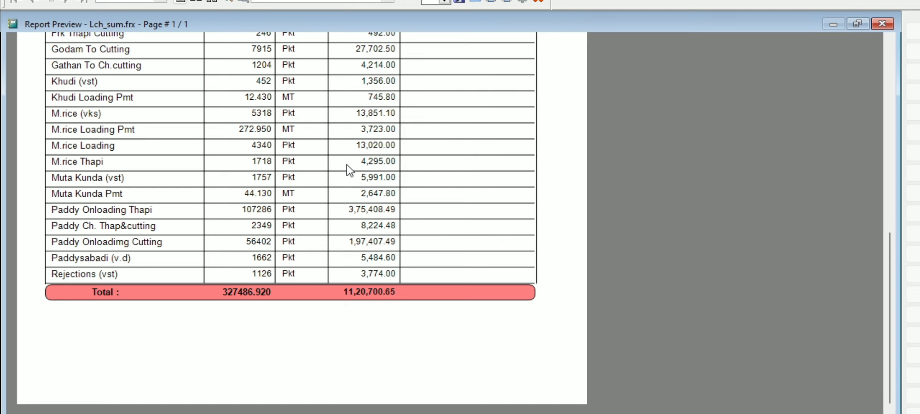
pyautogui.press('Escape')
pyautogui.press('Escape')
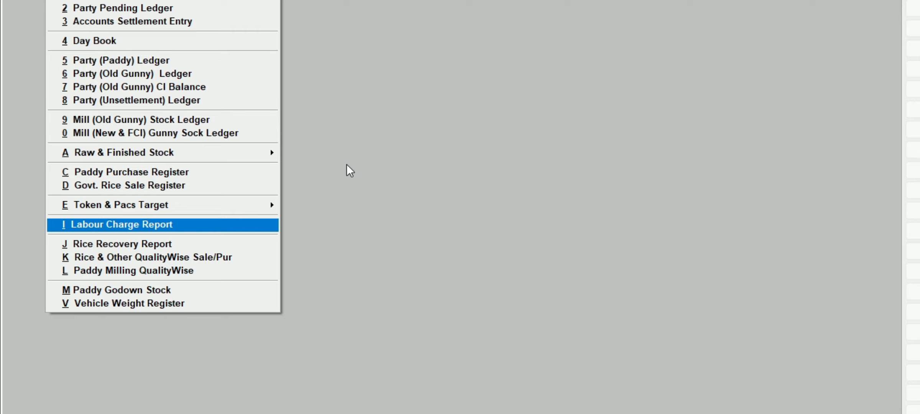
# Open the Rice Recovery Report and keep the period 01/09/2023 to 10/07/2024.
pyautogui.press('Down')
pyautogui.press('Return')
pyautogui.press('Return')
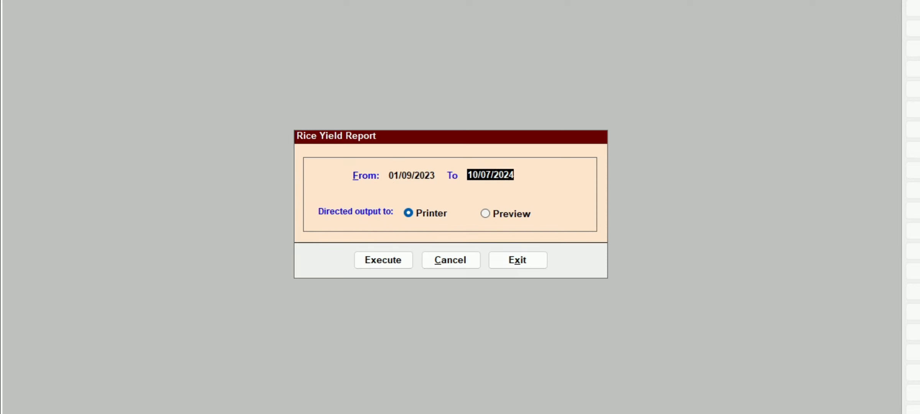
pyautogui.press('Return')
# Direct the output to Preview, generate the Rice Yield Report, and look over its raw material and finished product tables.
pyautogui.press('Return')
pyautogui.press('Up')
pyautogui.press('Down')
pyautogui.press('Return')
pyautogui.press('Return')
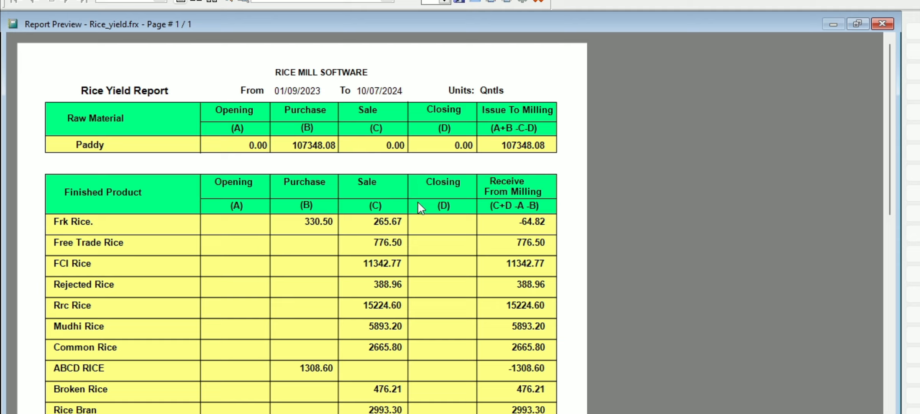
pyautogui.scroll(-2, 350, 208)
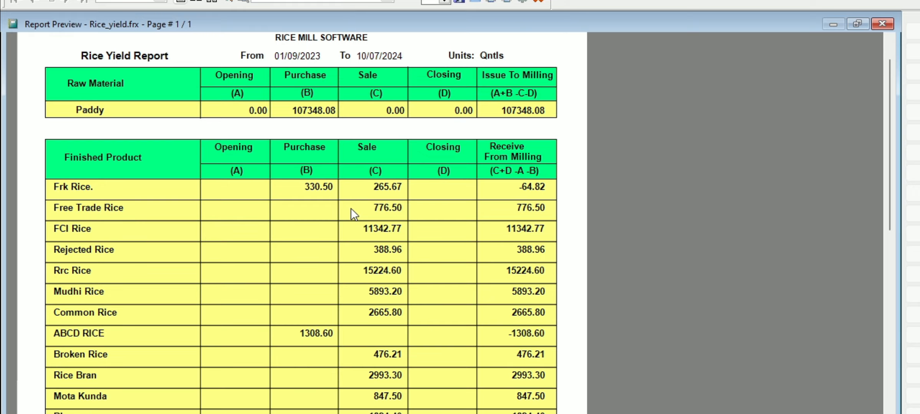
# Examine the Rice Yield Report's raw material, finished product and Quality Cut tables, and close the report.
pyautogui.scroll(2, 351, 208)
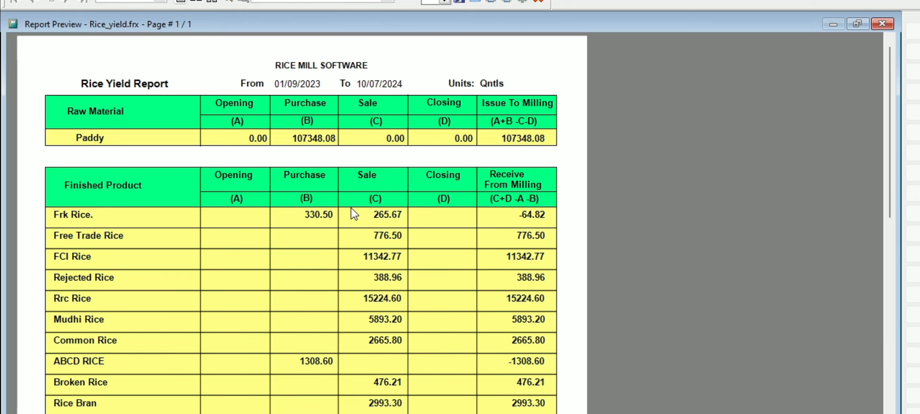
pyautogui.scroll(-1, 351, 211)
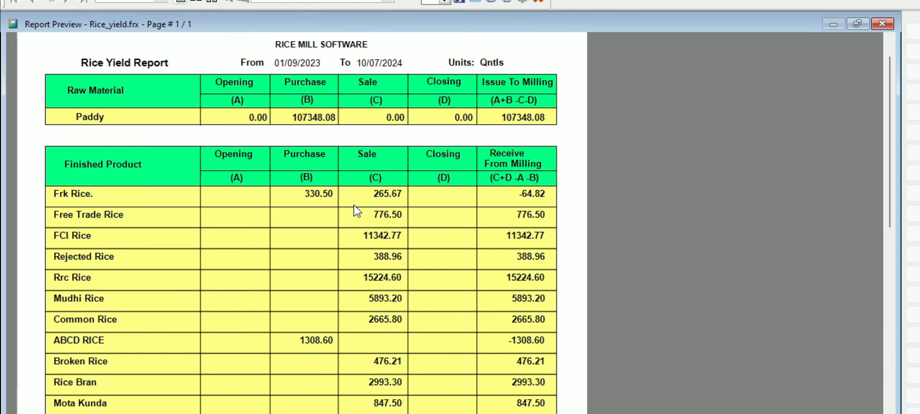
pyautogui.scroll(-2, 357, 211)
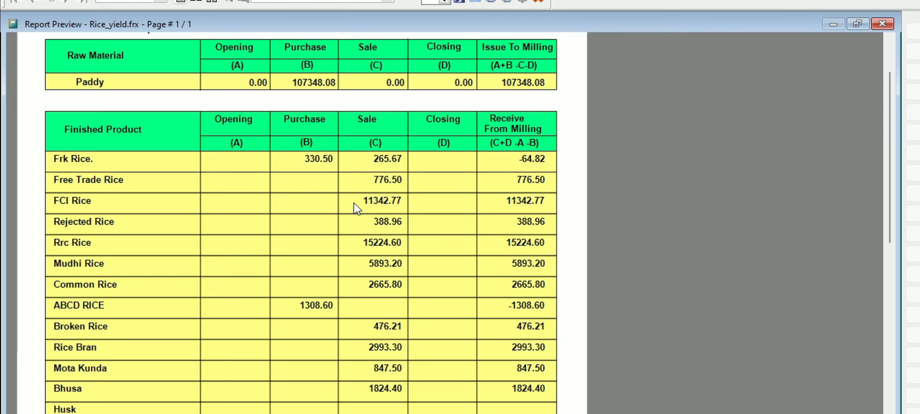
pyautogui.scroll(-10, 355, 205)
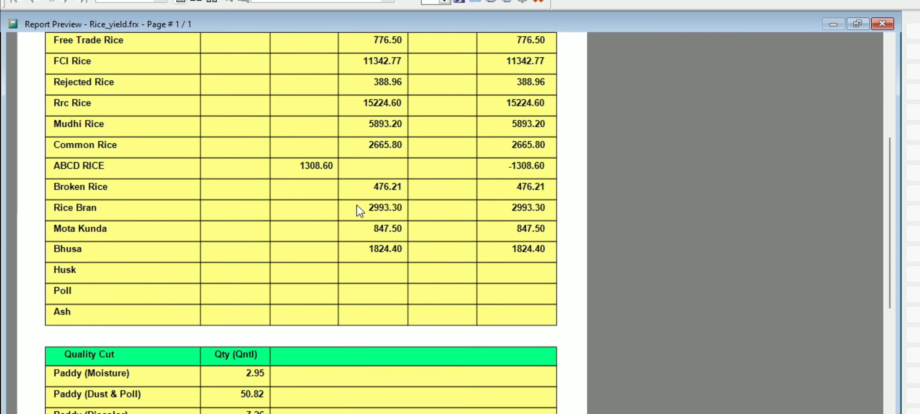
pyautogui.scroll(-4, 357, 206)
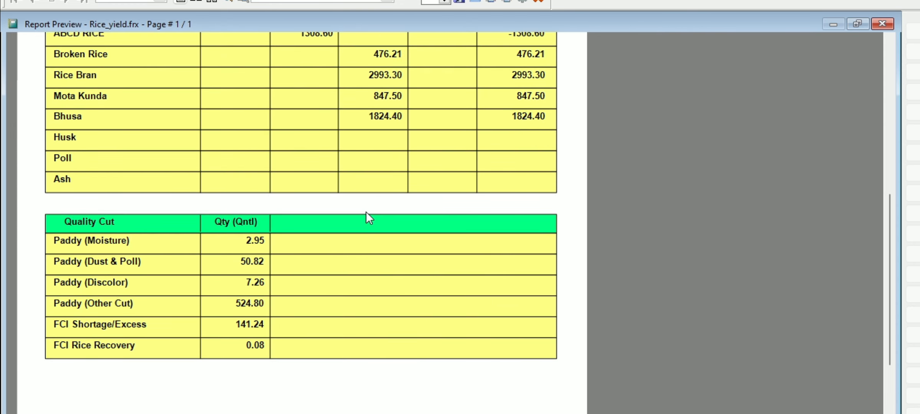
pyautogui.scroll(3, 365, 212)
pyautogui.scroll(12, 365, 212)
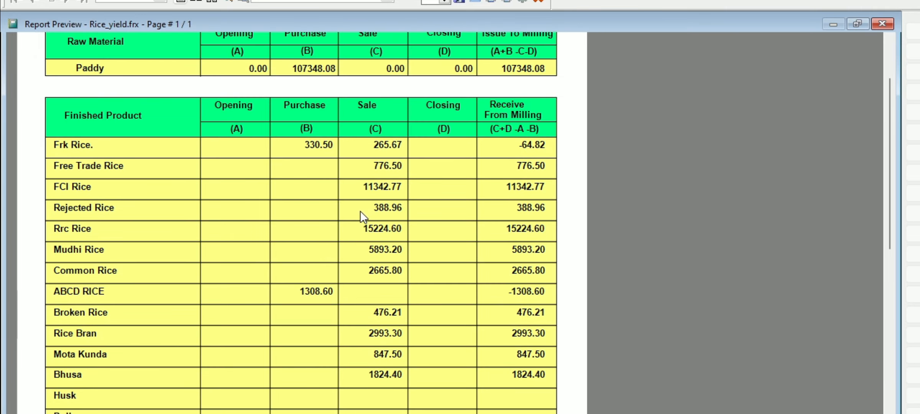
pyautogui.scroll(3, 360, 210)
pyautogui.scroll(-3, 361, 208)
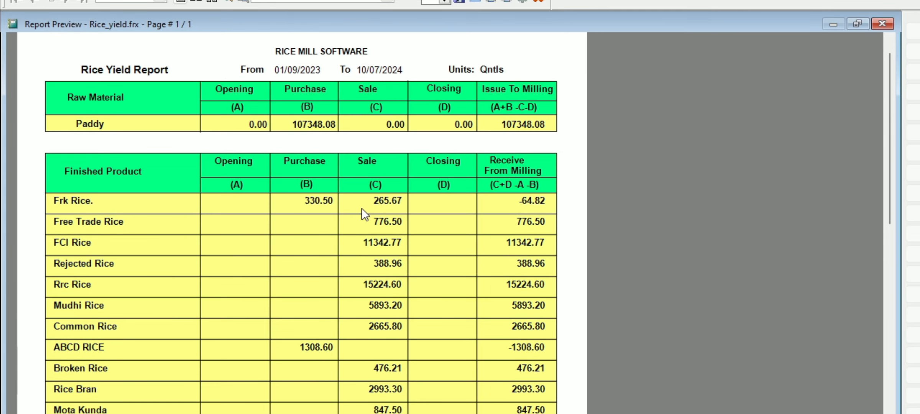
pyautogui.scroll(-1, 363, 206)
pyautogui.press('Escape')
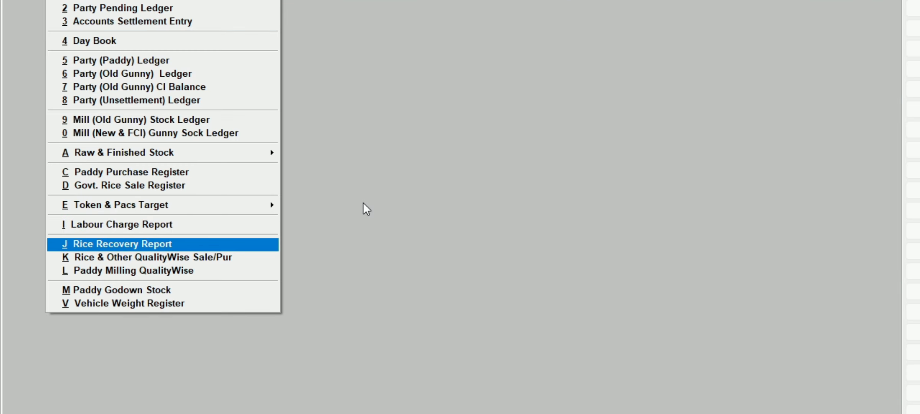
# Open the Paddy Milling QualityWise report and keep the period 01/09/2023 to 10/07/2024.
pyautogui.press('Up')
pyautogui.press('Down')
pyautogui.press('Down')
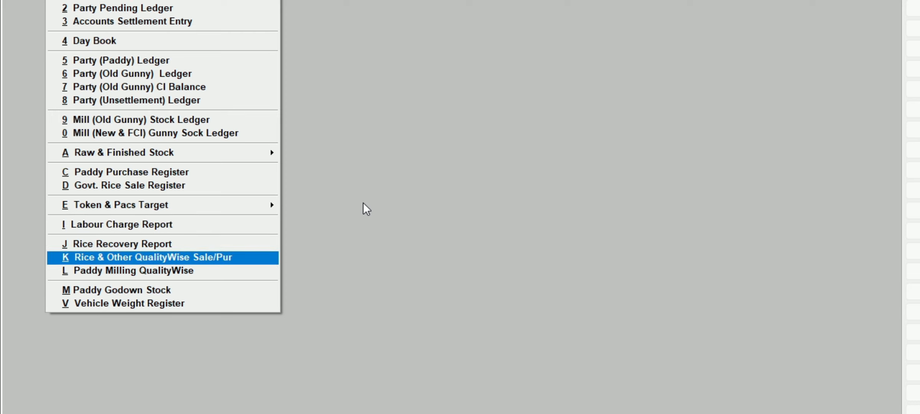
pyautogui.press('Down')
pyautogui.press('Return')
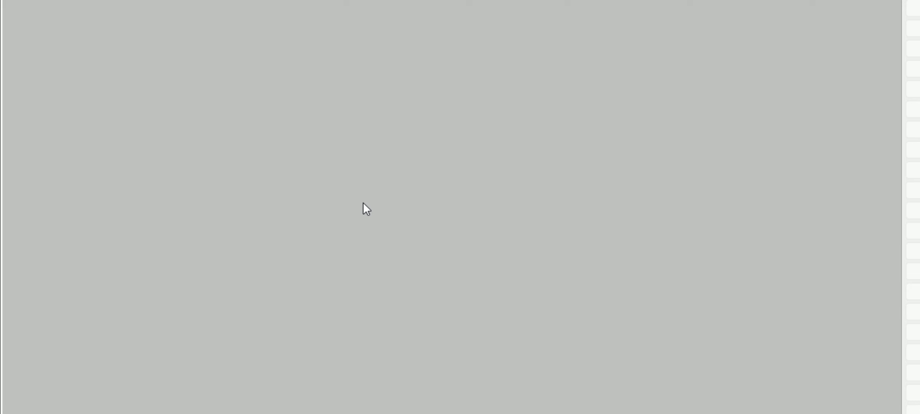
pyautogui.press('Return')
pyautogui.press('Return')
pyautogui.hotkey('shift', 'Tab')
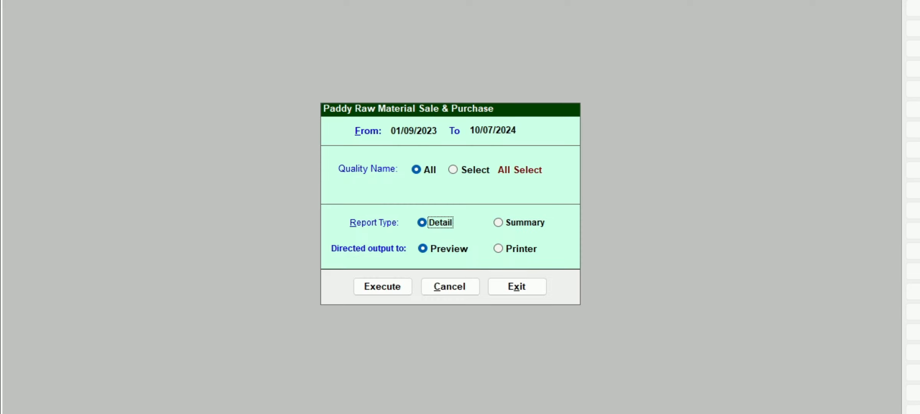
# View the list of paddy quality names available for selection and keep All as the quality filter.
pyautogui.hotkey('shift', 'Tab')
pyautogui.press('Right')
pyautogui.press('Return')
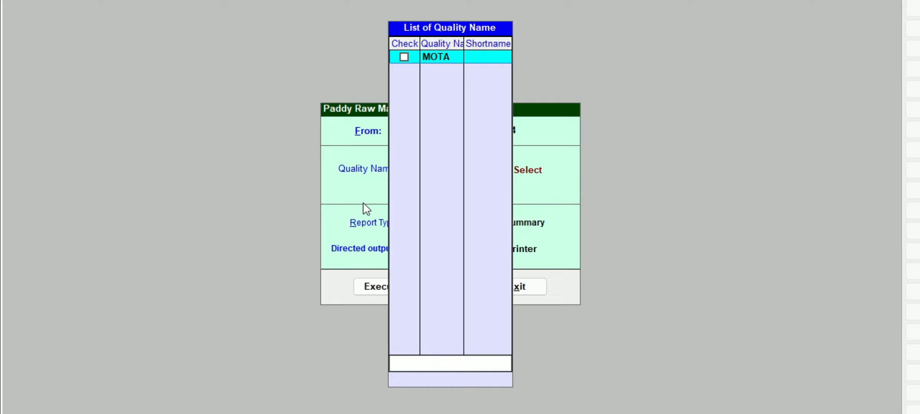
pyautogui.press('Escape')
pyautogui.press('Return')
pyautogui.press('Return')
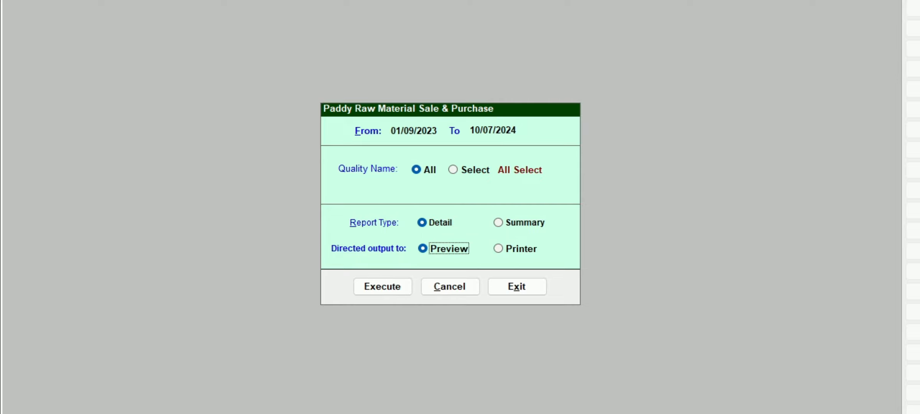
# Set the report type to Summary, generate the paddy raw material report to Preview for all qualities, and leave it.
pyautogui.hotkey('shift', 'Tab')
pyautogui.press('Right')
pyautogui.press('Return')
pyautogui.press('Return')
pyautogui.press('Return')
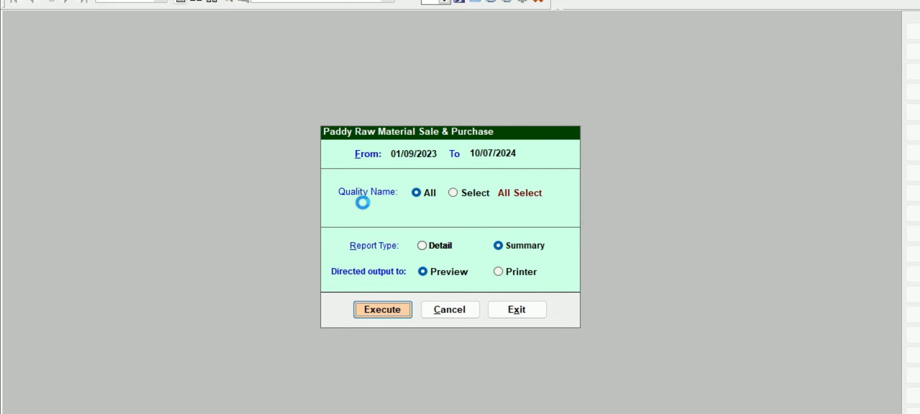
pyautogui.press('Escape')
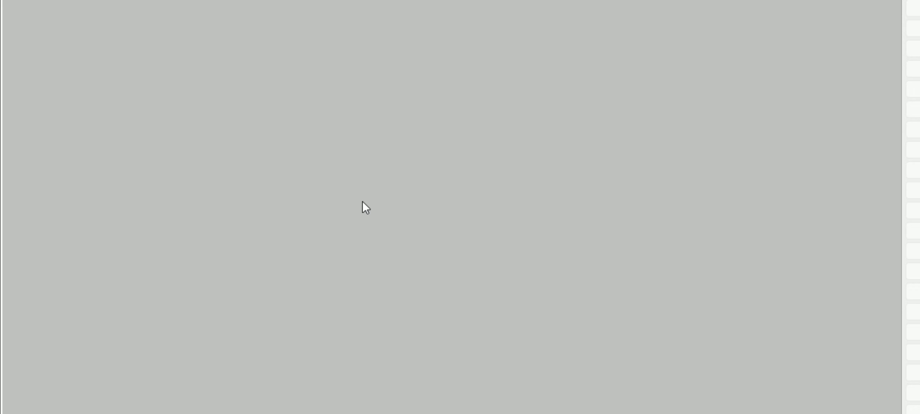
# Preview the Vehicle Weight Register for all parties from 01/09/2023 to 10/07/2024, and leave the report.
pyautogui.press('Up')
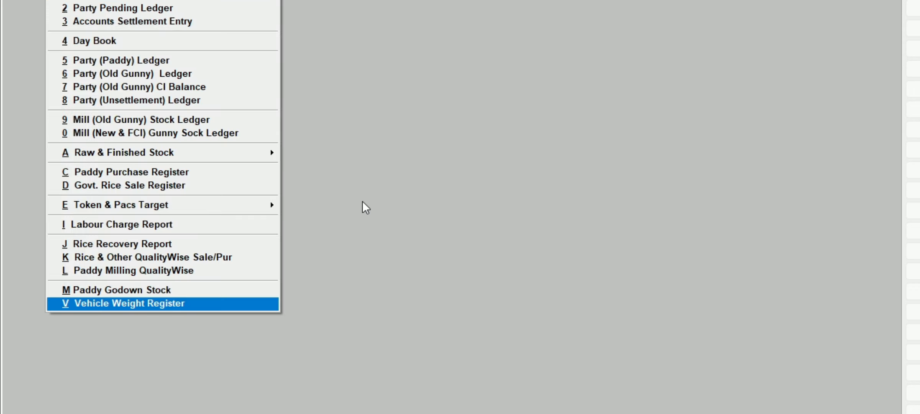
pyautogui.press('Return')
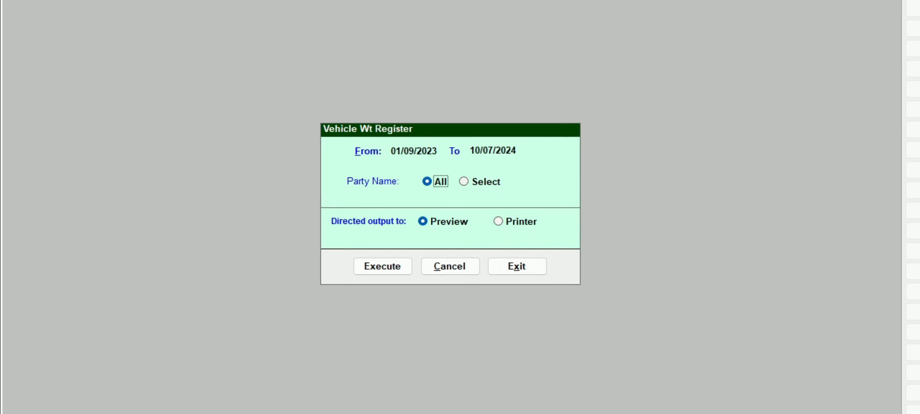
pyautogui.press('Return')
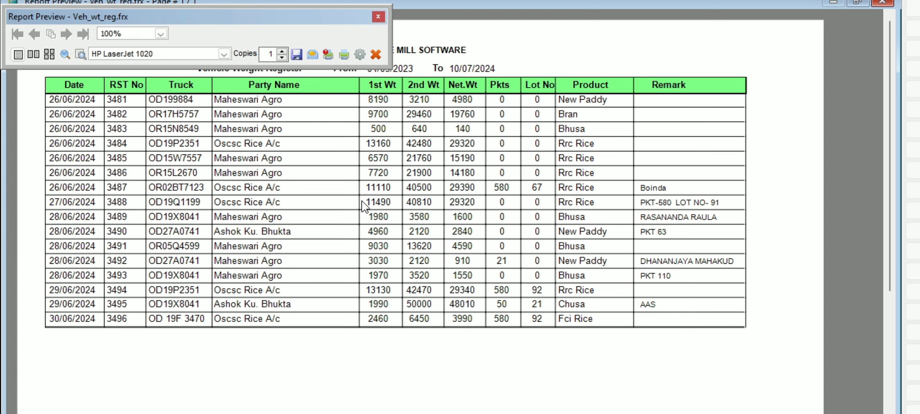
pyautogui.press('Escape')
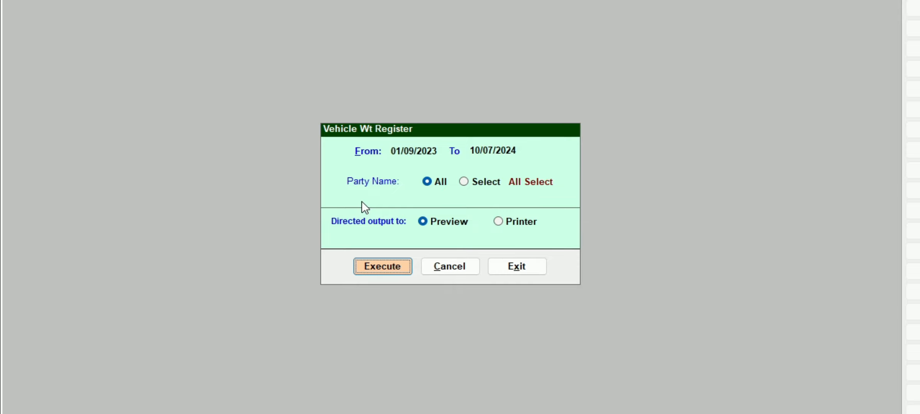
pyautogui.hotkey('shift', 'Tab')
pyautogui.hotkey('shift', 'Tab')
pyautogui.press('Escape')
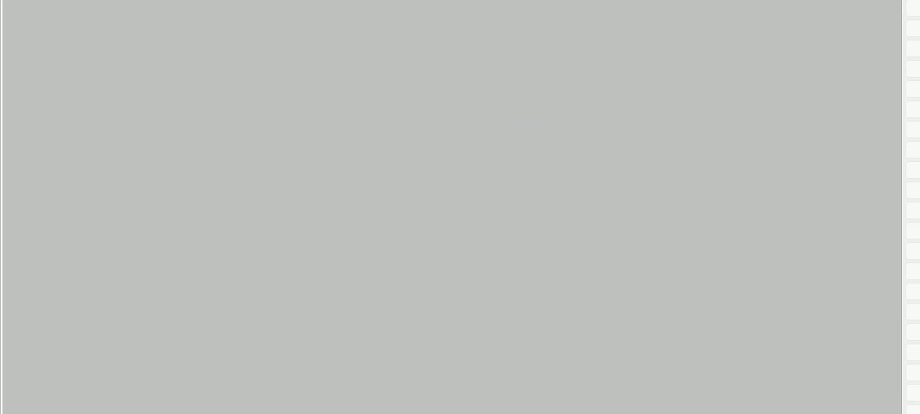
# Open the Trading A/c from the final accounts reports.
pyautogui.press('Up')
pyautogui.press('Down')
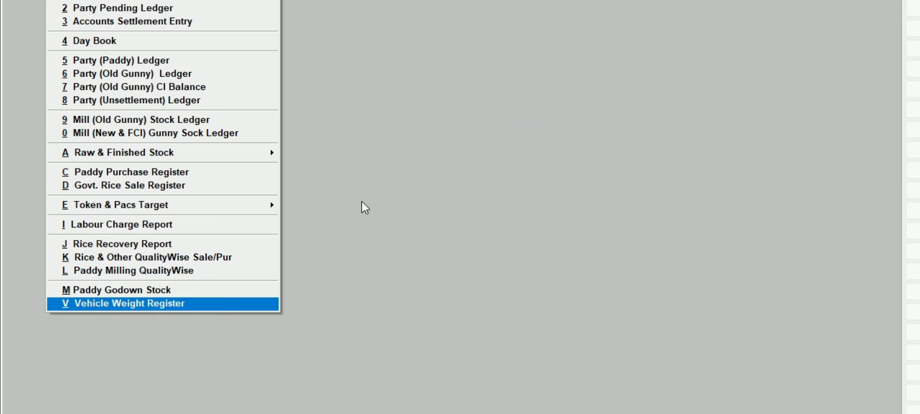
pyautogui.press('Up')
pyautogui.press('Up')
pyautogui.press('Up')
pyautogui.press('Up')
pyautogui.press('Up')
pyautogui.press('Up')
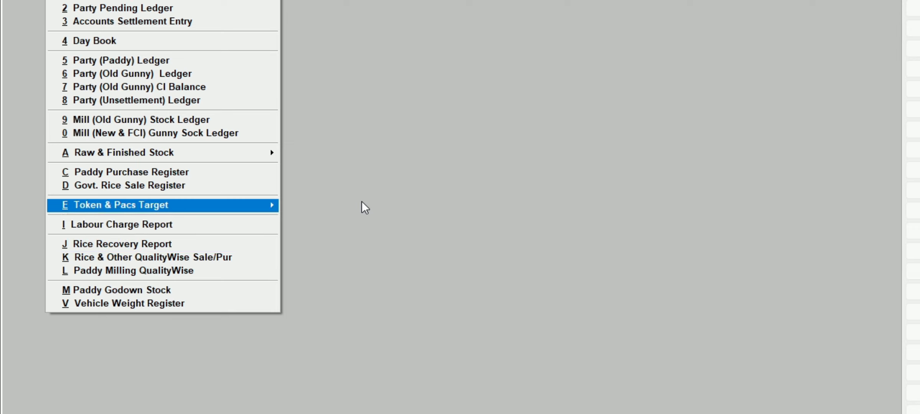
pyautogui.press('Up')
pyautogui.press('Up')
pyautogui.press('Right')
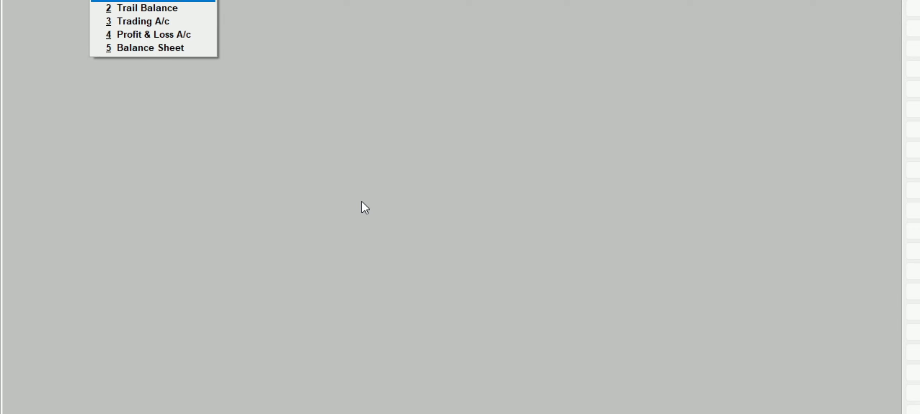
pyautogui.press('Down')
pyautogui.press('Down')
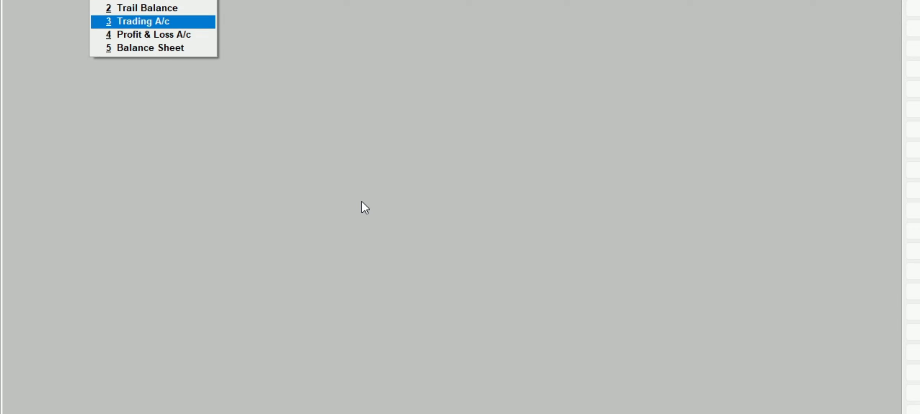
pyautogui.press('Return')
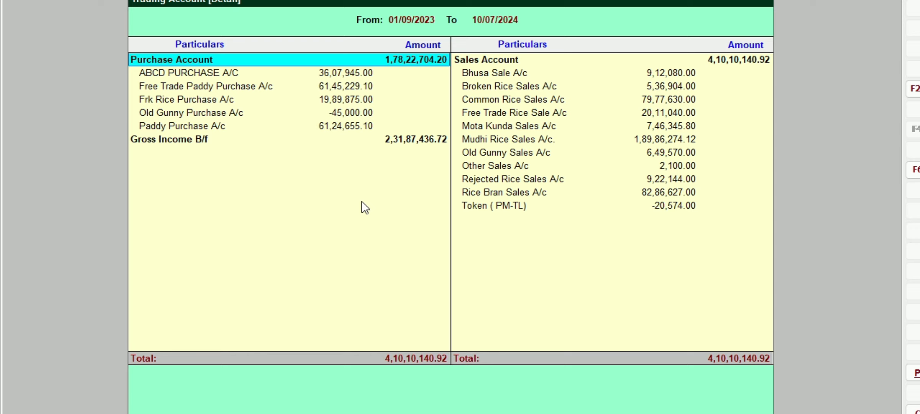
# Change the Trading Account's date range to 01/06/2024 to 30/06/2024, review it, and close the account.
pyautogui.hotkey('alt', 'F2')
pyautogui.write('0106')
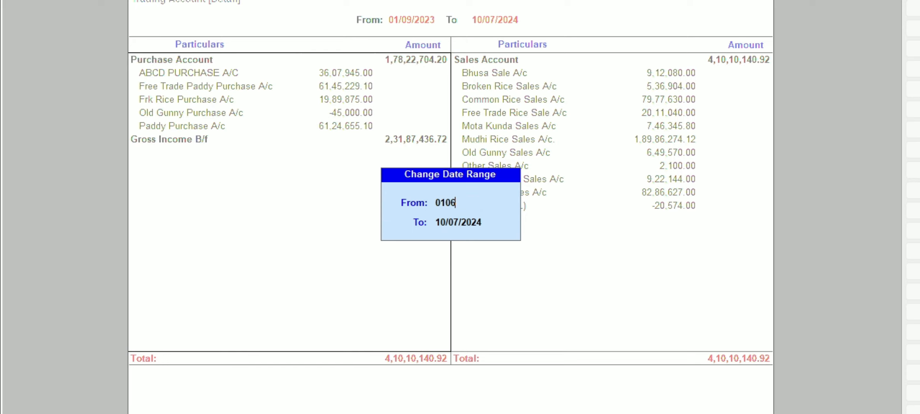
pyautogui.press('Return')
pyautogui.write('30/06')
pyautogui.press('Return')
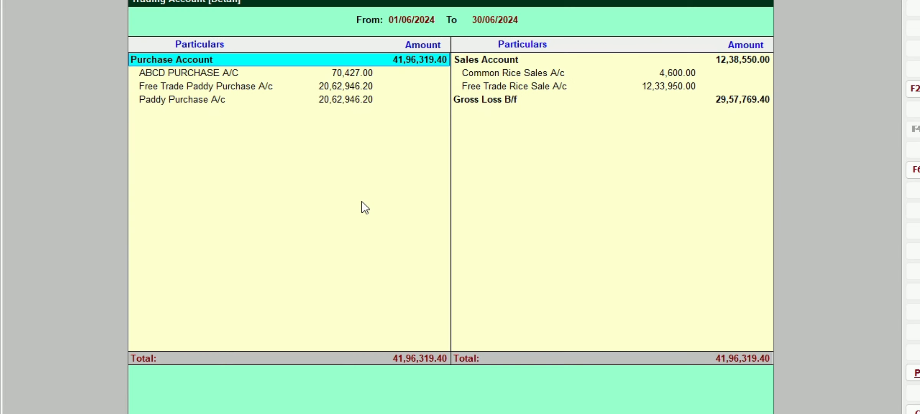
pyautogui.press('Escape')
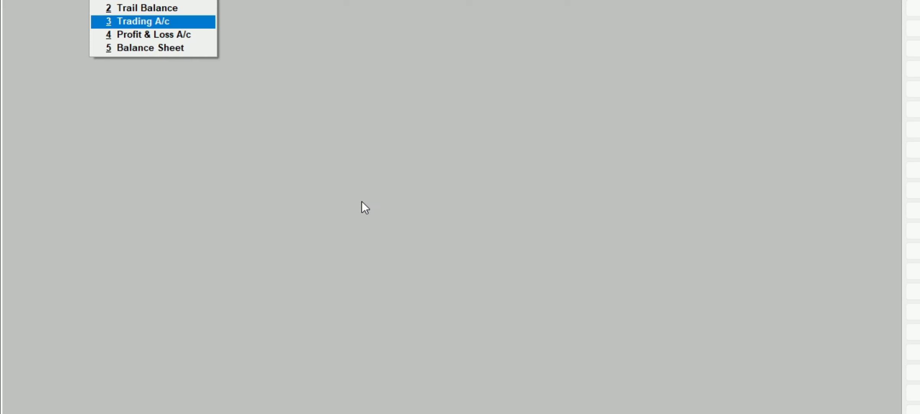
# Reopen the Trading A/c and open the monthly ledger summary of Bhusa Sale A/c.
pyautogui.press('Return')
pyautogui.press('Right')
pyautogui.press('Down')
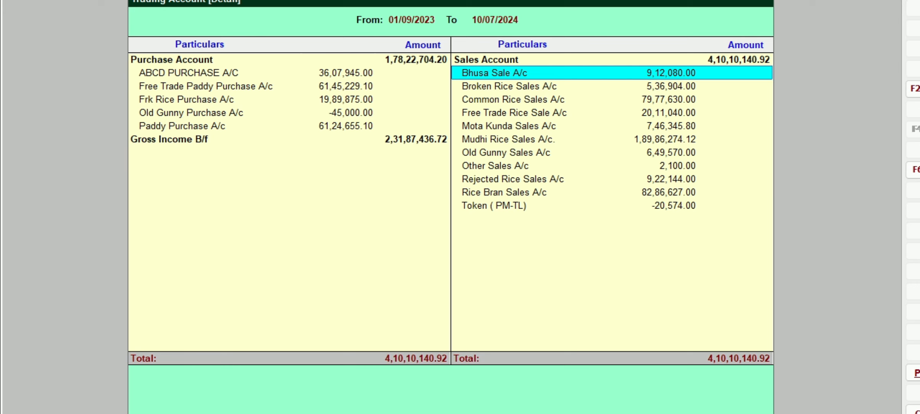
pyautogui.press('Return')
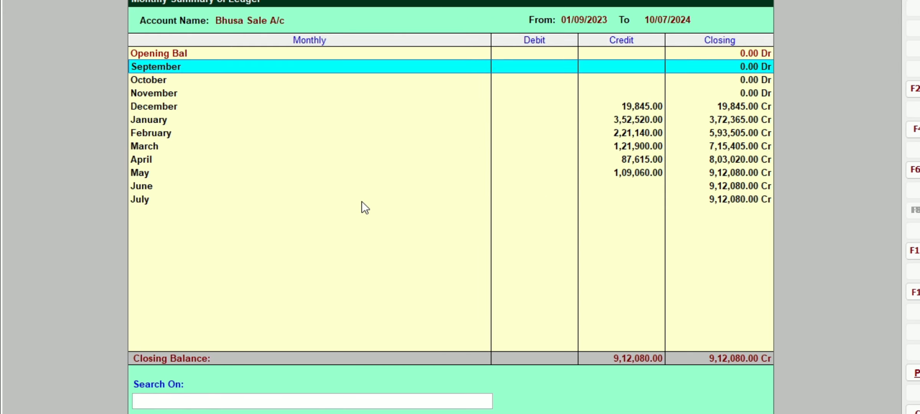
# Review the Bhusa Sale A/c monthly figures from September through April, and return to the Trading Account.
pyautogui.press('Down')
pyautogui.press('Down')
pyautogui.press('Down')
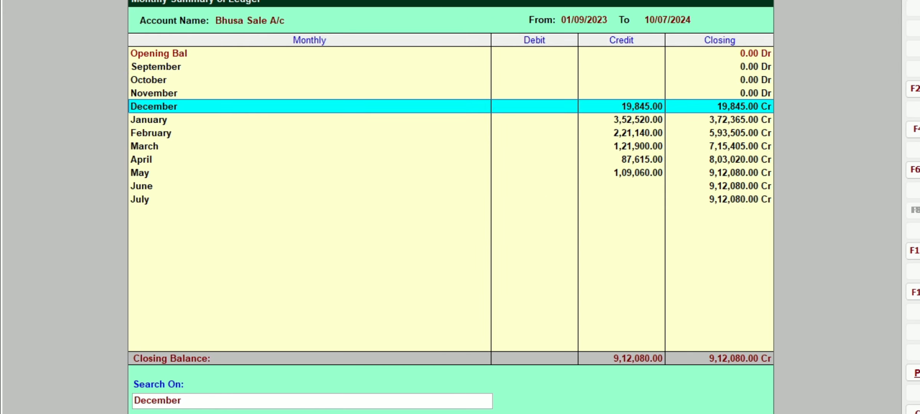
pyautogui.press('Down')
pyautogui.press('Down')
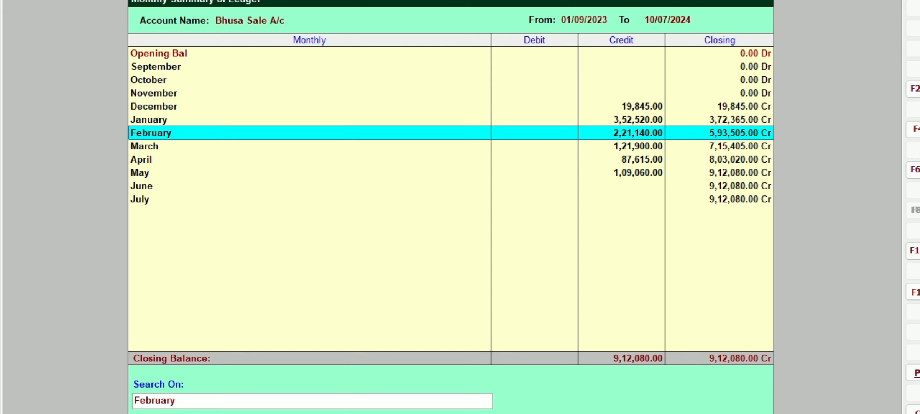
pyautogui.press('Down')
pyautogui.press('Down')
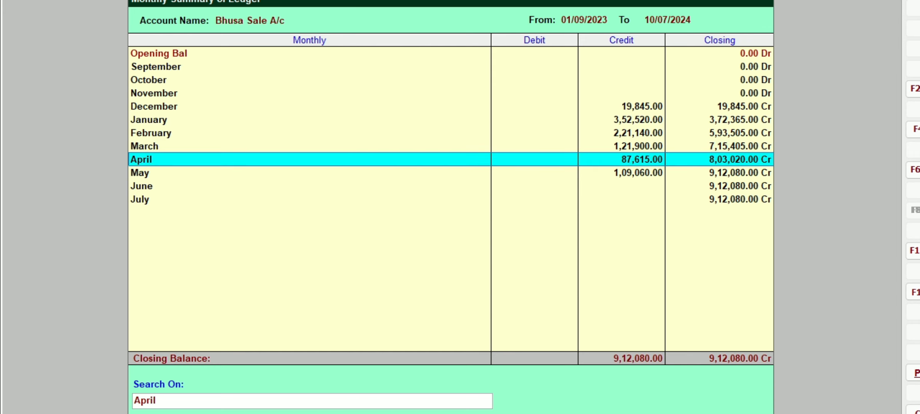
pyautogui.press('Escape')
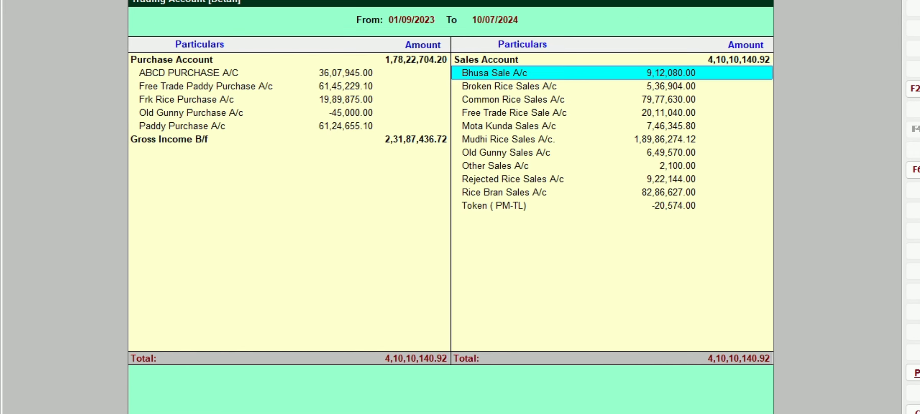
# Open the monthly ledger summary of Broken Rice Sales A/c.
pyautogui.press('Down')
pyautogui.press('Return')
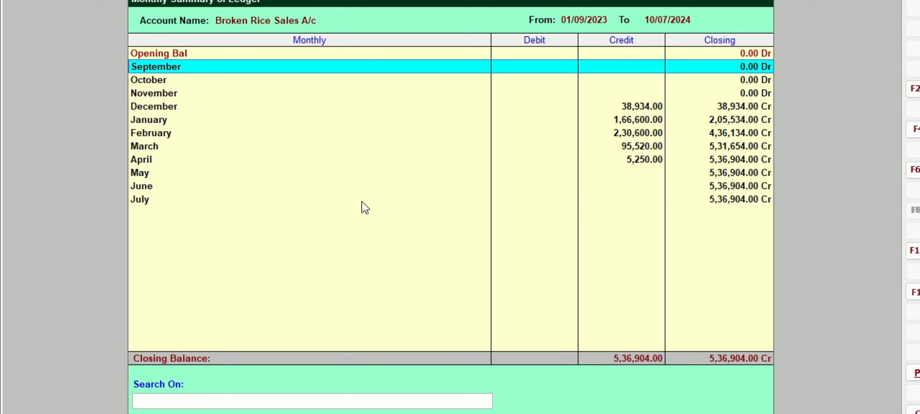
# Review the Broken Rice Sales A/c monthly figures from September through March, and return to the Trading Account.
pyautogui.press('Down')
pyautogui.press('Down')
pyautogui.press('Down')
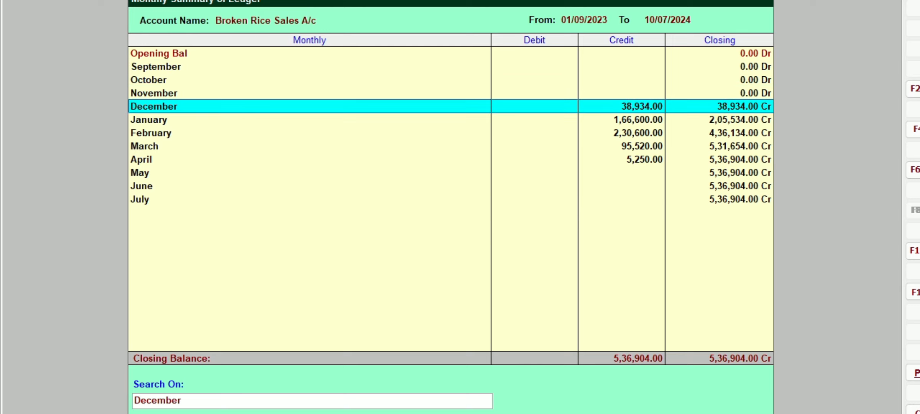
pyautogui.press('Down')
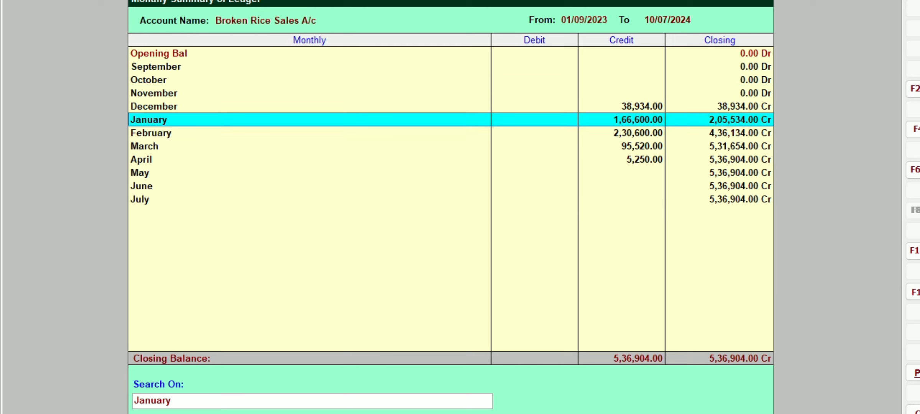
pyautogui.press('Down')
pyautogui.press('Down')
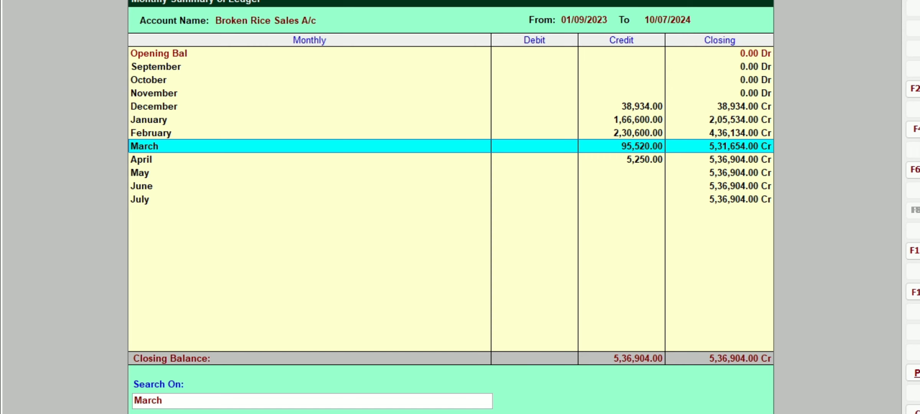
pyautogui.press('Escape')
# View the monthly ledger summaries of Common Rice Sales A/c and Free Trade Rice Sale A/c, returning to the Trading Account.
pyautogui.press('Down')
pyautogui.press('Return')
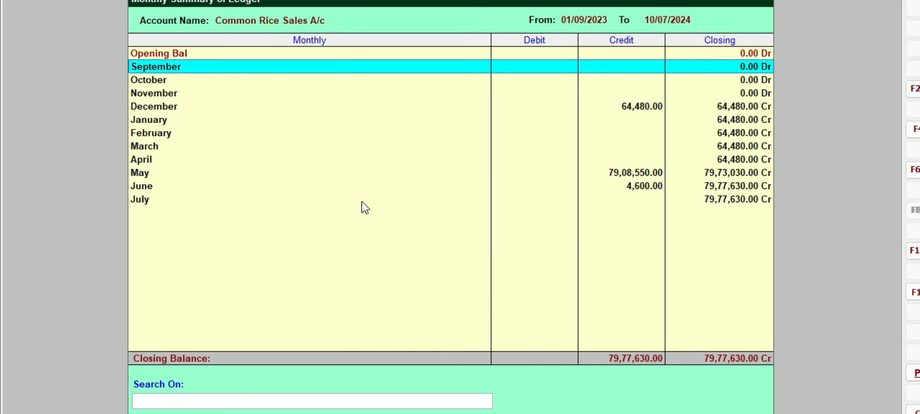
pyautogui.press('Escape')
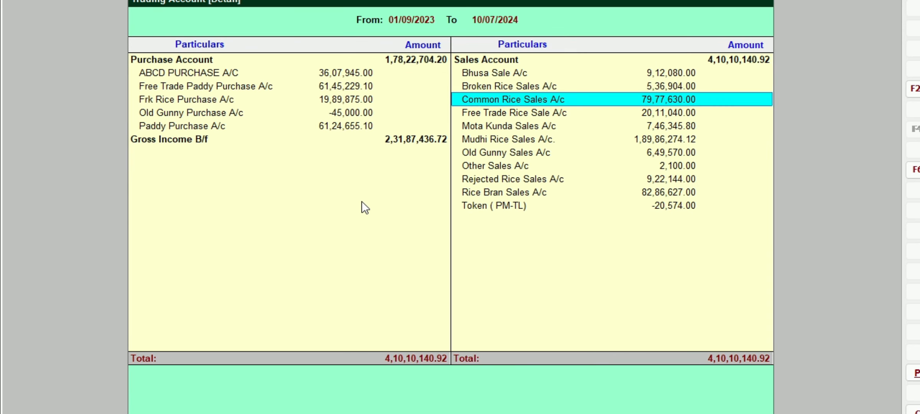
pyautogui.press('Down')
pyautogui.press('Return')
pyautogui.press('Escape')
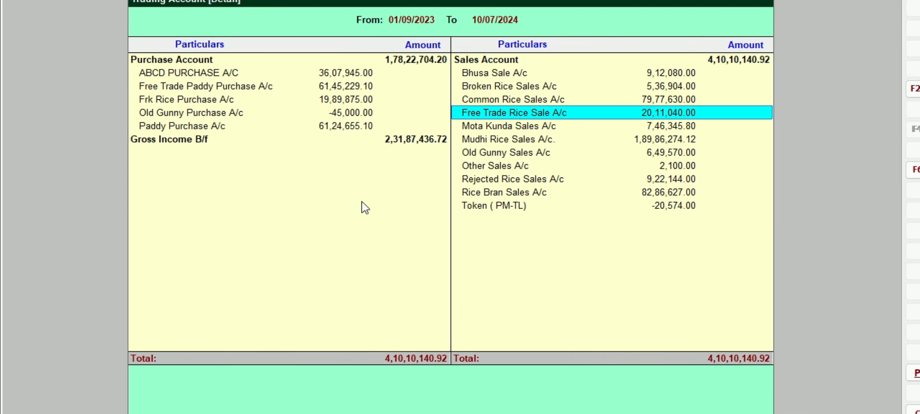
# Look through the sales accounts from Mota Kunda Sales A/c to Rejected Rice Sales A/c.
pyautogui.press('Down')
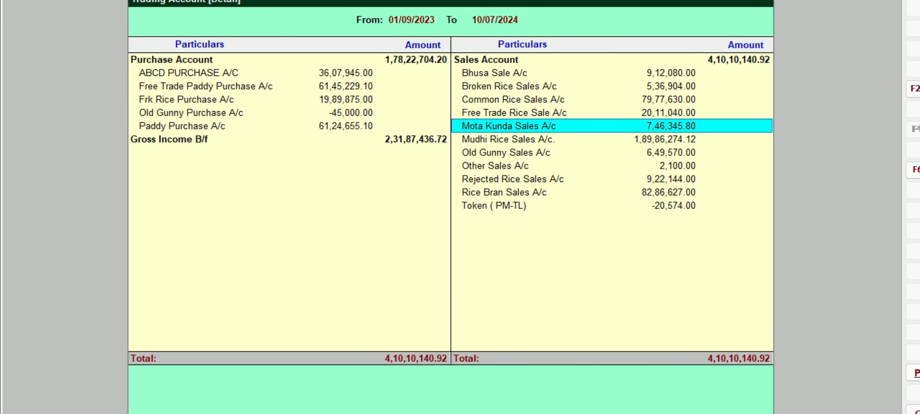
pyautogui.press('Down')
pyautogui.press('Down')
pyautogui.press('Down')
pyautogui.press('Down')
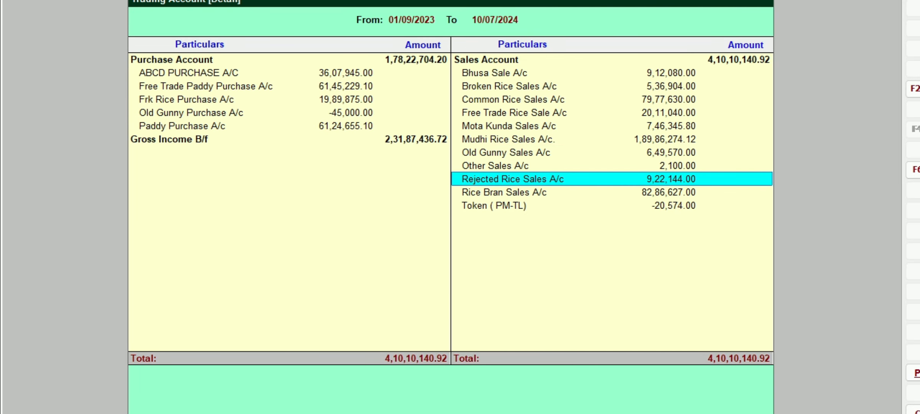
pyautogui.press('Up')
pyautogui.press('Up')
pyautogui.press('Up')
pyautogui.press('Up')
pyautogui.press('Up')
pyautogui.press('Up')
# Open the Paddy Purchase A/c monthly summary, review the months through July, and return to the Trading Account.
pyautogui.press('Left')
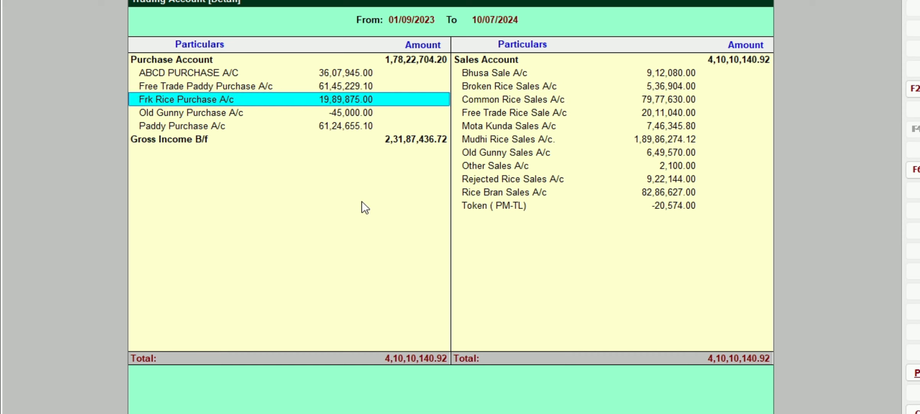
pyautogui.press('Down')
pyautogui.press('Down')
pyautogui.press('Down')
pyautogui.press('Up')
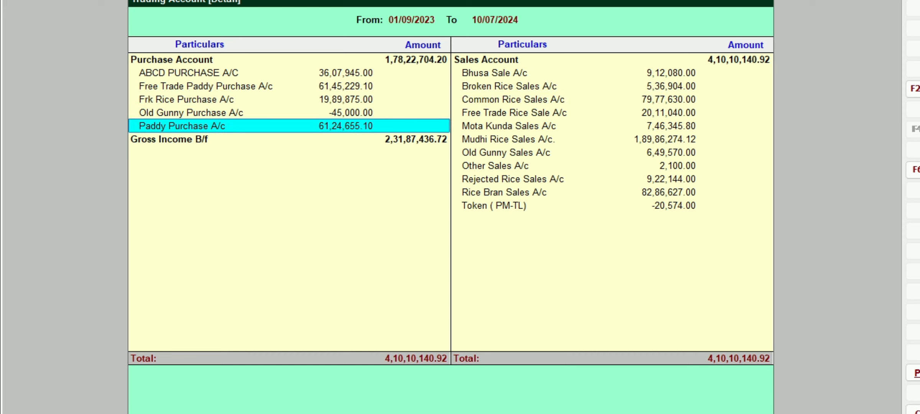
pyautogui.press('Return')
pyautogui.press('Down')
pyautogui.press('Down')
pyautogui.press('Down')
pyautogui.press('Down')
pyautogui.press('Down')
pyautogui.press('Down')
pyautogui.press('Down')
pyautogui.press('Down')
pyautogui.press('Down')
pyautogui.press('Down')
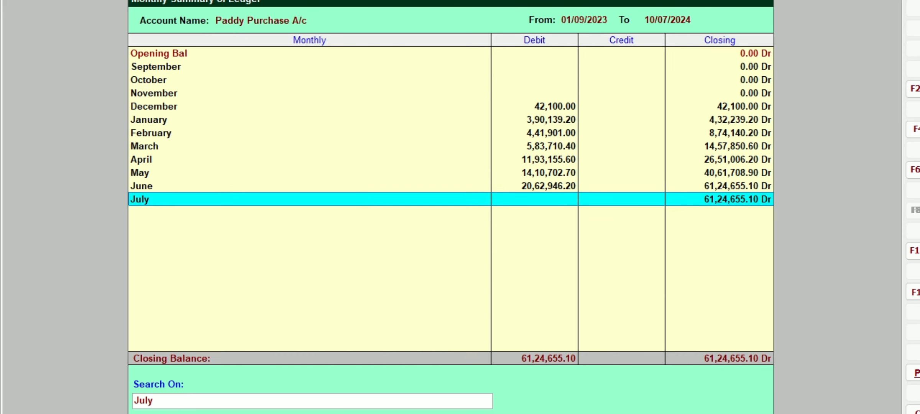
pyautogui.press('Return')
pyautogui.press('Escape')
pyautogui.press('Escape')
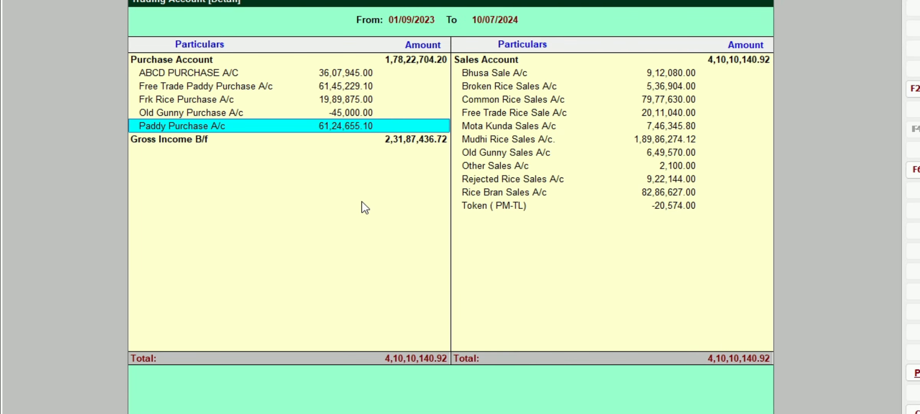
# Open the June transactions of Paddy Purchase A/c and view the purchase bill with slip number A/1100.
pyautogui.press('Return')
pyautogui.write('June')
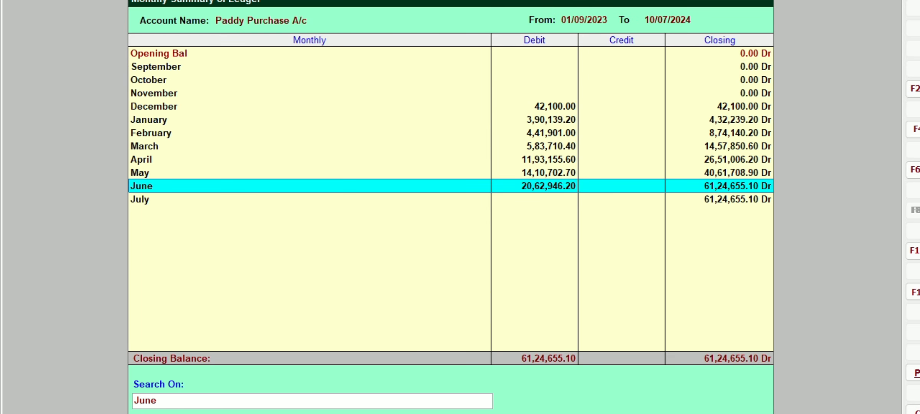
pyautogui.press('Return')
pyautogui.press('Return')
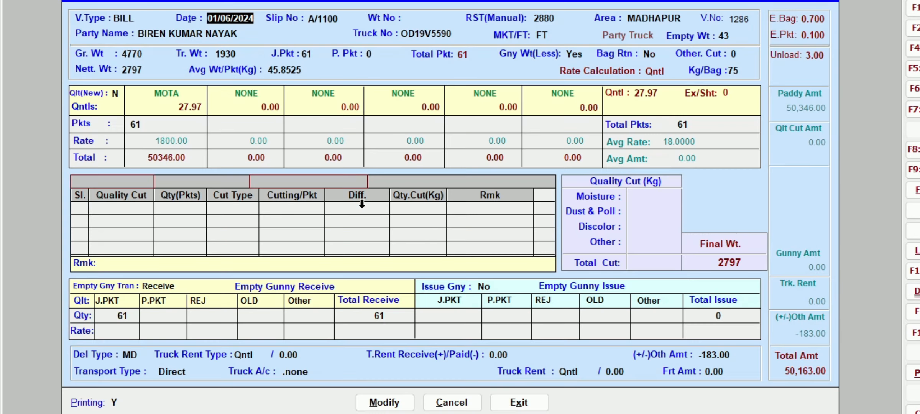
pyautogui.press('Escape')
pyautogui.press('Return')
# View the next paddy purchase bill, slip number A/1109, and close the Trading Account.
pyautogui.press('Down')
pyautogui.press('Return')
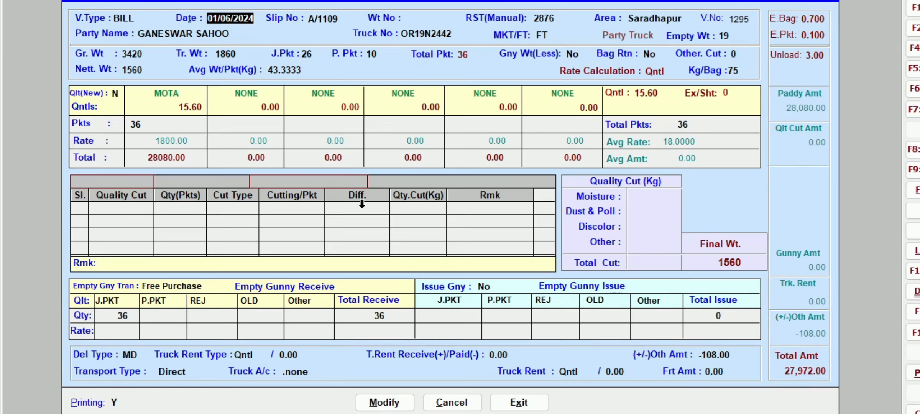
pyautogui.press('Escape')
pyautogui.press('Return')
pyautogui.press('Escape')
pyautogui.press('Escape')
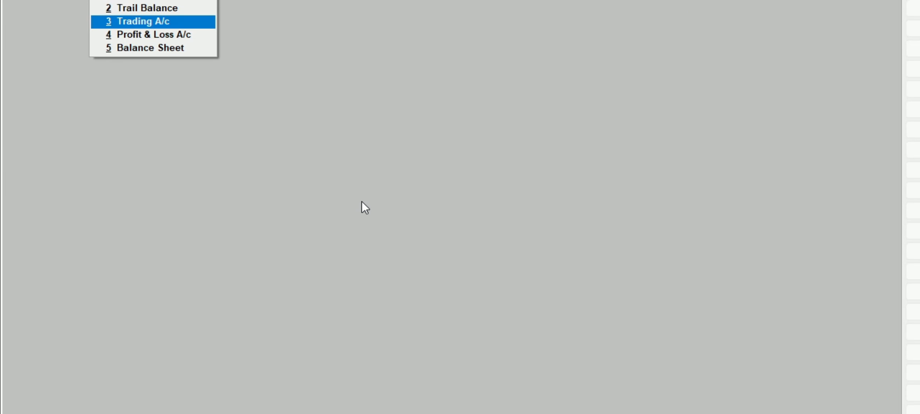
# Open the Profit & Loss A/c report.
pyautogui.press('Down')
pyautogui.press('Return')
pyautogui.press('Escape')
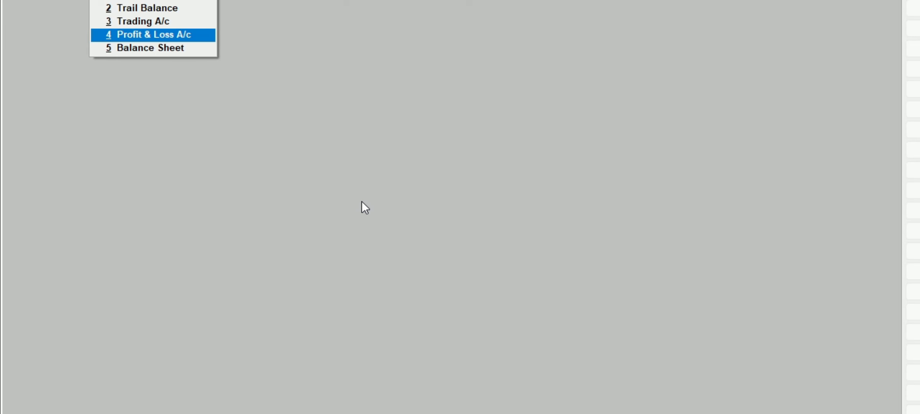
pyautogui.press('Return')
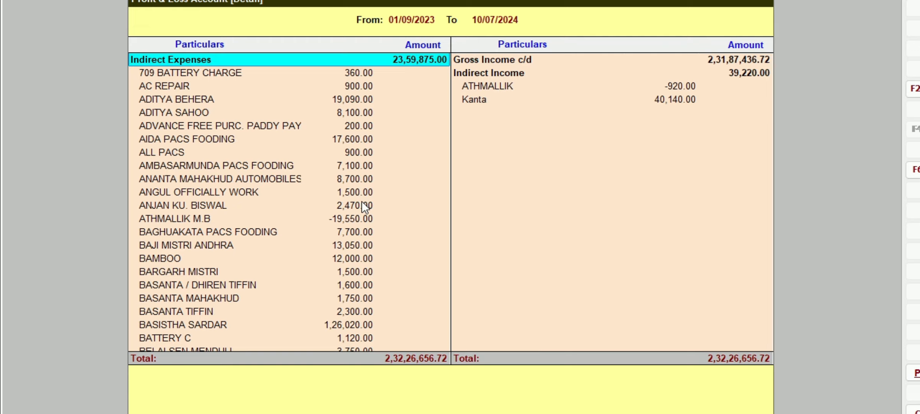
# Review the accounts listed under Indirect Expenses in the Profit & Loss Account, and close the report.
pyautogui.press('Down')
pyautogui.press('Down')
pyautogui.press('Down')
pyautogui.press('Down')
pyautogui.press('Down')
pyautogui.press('Down')
pyautogui.press('Down')
pyautogui.press('Down')
pyautogui.press('Down')
pyautogui.press('Down')
pyautogui.press('Down')
pyautogui.press('Down')
pyautogui.press('Down')
pyautogui.press('Down')
pyautogui.press('Down')
pyautogui.press('Down')
pyautogui.press('Down')
pyautogui.press('Down')
pyautogui.press('Down')
pyautogui.press('Down')
pyautogui.press('Down')
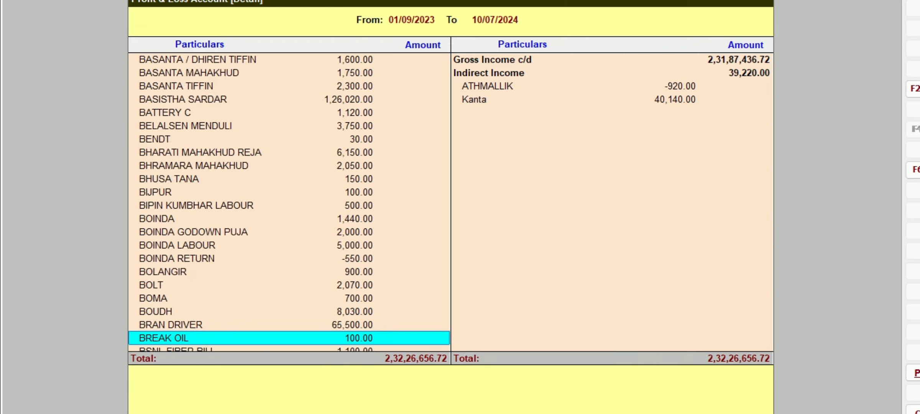
pyautogui.press('Down')
pyautogui.press('Down')
pyautogui.press('Down')
pyautogui.press('Down')
pyautogui.press('Down')
pyautogui.press('Down')
pyautogui.press('Down')
pyautogui.press('Down')
pyautogui.press('Down')
pyautogui.press('Down')
pyautogui.press('Down')
pyautogui.press('Down')
pyautogui.press('Down')
pyautogui.press('Down')
pyautogui.press('Down')
pyautogui.press('Down')
pyautogui.press('Down')
pyautogui.press('Down')
pyautogui.press('Down')
pyautogui.press('Down')
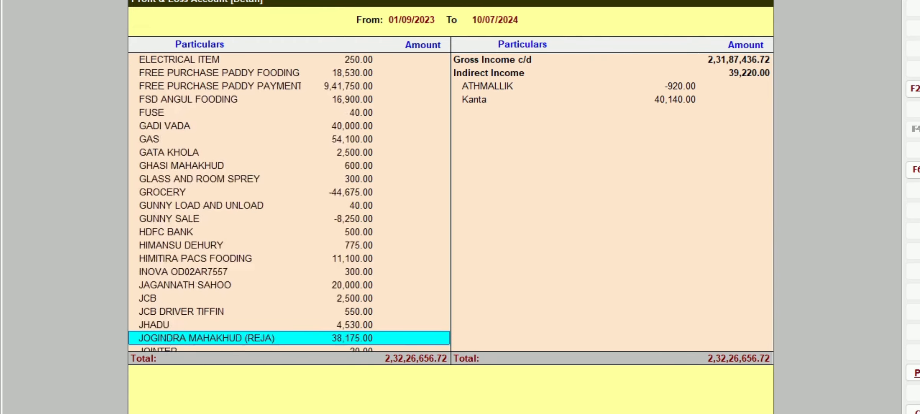
pyautogui.press('Down')
pyautogui.press('Down')
pyautogui.press('Down')
pyautogui.press('Down')
pyautogui.press('Down')
pyautogui.press('Down')
pyautogui.press('Down')
pyautogui.press('Down')
pyautogui.press('Down')
pyautogui.press('Down')
pyautogui.press('Down')
pyautogui.press('Down')
pyautogui.press('Escape')
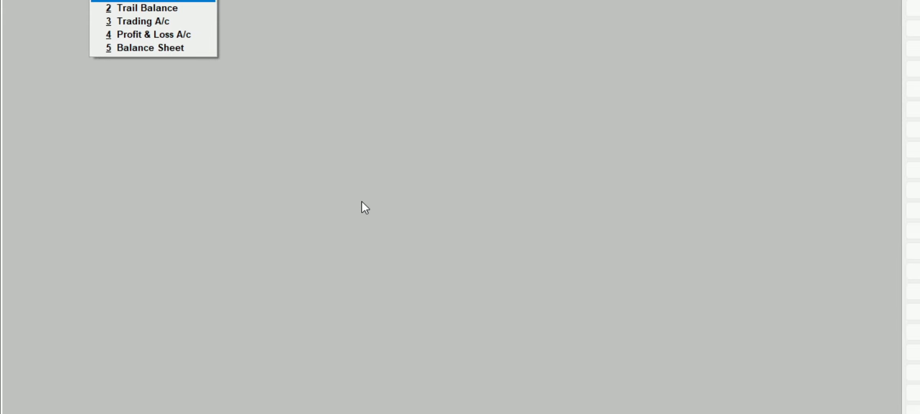
pyautogui.press('Return')
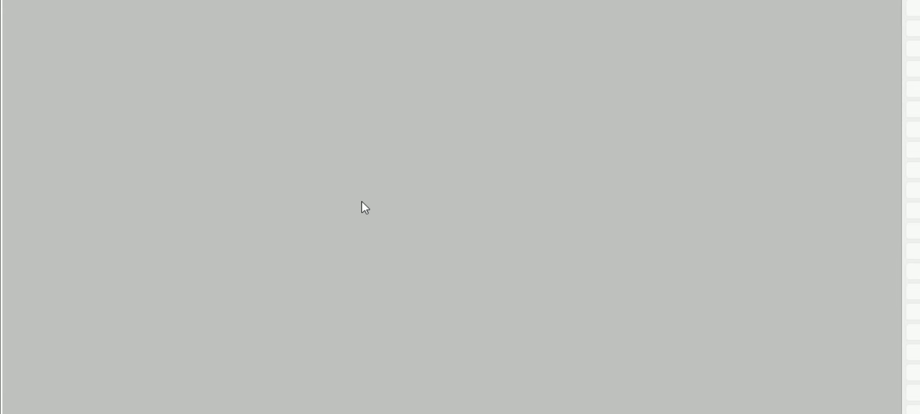
pyautogui.write('Os')
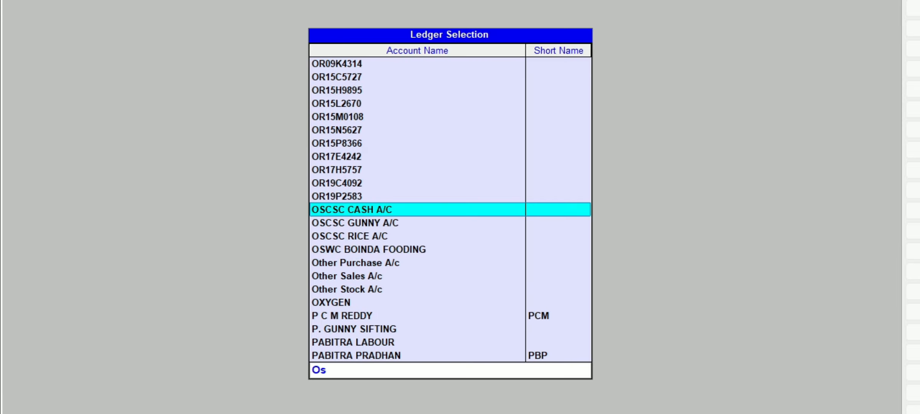
pyautogui.press('Down')
pyautogui.press('Down')
pyautogui.press('Return')
pyautogui.press('Escape')
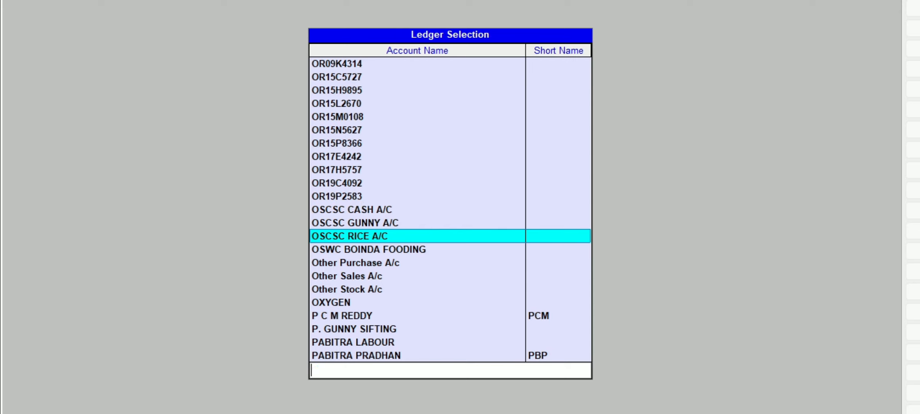
pyautogui.press('Escape')
# Open the ledger of OSCSC RICE A/C and list its FCI Rice transactions in detail.
pyautogui.press('Return')
pyautogui.write('Oscs')
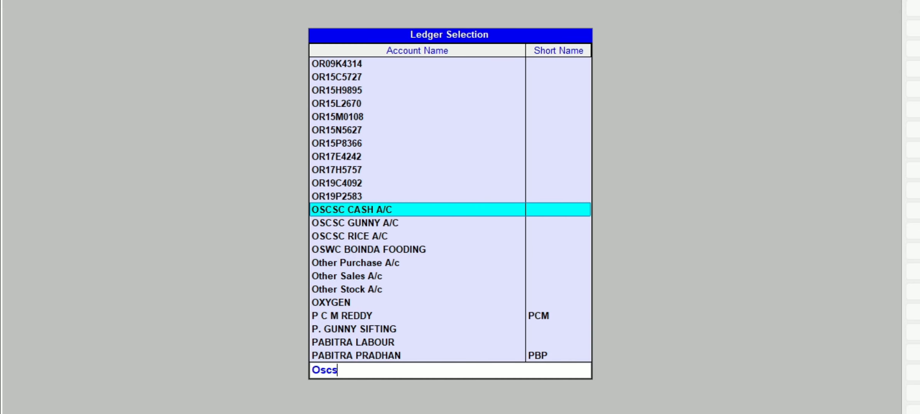
pyautogui.press('Down')
pyautogui.press('Down')
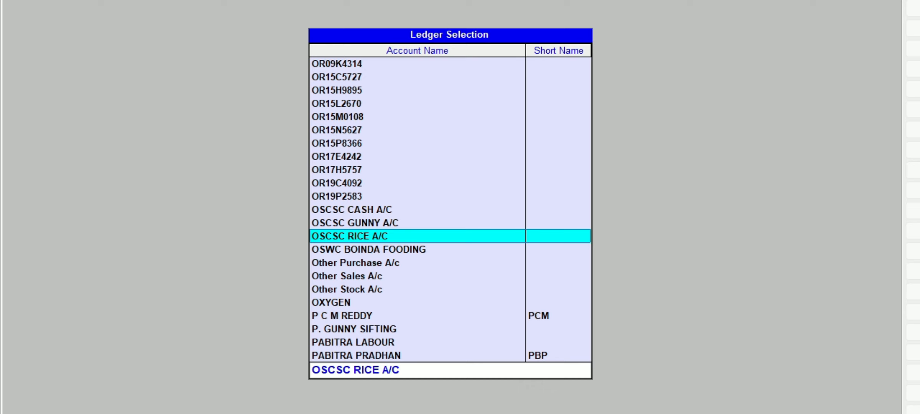
pyautogui.press('Return')
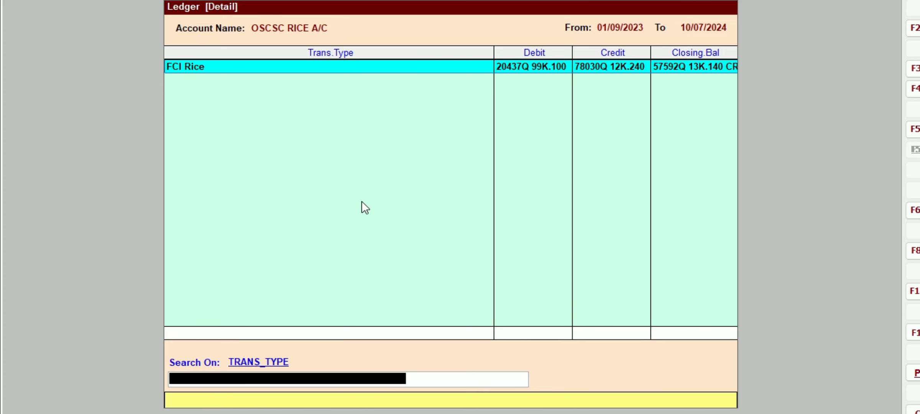
pyautogui.press('Return')
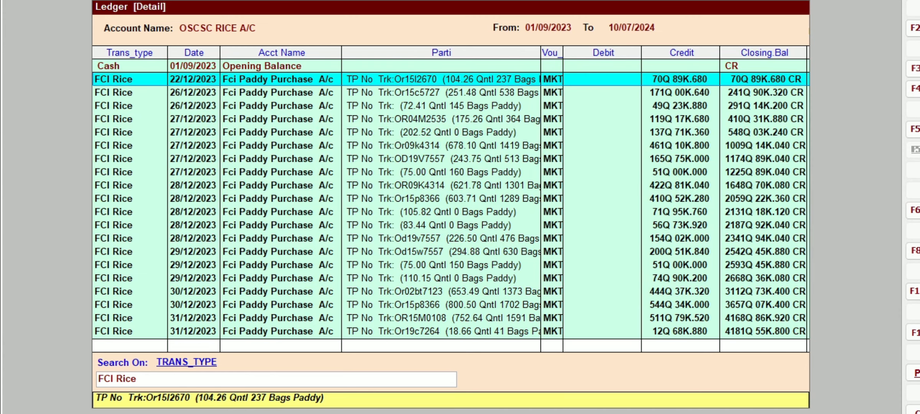
# View the Market Yard Token Entry of 22/12/2023 from the ledger, and close it.
pyautogui.press('Return')
pyautogui.press('Return')
pyautogui.press('Return')
pyautogui.press('Return')
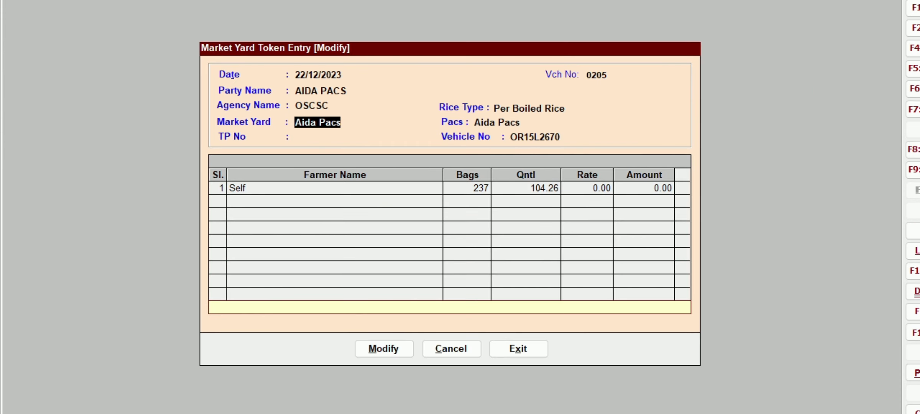
pyautogui.press('Escape')
pyautogui.press('Return')
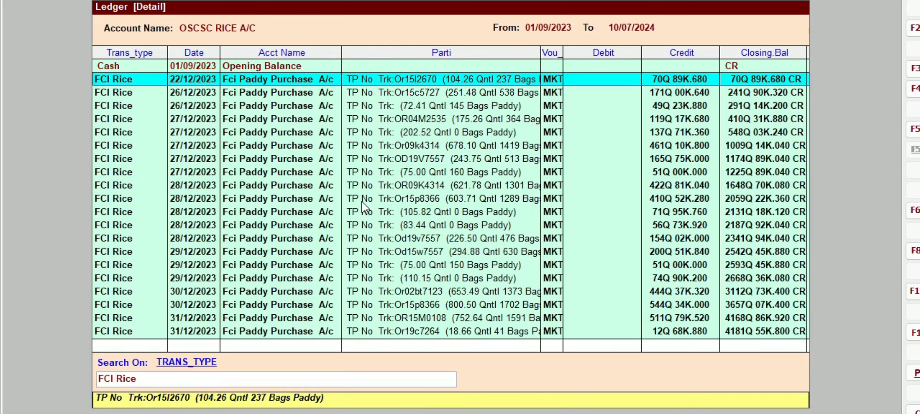
# Reopen the FCI Rice transactions of OSCSC RICE A/C and go to the latest entries.
pyautogui.press('BackSpace')
pyautogui.press('BackSpace')
pyautogui.press('BackSpace')
pyautogui.press('BackSpace')
pyautogui.press('BackSpace')
pyautogui.press('BackSpace')
pyautogui.press('BackSpace')
pyautogui.press('BackSpace')
pyautogui.press('Escape')
pyautogui.press('Return')
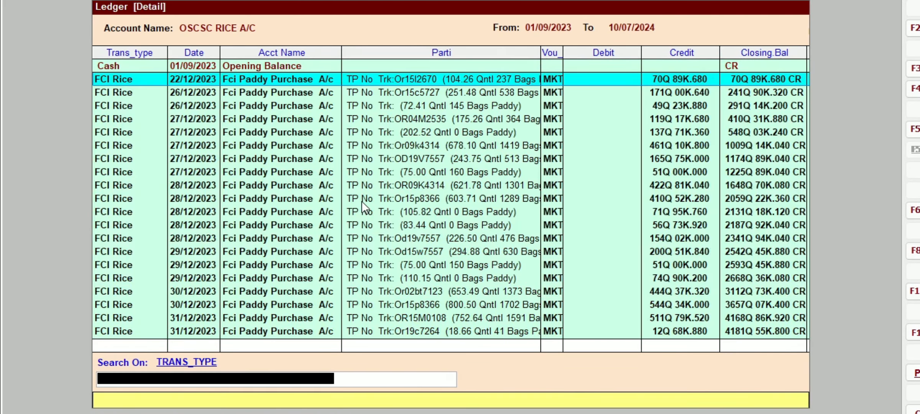
pyautogui.hotkey('ctrl', 'End')
pyautogui.hotkey('ctrl', 'Home')
pyautogui.hotkey('ctrl', 'End')
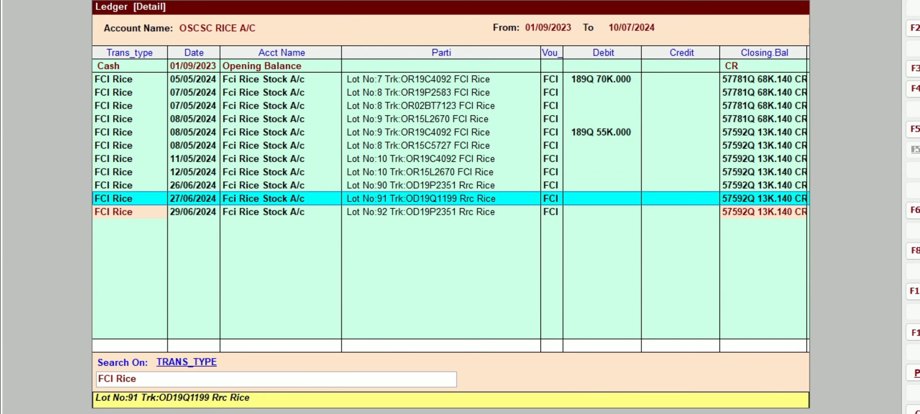
# View the Govt Rice Sale Entry of 08/05/2024 for Lot No 9, and return to the ledger.
pyautogui.press('Up')
pyautogui.press('Up')
pyautogui.press('Up')
pyautogui.press('Up')
pyautogui.press('Up')
pyautogui.press('Return')
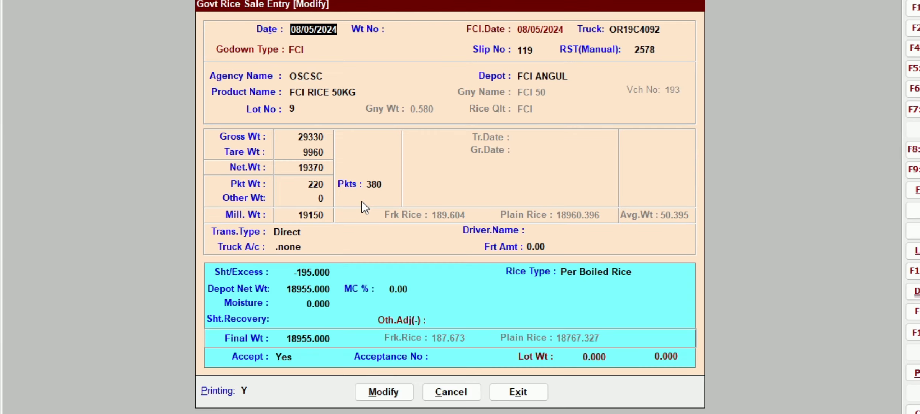
pyautogui.press('Escape')
pyautogui.press('Return')
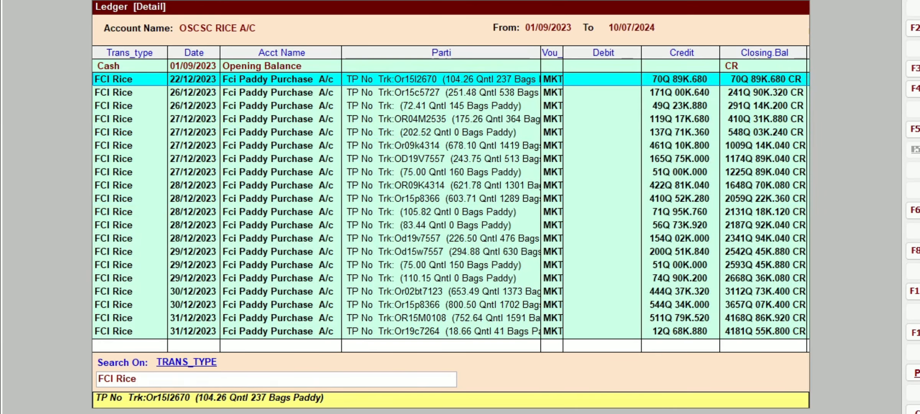
# Close the OSCSC RICE A/C ledger and bring up the ledger account selection.
pyautogui.press('Escape')
pyautogui.press('Escape')
pyautogui.press('Return')
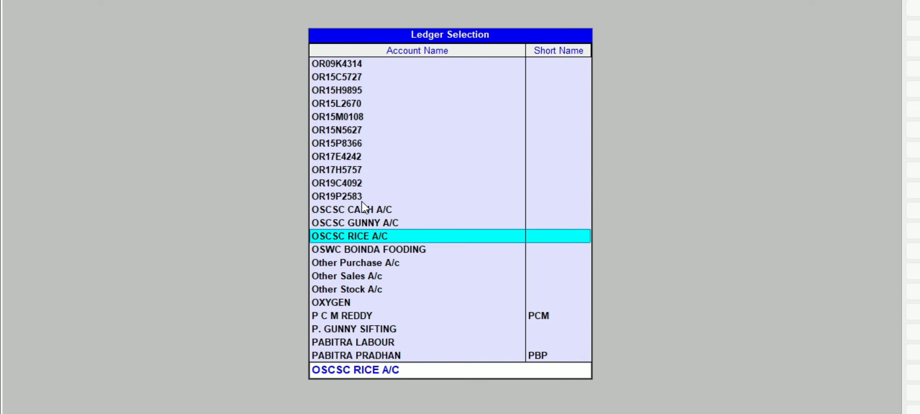
# Open the FCI Rice transactions of the OSCSC RICE A/C ledger.
pyautogui.press('Up')
pyautogui.press('Up')
pyautogui.press('Down')
pyautogui.press('Down')
pyautogui.press('Down')
pyautogui.press('Down')
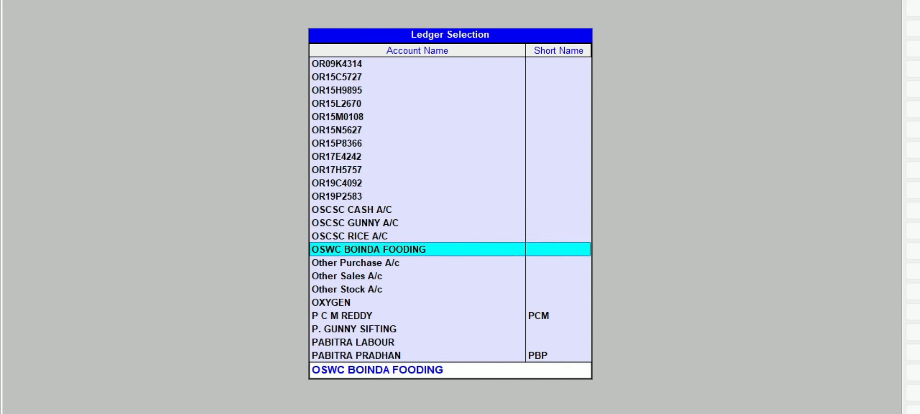
pyautogui.press('Up')
pyautogui.press('Up')
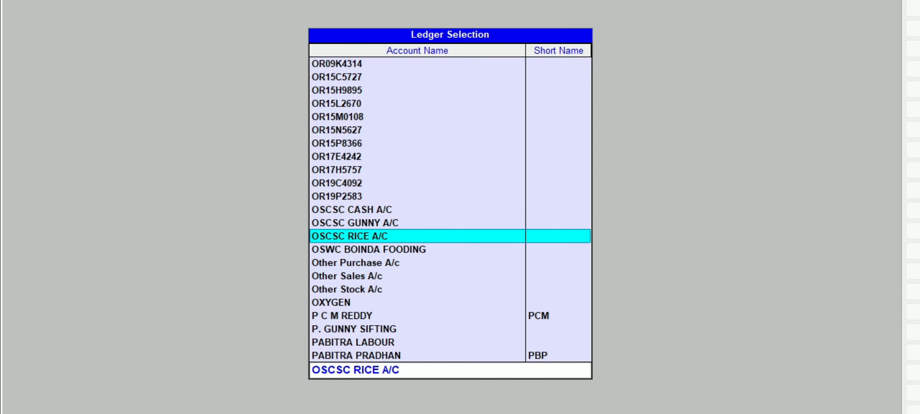
pyautogui.press('Return')
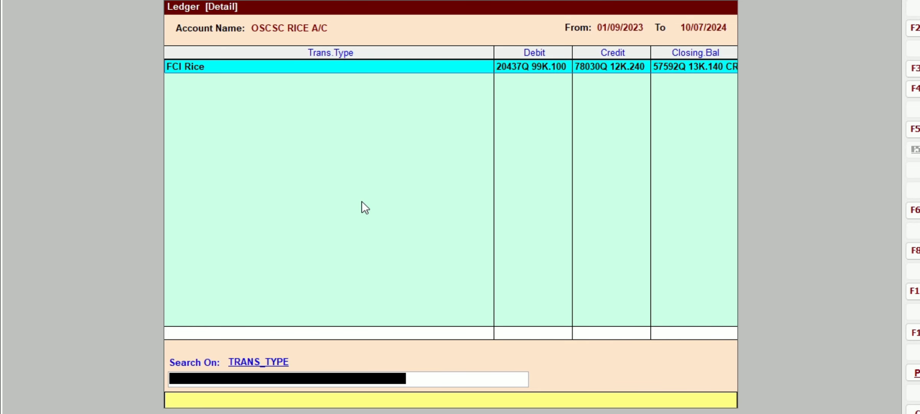
pyautogui.press('Return')
# View the Market Yard Token Entry of 22/12/2023 for Aida Pacs from the first ledger row, and return to the ledger.
pyautogui.press('Down')
pyautogui.press('Down')
pyautogui.press('Down')
pyautogui.press('Down')
pyautogui.press('Down')
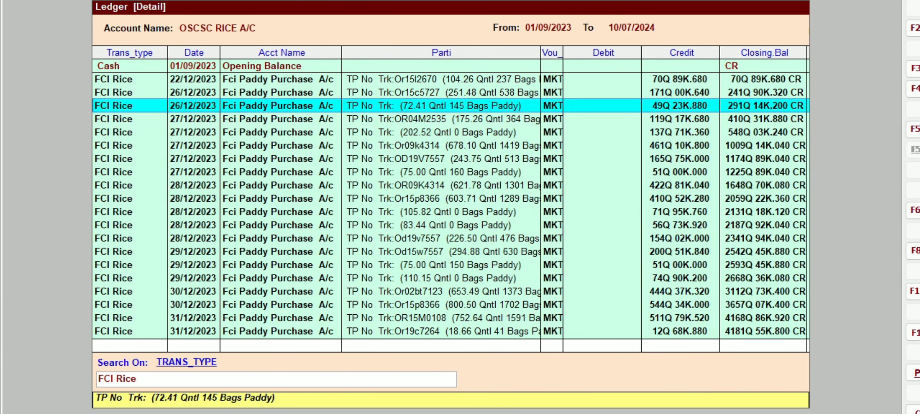
pyautogui.press('Up')
pyautogui.press('Up')
pyautogui.press('Up')
pyautogui.press('Up')
pyautogui.press('Up')
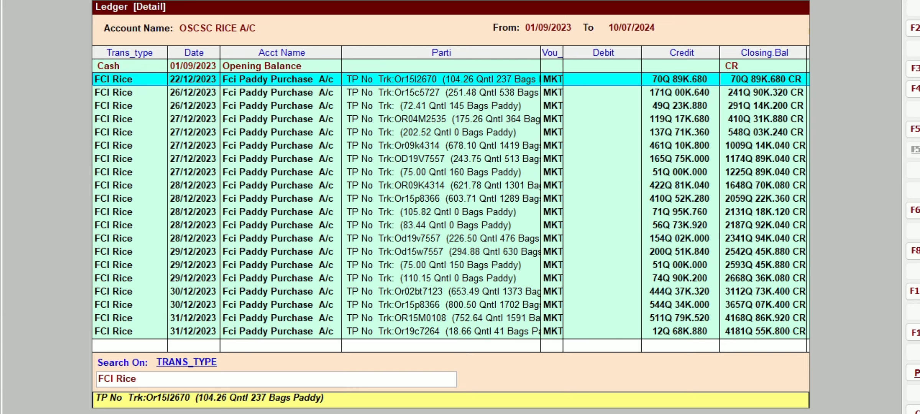
pyautogui.press('Return')
pyautogui.press('Return')
pyautogui.press('Return')
pyautogui.press('Return')
pyautogui.press('Return')
pyautogui.press('Return')
pyautogui.press('Return')
pyautogui.press('Return')
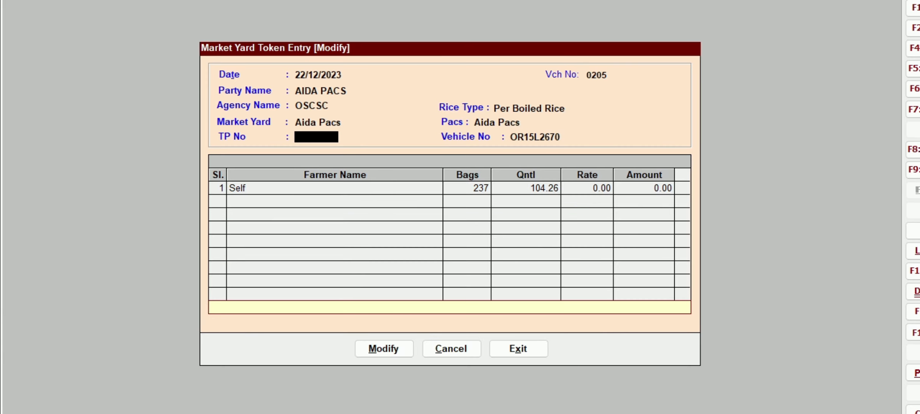
pyautogui.press('Return')
pyautogui.press('Return')
pyautogui.press('Escape')
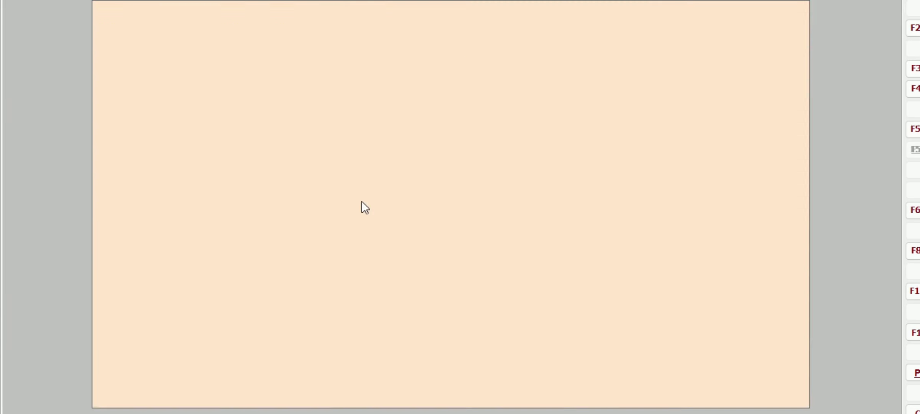
# Calculate 104.26*.68 in the built-in calculator to check the 22/12/2023 rice credit, and close the calculator.
pyautogui.press('F12')
pyautogui.write('10')
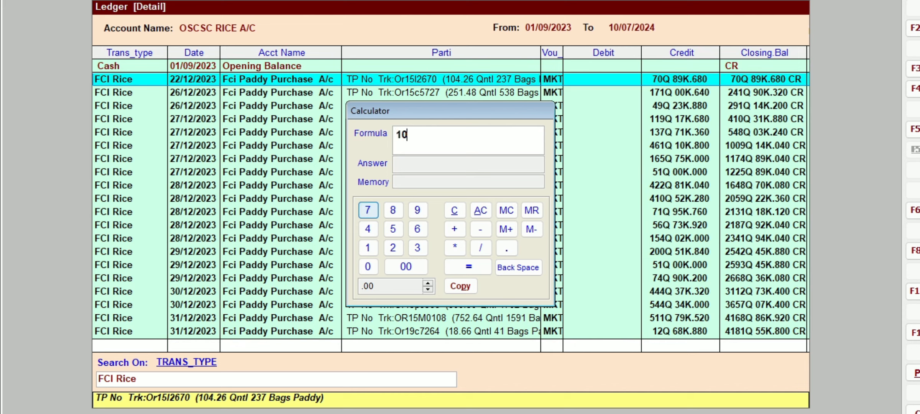
pyautogui.press('BackSpace')
pyautogui.press('BackSpace')
pyautogui.write('68')
pyautogui.press('BackSpace')
pyautogui.press('BackSpace')
pyautogui.write('104.26*')
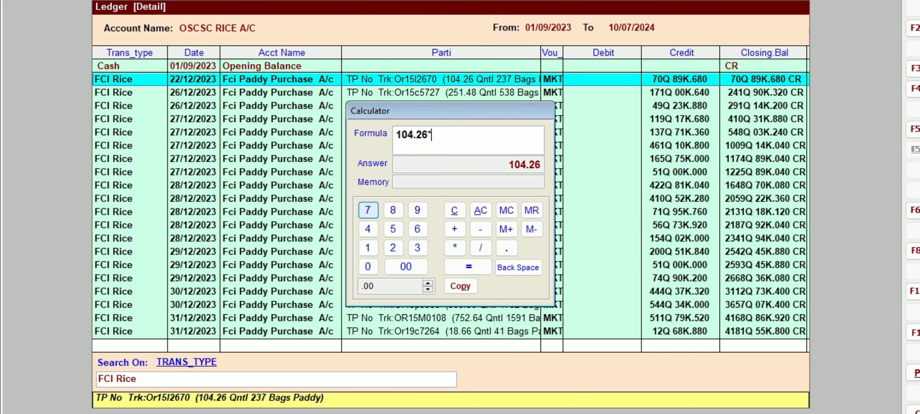
pyautogui.write('.68')
pyautogui.press('Escape')
pyautogui.press('Escape')
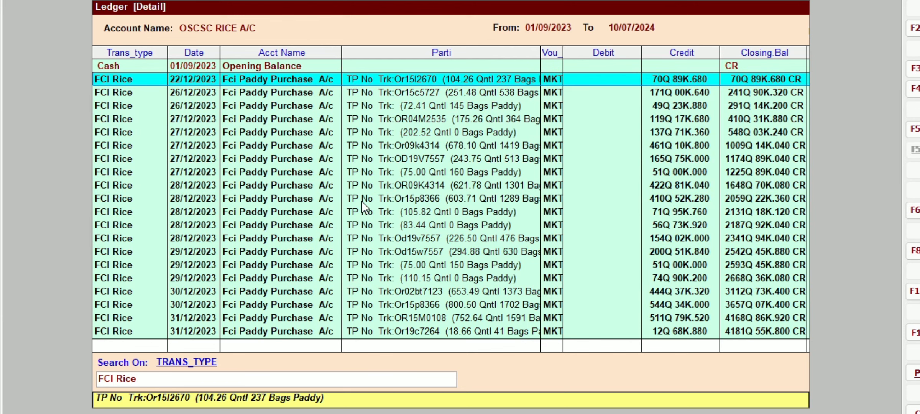
# Examine the Fci Paddy Purchase credits and running balance in the OSCSC RICE A/C ledger from 22/12/2023 to 11/01/2024.
pyautogui.press('Down')
pyautogui.press('Up')
pyautogui.press('Down')
pyautogui.press('Down')
pyautogui.press('Down')
pyautogui.press('Down')
pyautogui.press('Down')
pyautogui.press('Down')
pyautogui.press('Down')
pyautogui.press('Down')
pyautogui.press('Down')
pyautogui.press('Down')
pyautogui.press('Down')
pyautogui.press('Down')
pyautogui.press('Down')
pyautogui.press('Down')
pyautogui.press('Down')
pyautogui.press('Down')
pyautogui.press('Down')
pyautogui.press('Down')
pyautogui.press('Down')
pyautogui.press('Down')
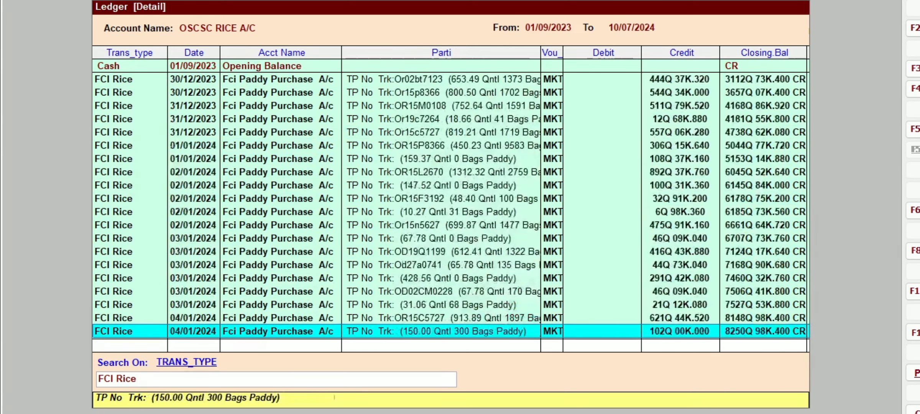
pyautogui.press('Down')
pyautogui.press('Down')
pyautogui.press('Down')
pyautogui.press('Down')
pyautogui.press('Down')
pyautogui.press('Down')
pyautogui.press('Down')
pyautogui.press('Down')
pyautogui.press('Down')
pyautogui.press('Down')
pyautogui.press('Down')
pyautogui.press('Down')
pyautogui.press('Down')
pyautogui.press('Down')
pyautogui.press('Down')
pyautogui.press('Down')
pyautogui.press('Down')
pyautogui.press('Down')
pyautogui.press('Down')
pyautogui.press('Down')
# Examine the Fci Rice Stock A/c debit entries of 10/01/2024 for Lot No 1 and Lot No 2.
pyautogui.press('Up')
pyautogui.press('Up')
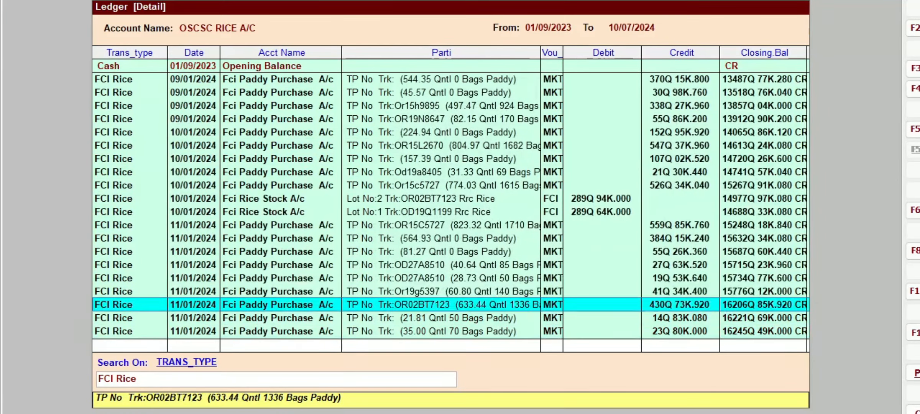
pyautogui.press('Up')
pyautogui.press('Up')
pyautogui.press('Up')
pyautogui.press('Up')
pyautogui.press('Up')
pyautogui.press('Up')
pyautogui.press('Up')
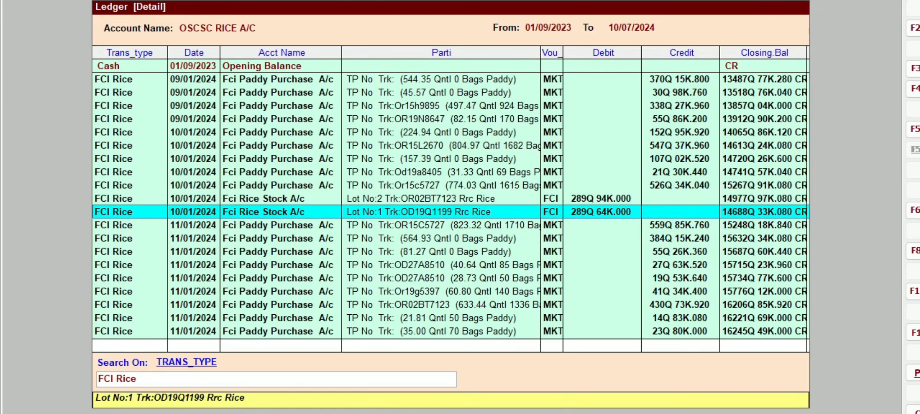
pyautogui.press('Up')
pyautogui.press('Down')
pyautogui.press('Down')
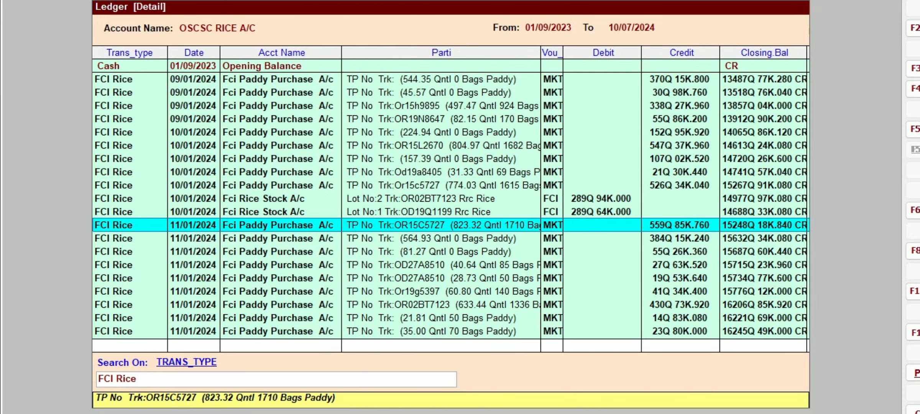
# Review the paddy credits, rice lot debits and closing balances of the ledger from 11/01/2024 through 24/01/2024.
pyautogui.press('Down')
pyautogui.press('Down')
pyautogui.press('Down')
pyautogui.press('Down')
pyautogui.press('Down')
pyautogui.press('Down')
pyautogui.press('Down')
pyautogui.press('Down')
pyautogui.press('Down')
pyautogui.press('Down')
pyautogui.press('Down')
pyautogui.press('Down')
pyautogui.press('Down')
pyautogui.press('Down')
pyautogui.press('Down')
pyautogui.press('Down')
pyautogui.press('Down')
pyautogui.press('Down')
pyautogui.press('Down')
pyautogui.press('Down')
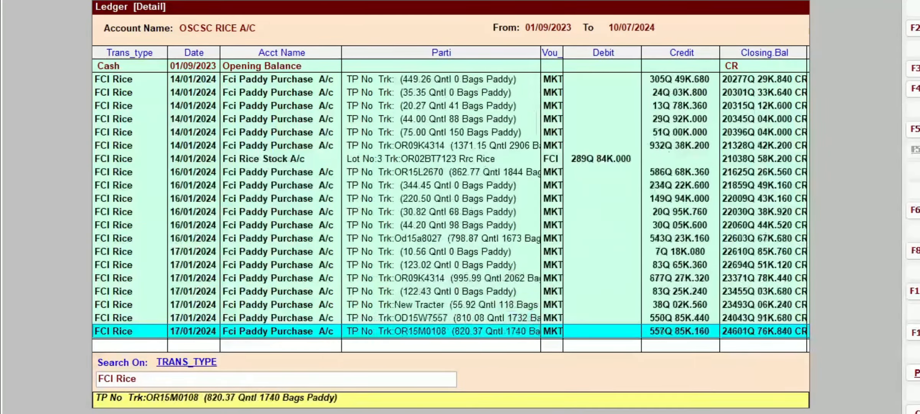
pyautogui.press('Down')
pyautogui.press('Down')
pyautogui.press('Down')
pyautogui.press('Down')
pyautogui.press('Down')
pyautogui.press('Down')
pyautogui.press('Down')
pyautogui.press('Down')
pyautogui.press('Down')
pyautogui.press('Down')
pyautogui.press('Down')
pyautogui.press('Down')
pyautogui.press('Down')
pyautogui.press('Down')
pyautogui.press('Down')
pyautogui.press('Down')
pyautogui.press('Down')
pyautogui.press('Down')
pyautogui.press('Down')
pyautogui.press('Down')
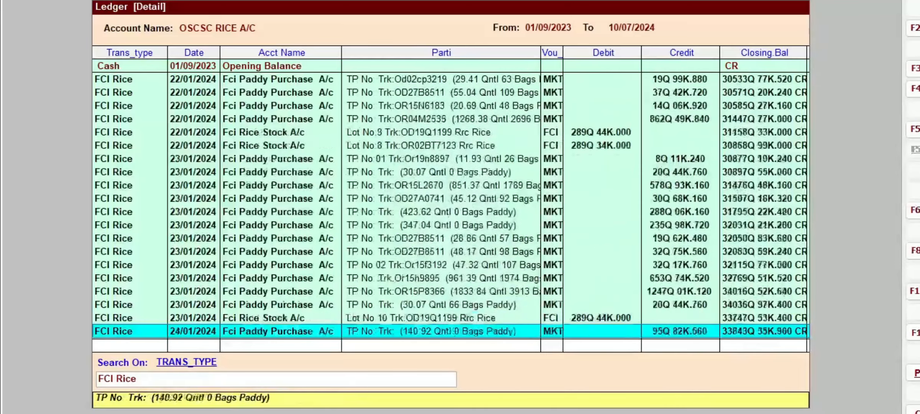
pyautogui.press('Down')
pyautogui.press('Down')
pyautogui.press('Down')
pyautogui.press('Down')
pyautogui.press('Down')
# Close the OSCSC RICE A/C ledger and highlight Other Purchase A/c in the ledger account selection.
pyautogui.press('Escape')
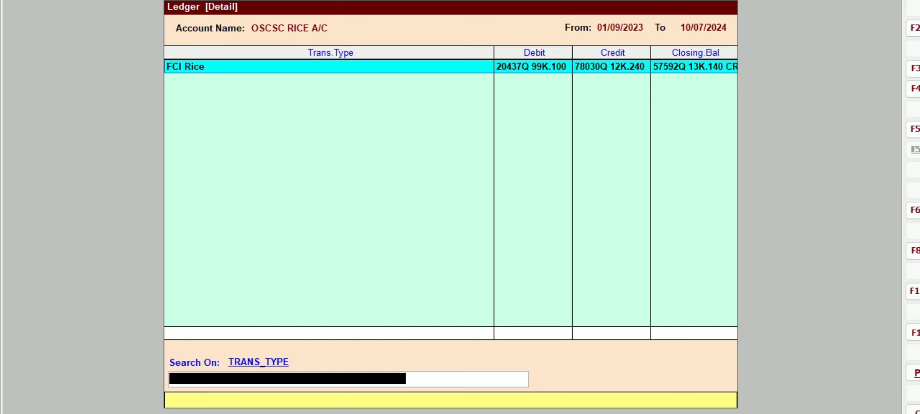
pyautogui.press('Escape')
pyautogui.press('Down')
pyautogui.press('Down')
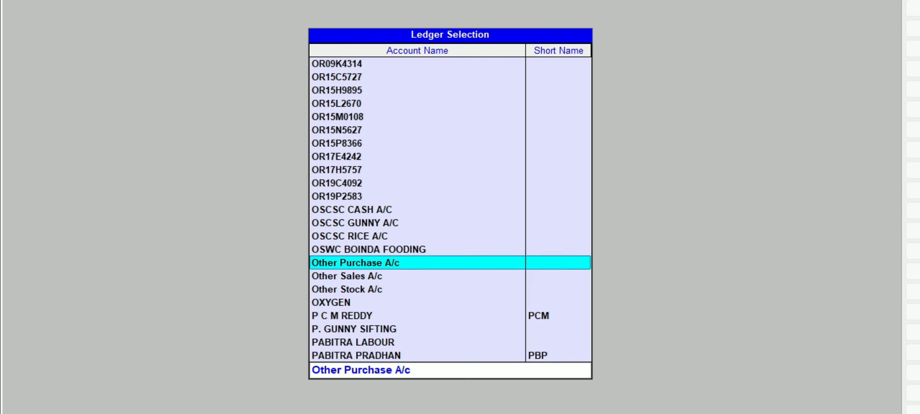